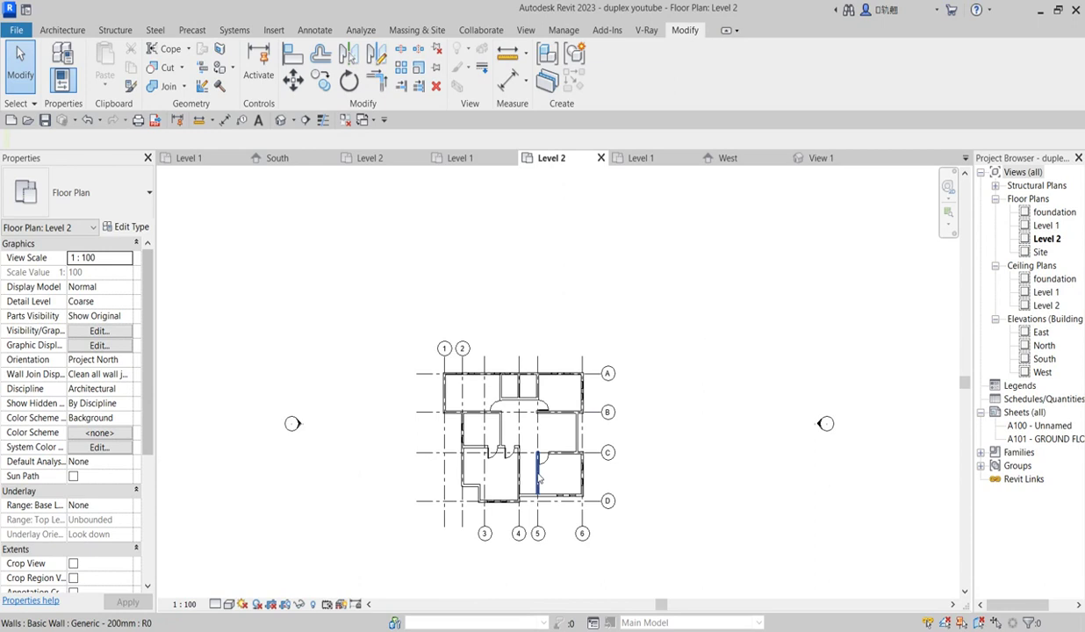
Step: Zoom in and out across the Level 2 floor plan to review its walls, doors and windows
{"action": "scroll", "coordinate": [539, 475], "scroll_direction": "up", "scroll_amount": 4}
{"action": "scroll", "coordinate": [500, 395], "scroll_direction": "up", "scroll_amount": 1}
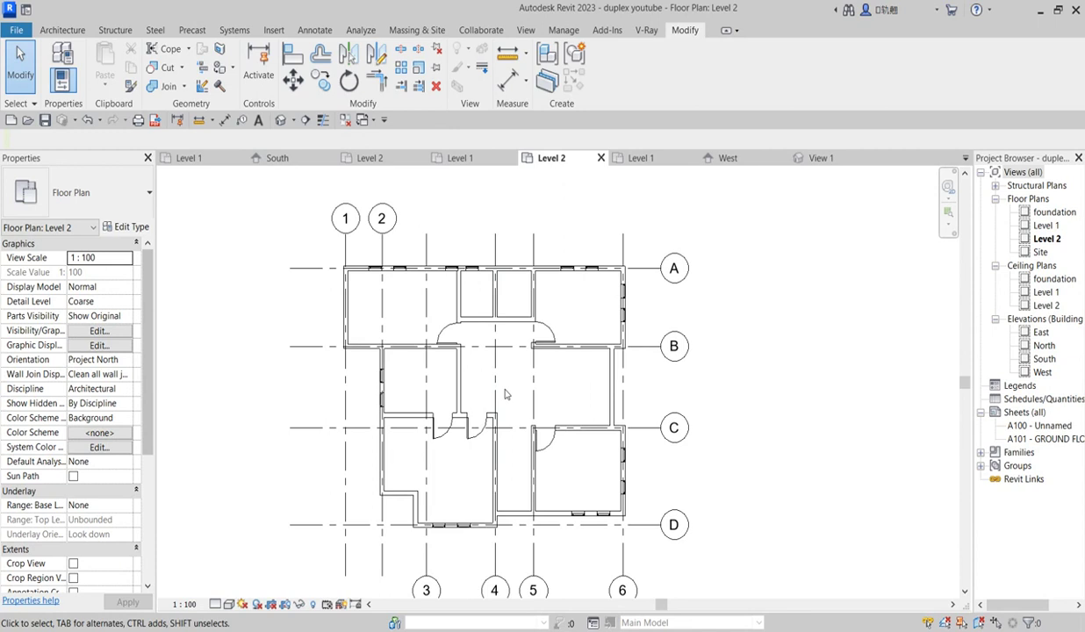
{"action": "scroll", "coordinate": [452, 435], "scroll_direction": "up", "scroll_amount": 2}
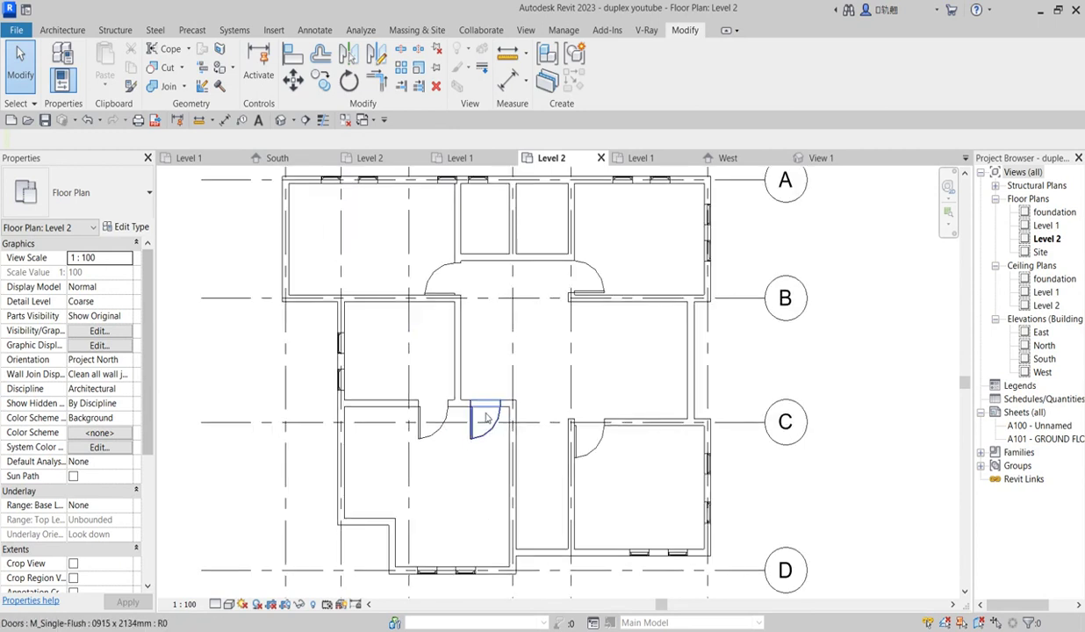
{"action": "scroll", "coordinate": [505, 406], "scroll_direction": "down", "scroll_amount": 5}
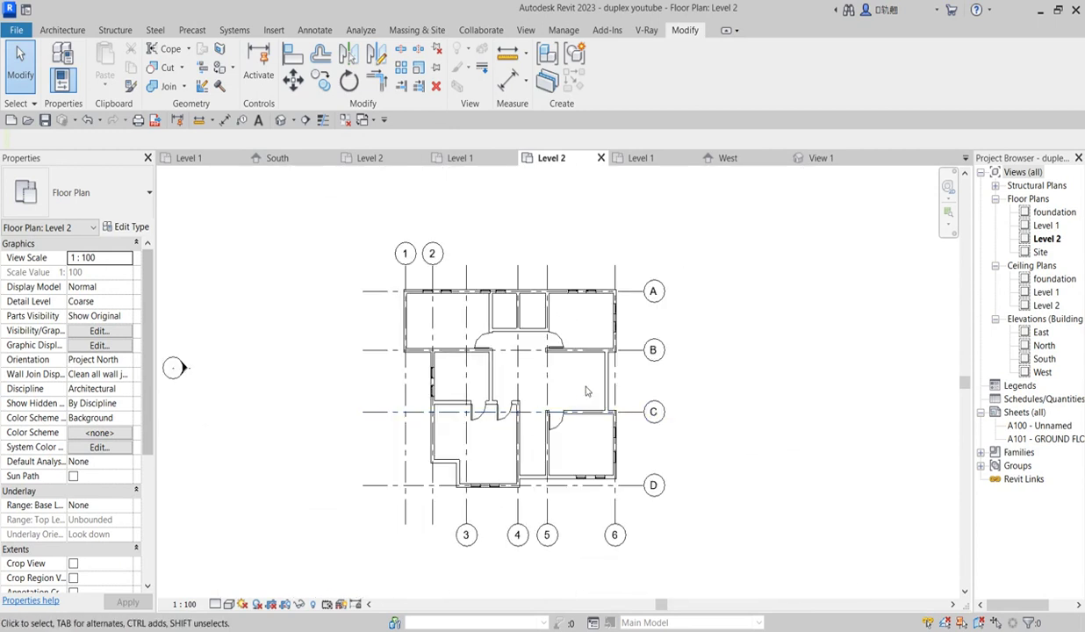
{"action": "scroll", "coordinate": [517, 421], "scroll_direction": "up", "scroll_amount": 3}
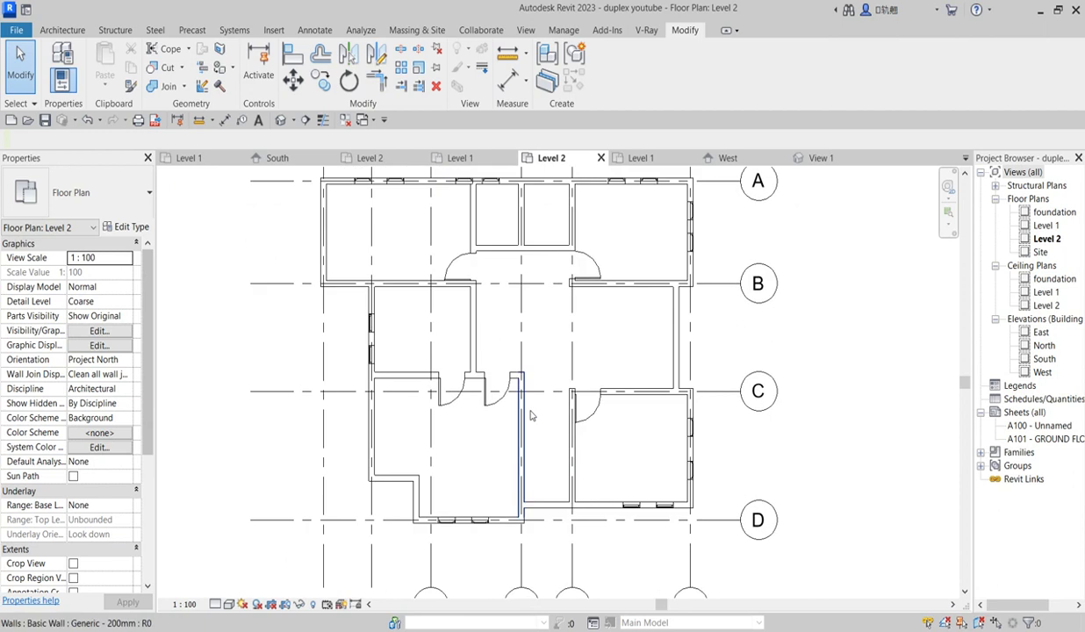
{"action": "scroll", "coordinate": [535, 421], "scroll_direction": "up", "scroll_amount": 1}
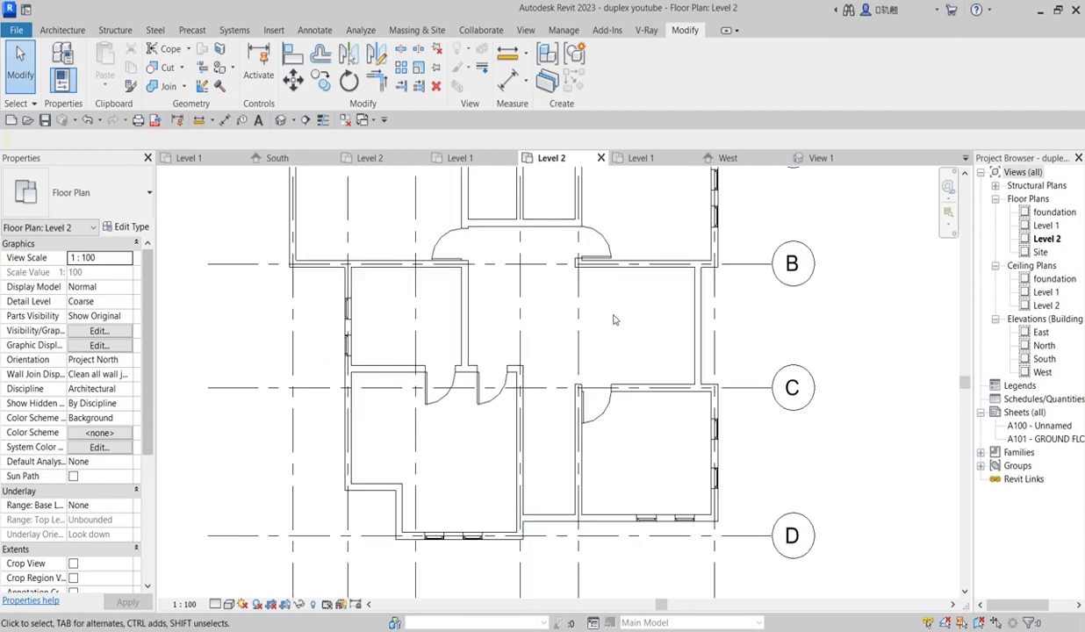
{"action": "scroll", "coordinate": [616, 366], "scroll_direction": "down", "scroll_amount": 2}
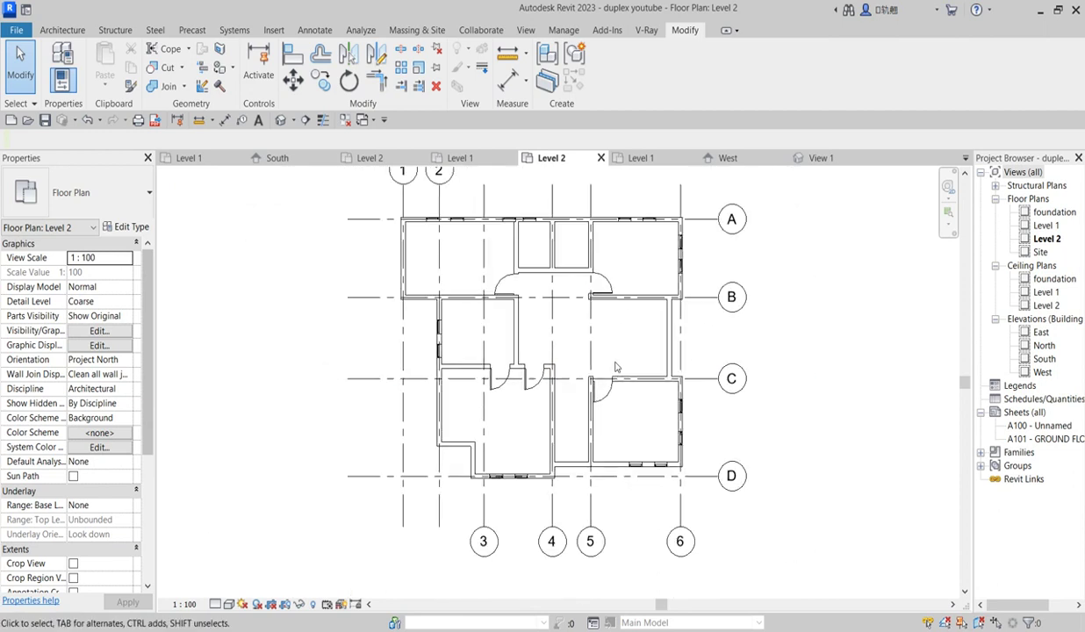
{"action": "scroll", "coordinate": [453, 424], "scroll_direction": "up", "scroll_amount": 2}
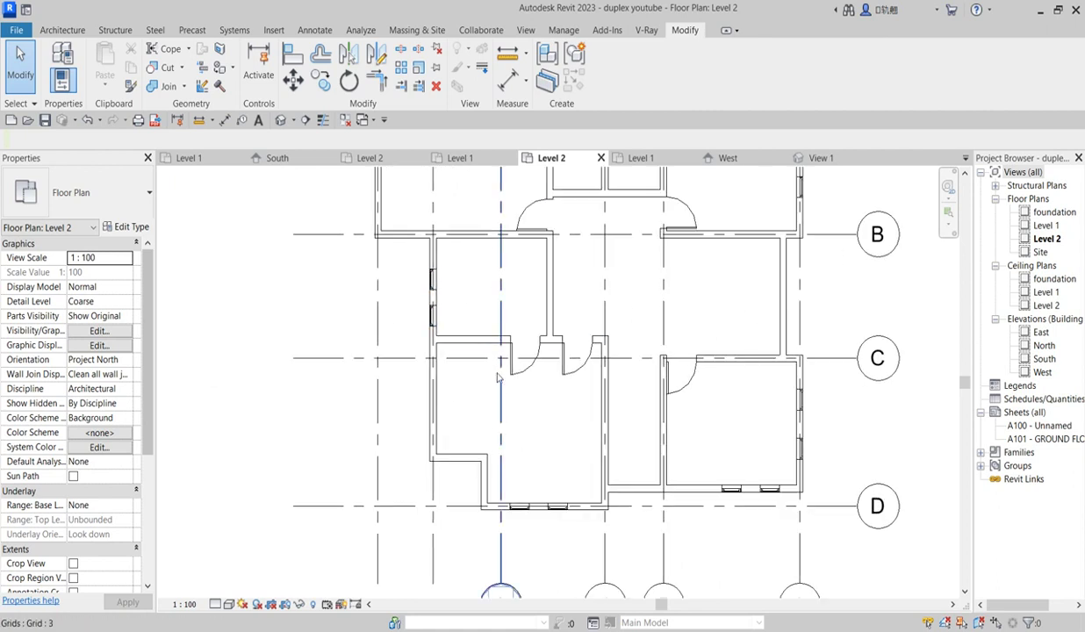
{"action": "scroll", "coordinate": [445, 379], "scroll_direction": "down", "scroll_amount": 2}
{"action": "scroll", "coordinate": [445, 379], "scroll_direction": "up", "scroll_amount": 3}
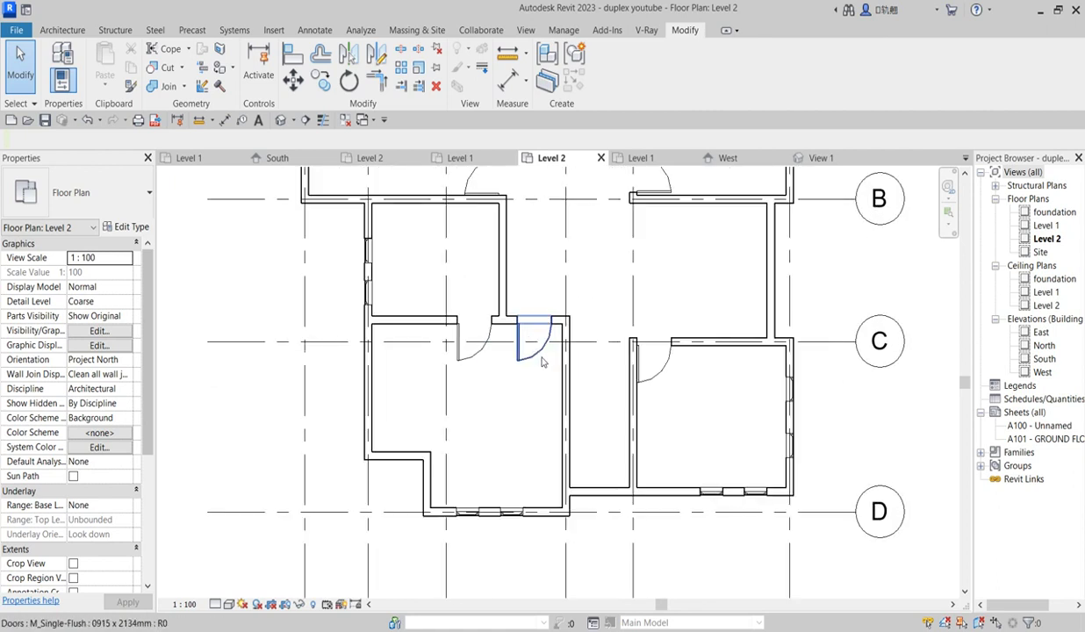
{"action": "scroll", "coordinate": [641, 302], "scroll_direction": "down", "scroll_amount": 2}
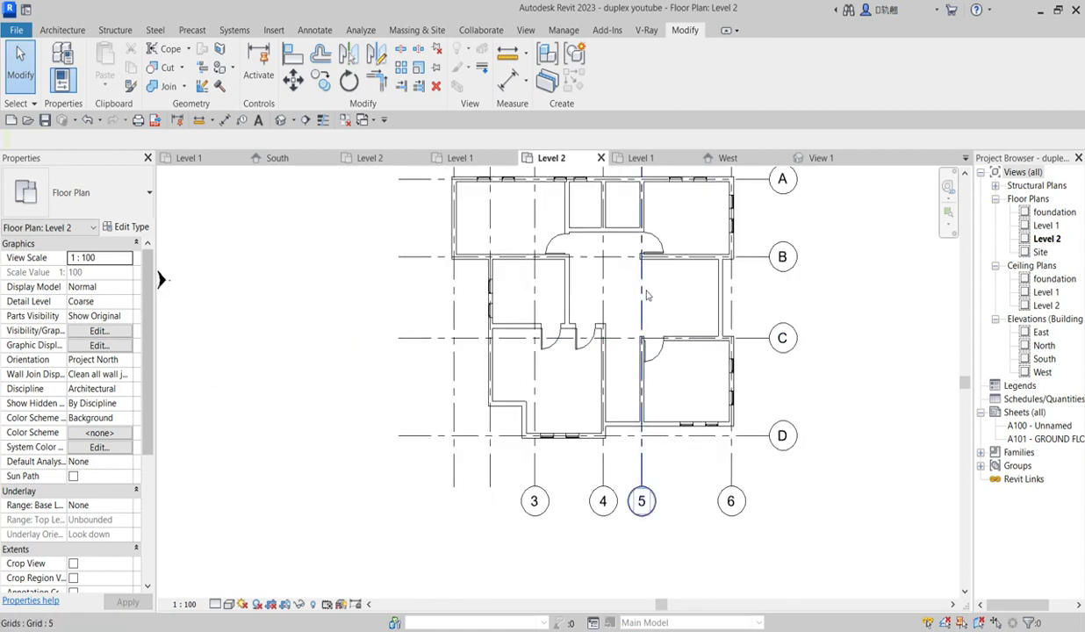
{"action": "scroll", "coordinate": [614, 333], "scroll_direction": "down", "scroll_amount": 1}
{"action": "scroll", "coordinate": [606, 343], "scroll_direction": "up", "scroll_amount": 5}
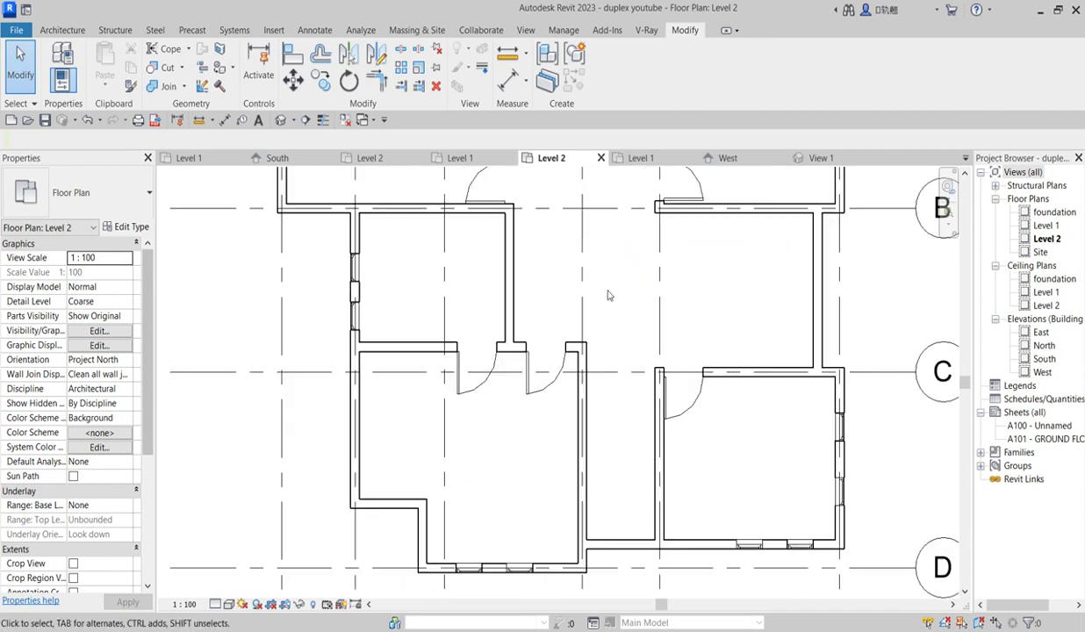
{"action": "scroll", "coordinate": [588, 355], "scroll_direction": "up", "scroll_amount": 2}
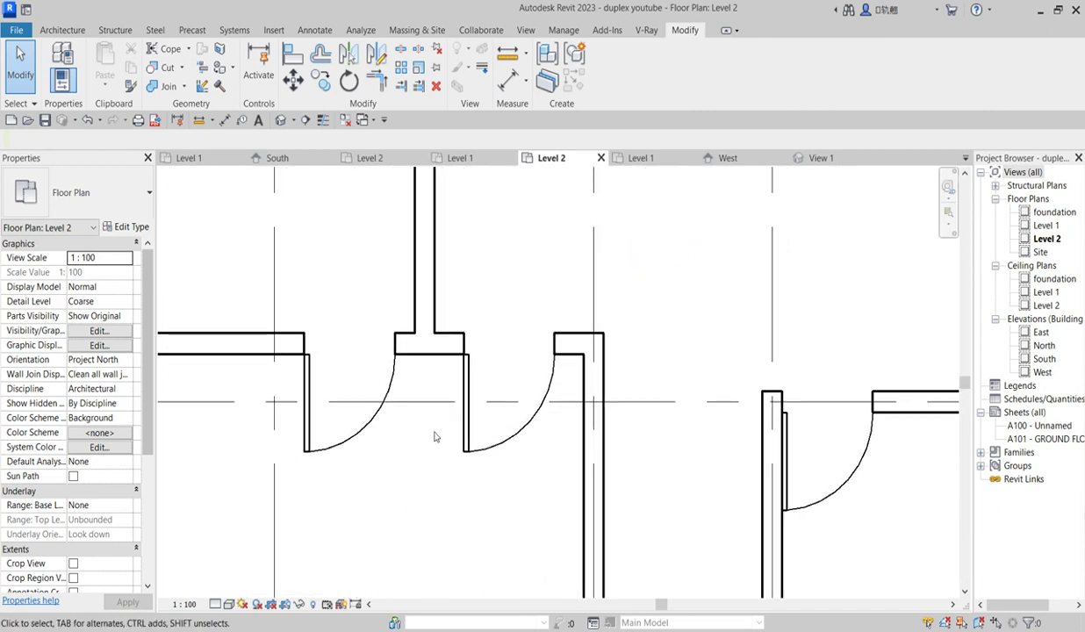
{"action": "scroll", "coordinate": [465, 386], "scroll_direction": "down", "scroll_amount": 3}
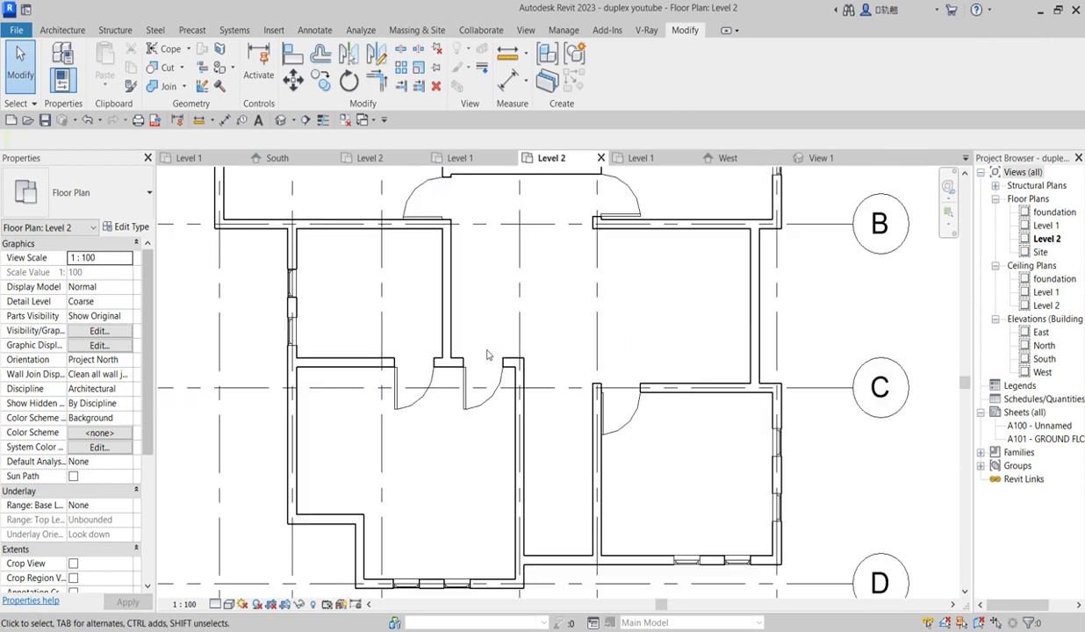
{"action": "scroll", "coordinate": [490, 345], "scroll_direction": "up", "scroll_amount": 1}
{"action": "scroll", "coordinate": [490, 345], "scroll_direction": "up", "scroll_amount": 1}
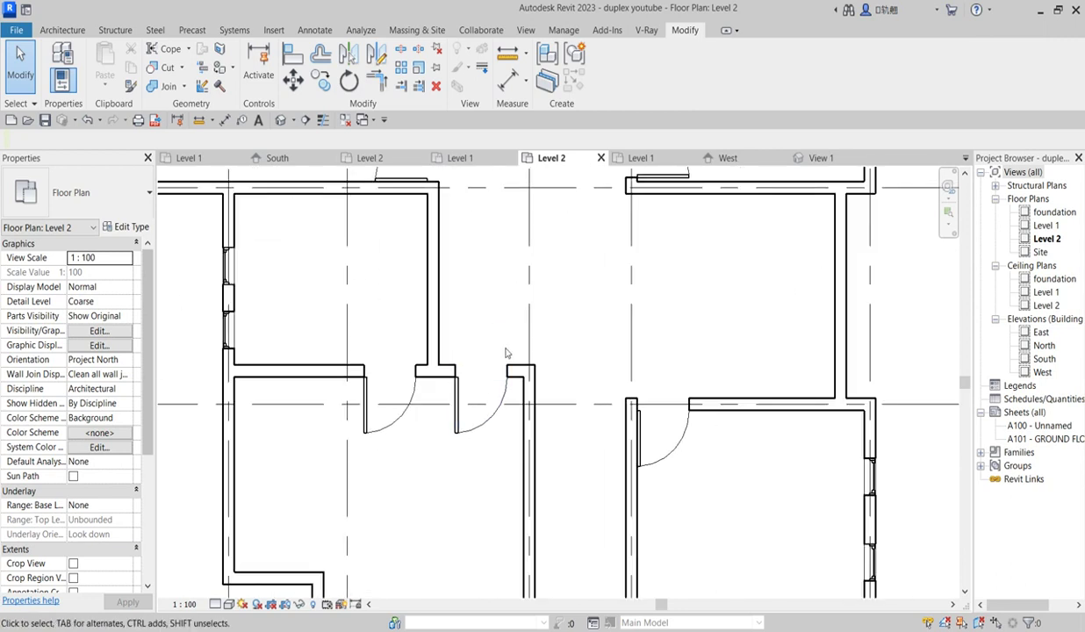
{"action": "scroll", "coordinate": [615, 448], "scroll_direction": "down", "scroll_amount": 4}
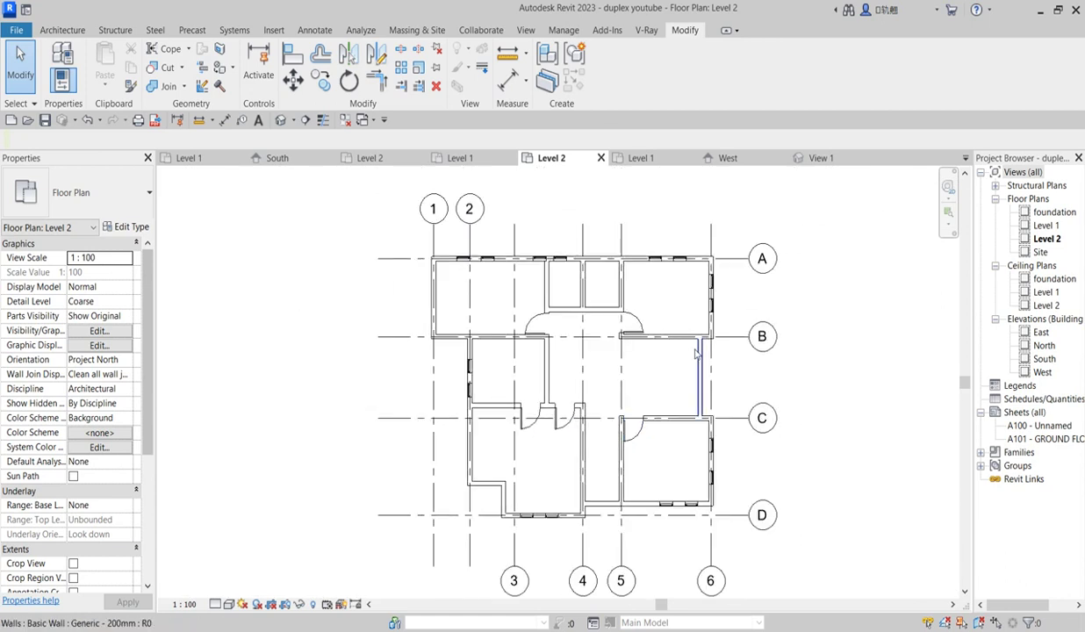
{"action": "scroll", "coordinate": [364, 226], "scroll_direction": "up", "scroll_amount": 2}
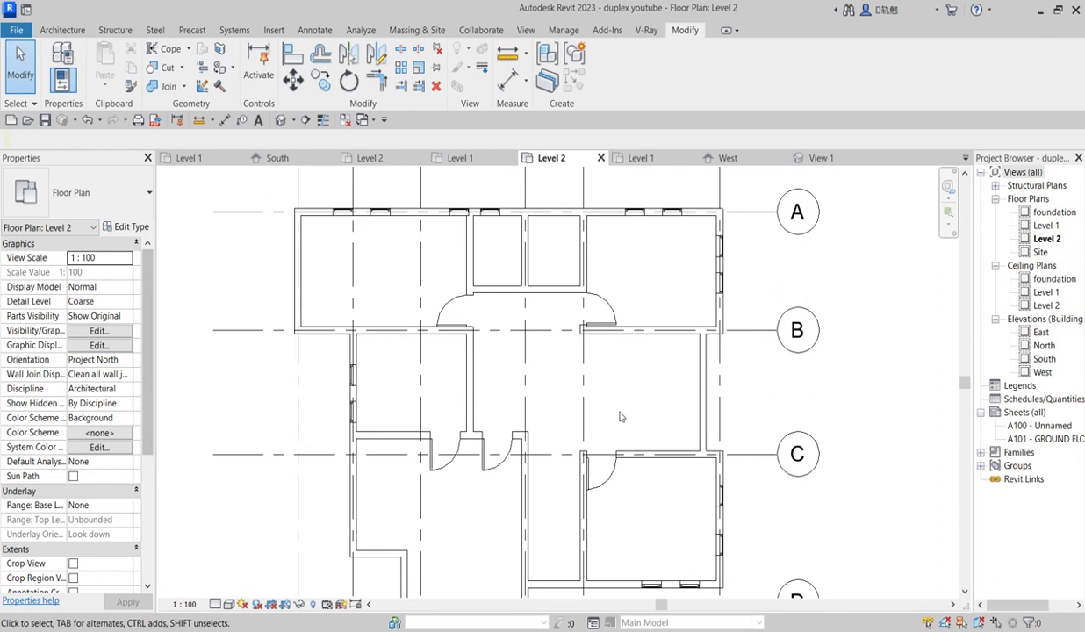
Step: Open the Level 1 plan, zoom to the living room, and start an Assembled Stair up to Level 2
{"action": "double_click", "coordinate": [1046, 226]}
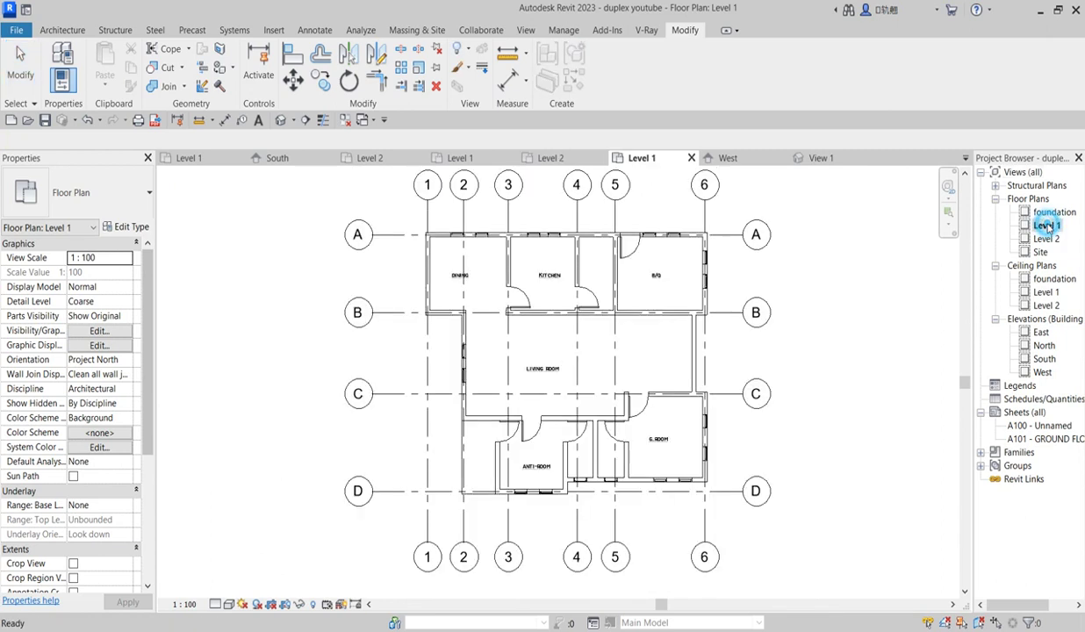
{"action": "scroll", "coordinate": [667, 351], "scroll_direction": "up", "scroll_amount": 3}
{"action": "scroll", "coordinate": [688, 340], "scroll_direction": "up", "scroll_amount": 1}
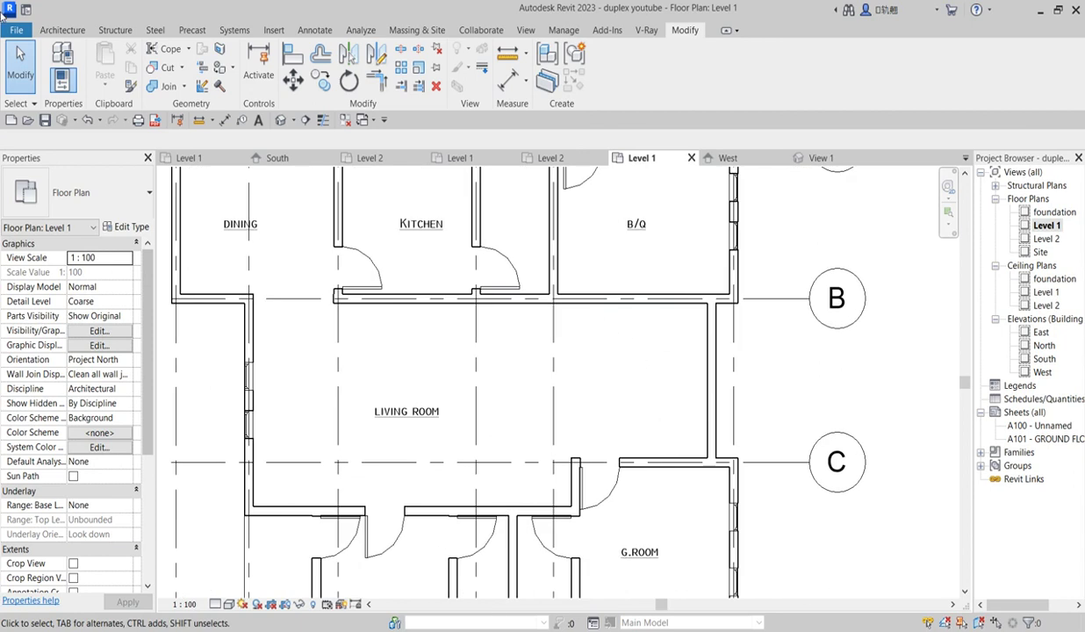
{"action": "left_click", "coordinate": [62, 31]}
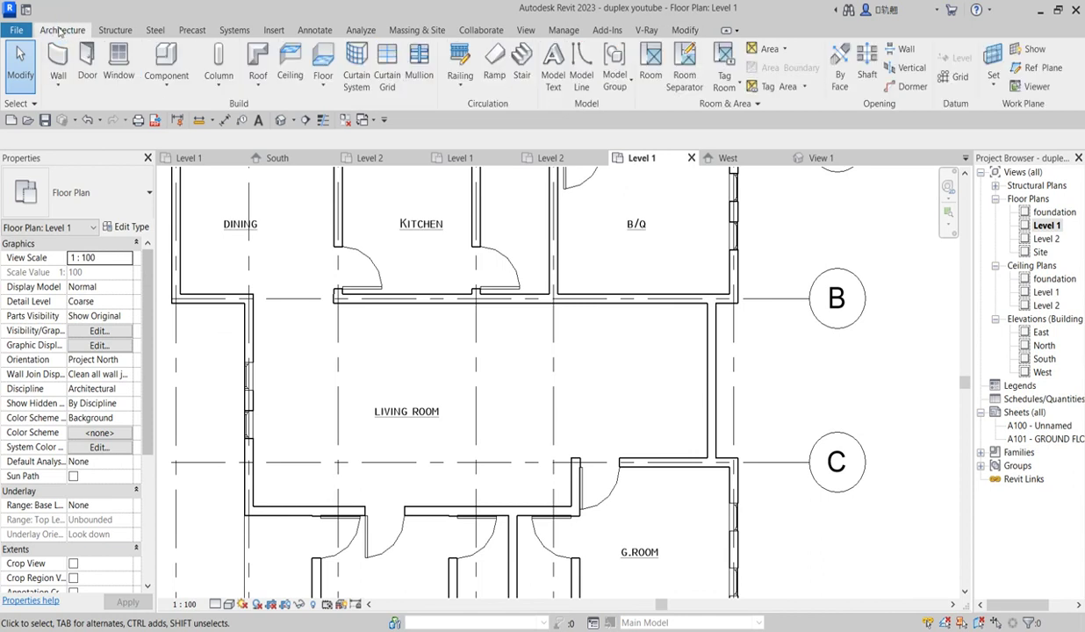
{"action": "left_click", "coordinate": [523, 71]}
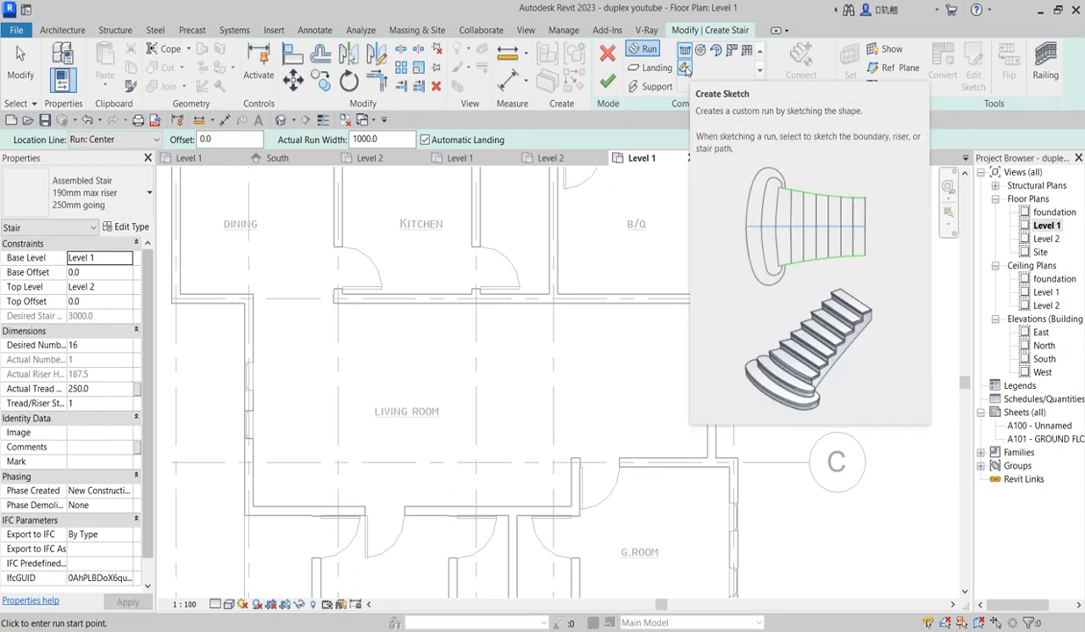
Step: Switch to a sketched stair run and draw a first boundary down the right wall to grid C
{"action": "left_click", "coordinate": [685, 68]}
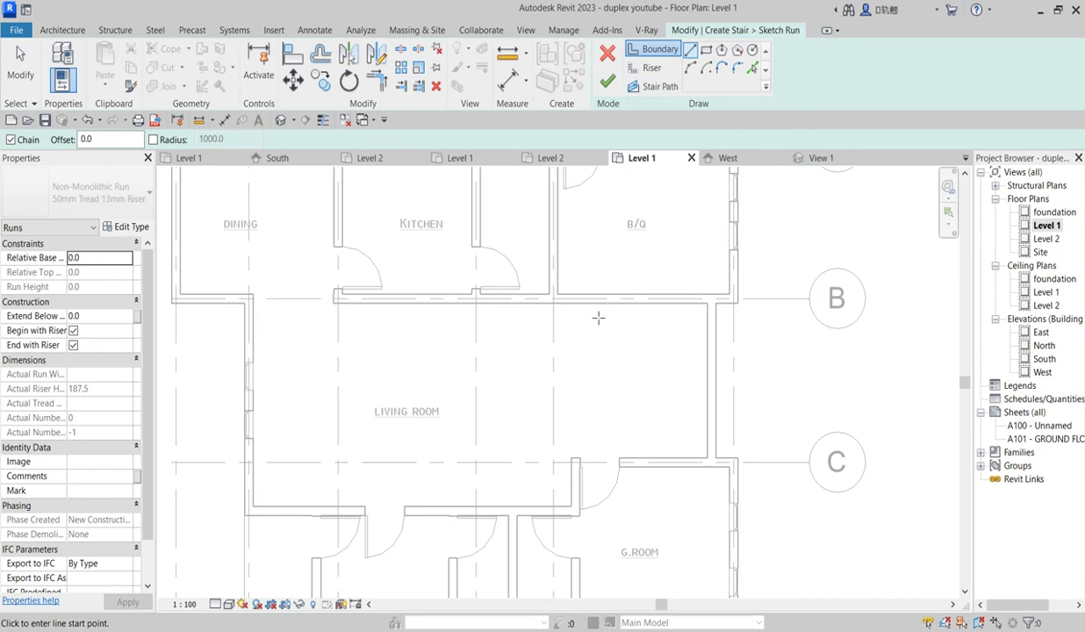
{"action": "left_click", "coordinate": [708, 303]}
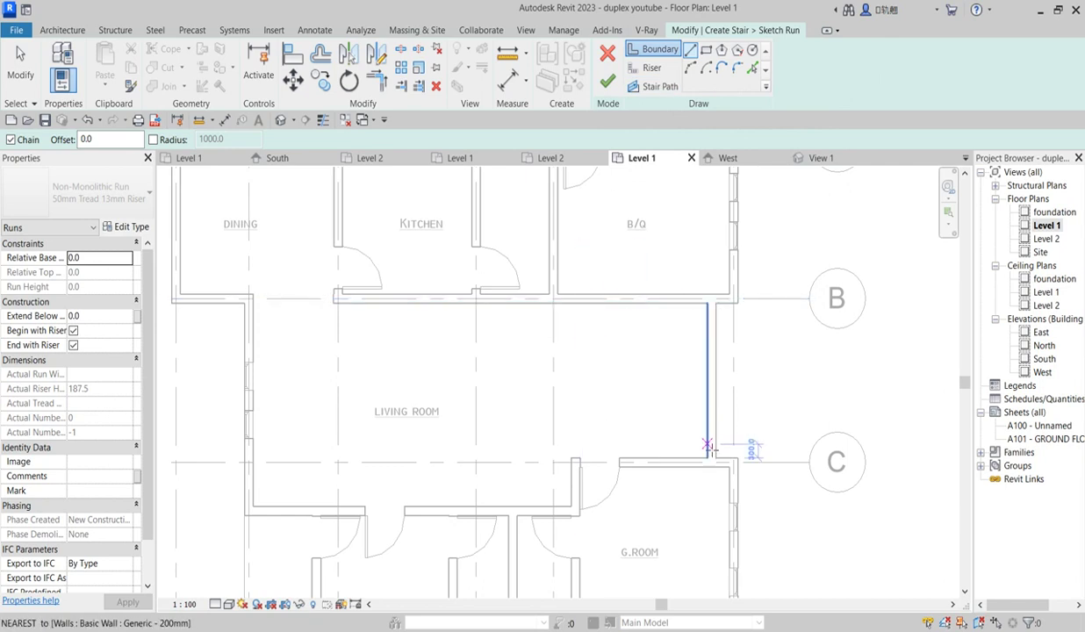
{"action": "left_click", "coordinate": [707, 457]}
{"action": "left_click", "coordinate": [619, 458]}
{"action": "key", "text": "Escape"}
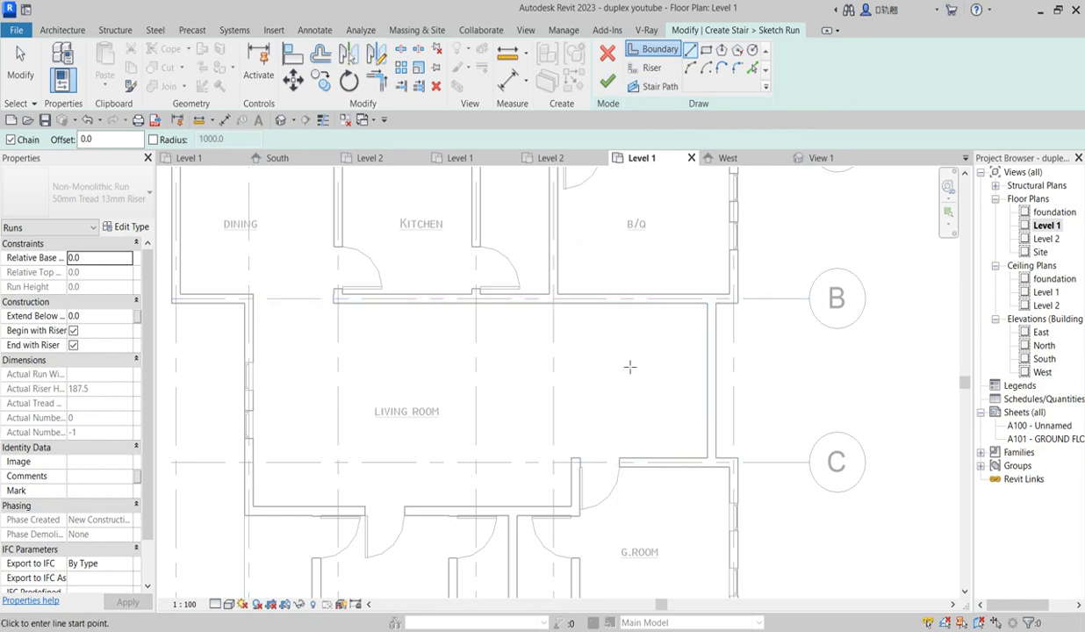
Step: Draw the top stair boundary line along the living room's top wall
{"action": "left_click", "coordinate": [651, 68]}
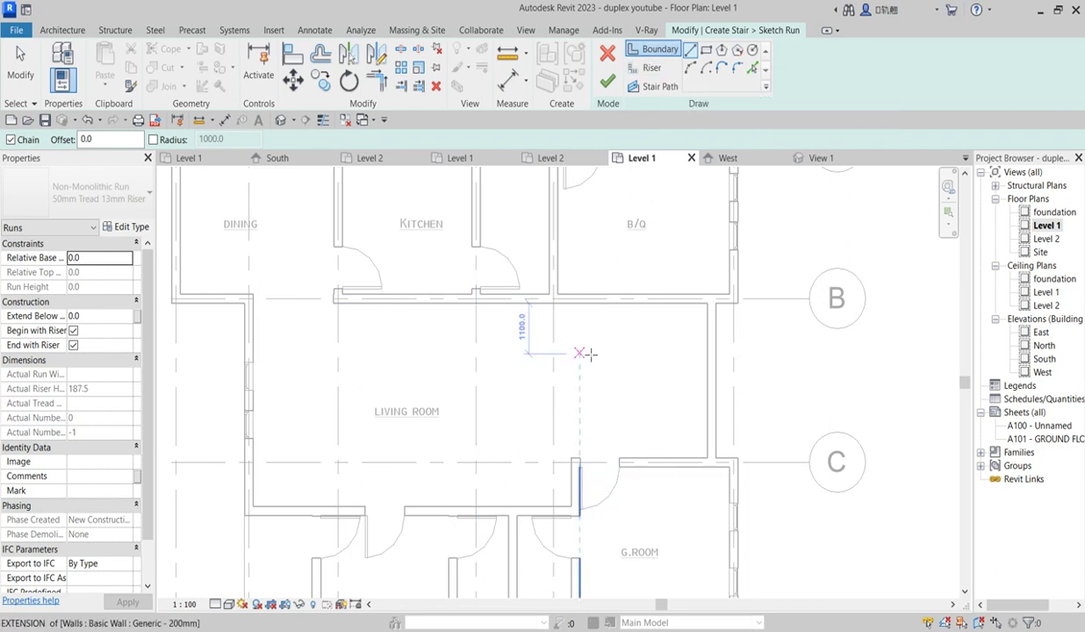
{"action": "left_click", "coordinate": [706, 303]}
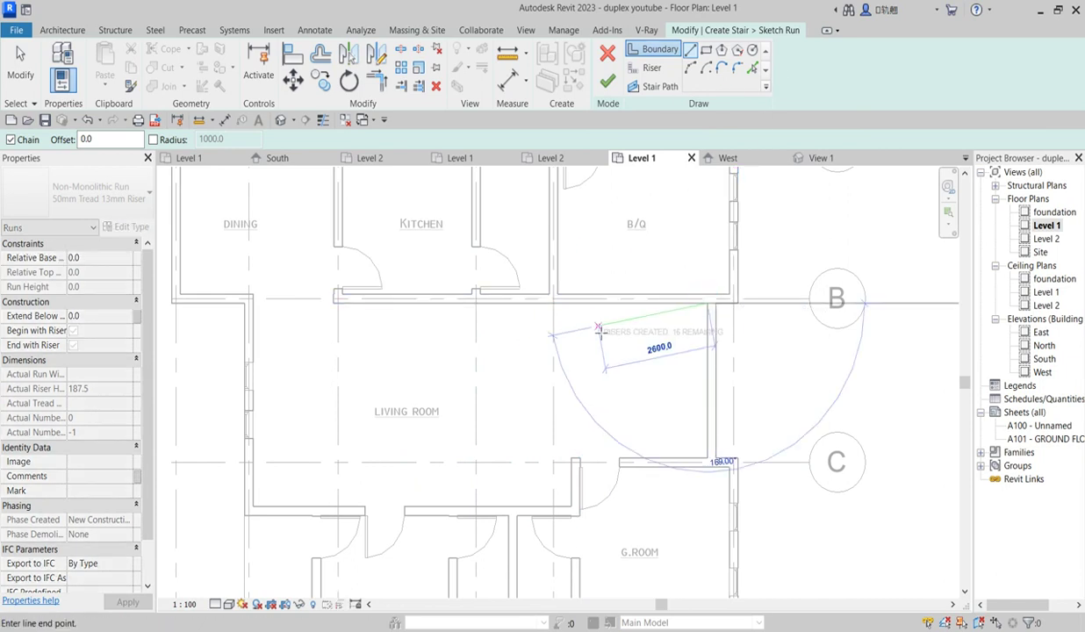
{"action": "left_click", "coordinate": [582, 303]}
{"action": "right_click", "coordinate": [576, 361]}
{"action": "left_click", "coordinate": [605, 368]}
Step: Draw the right boundary down to grid C and the bottom boundary to the wall endpoint
{"action": "left_click", "coordinate": [711, 303]}
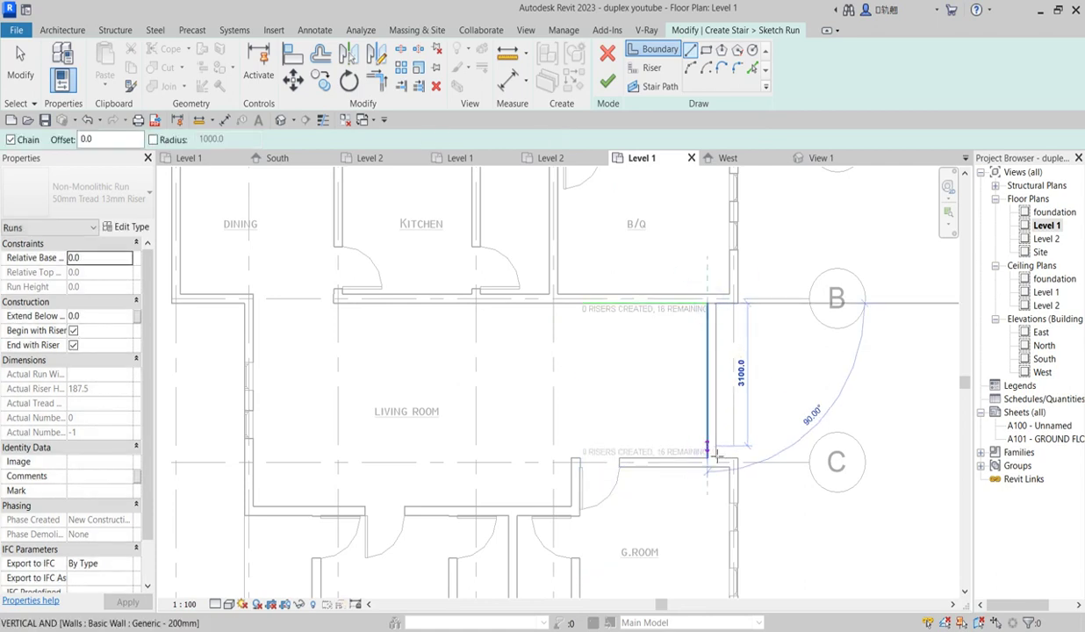
{"action": "left_click", "coordinate": [708, 456]}
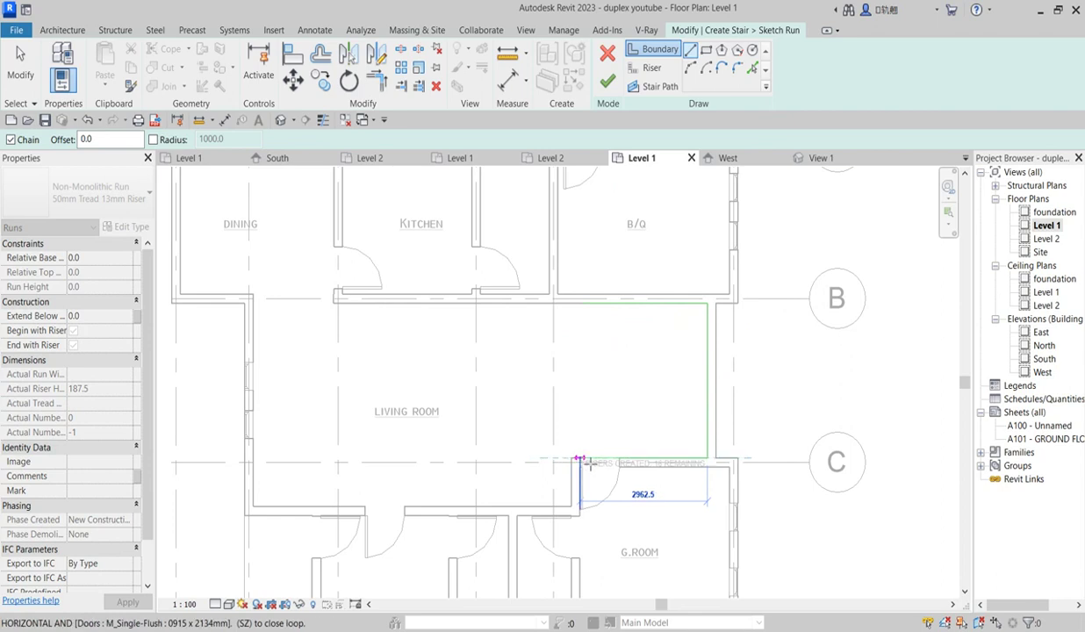
{"action": "left_click", "coordinate": [592, 464]}
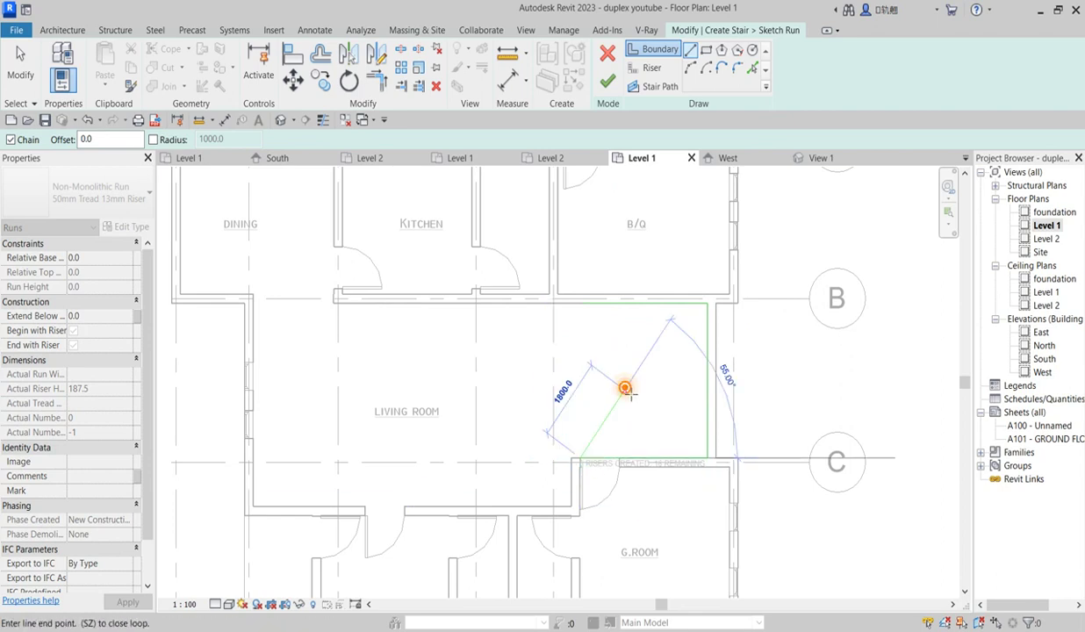
{"action": "right_click", "coordinate": [626, 391]}
{"action": "left_click", "coordinate": [662, 398]}
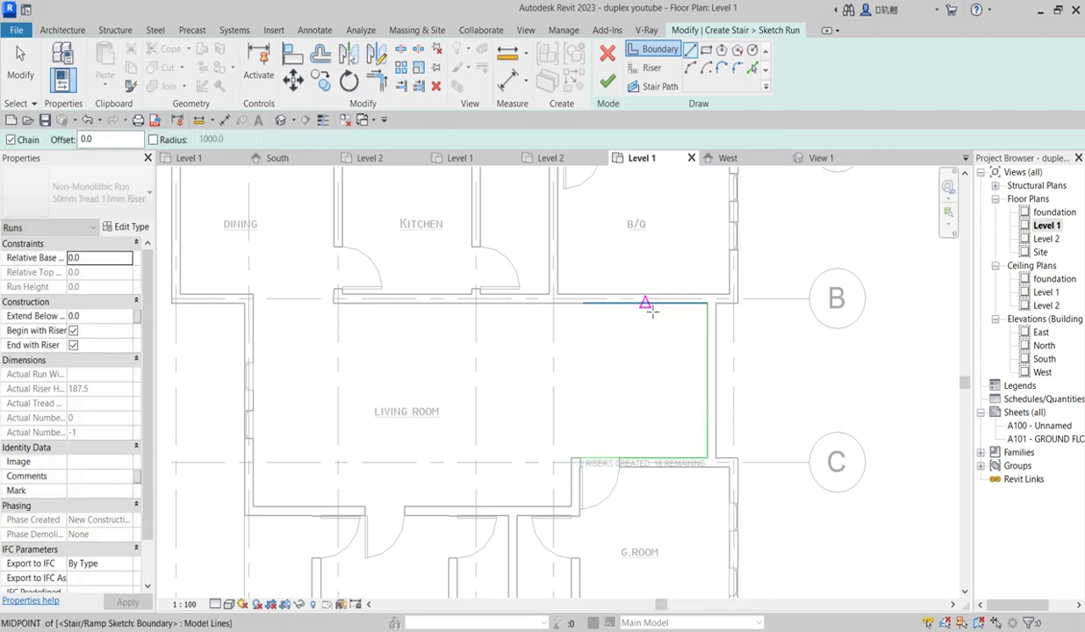
{"action": "right_click", "coordinate": [643, 364]}
Step: Copy the top, bottom and right boundary lines 1200 mm inward with Offset
{"action": "left_click", "coordinate": [674, 370]}
{"action": "scroll", "coordinate": [624, 474], "scroll_direction": "down", "scroll_amount": 3}
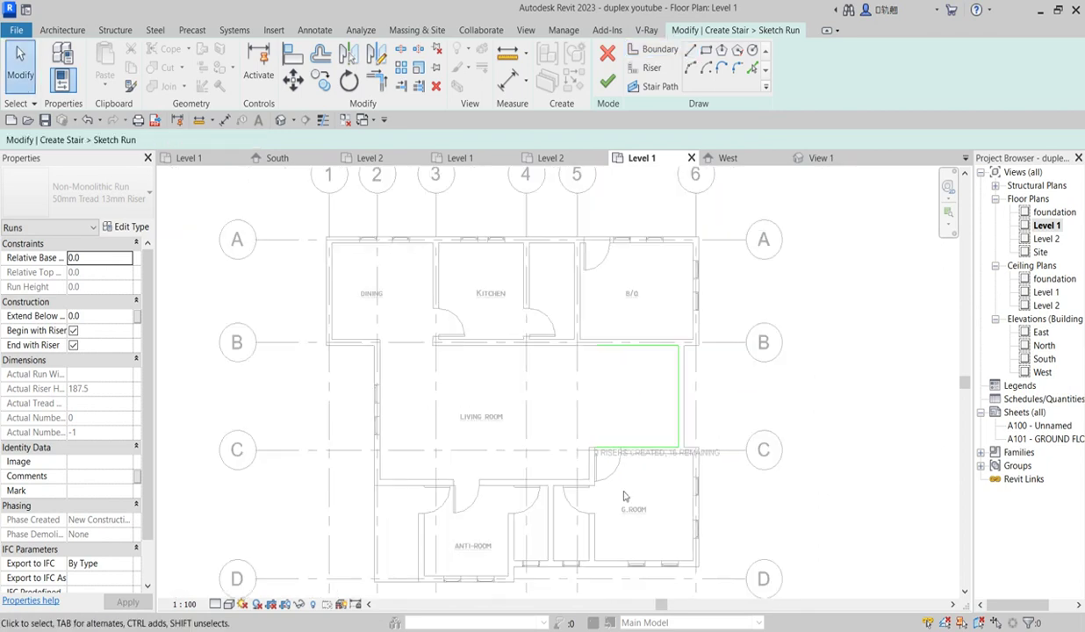
{"action": "scroll", "coordinate": [621, 461], "scroll_direction": "up", "scroll_amount": 4}
{"action": "scroll", "coordinate": [629, 408], "scroll_direction": "down", "scroll_amount": 1}
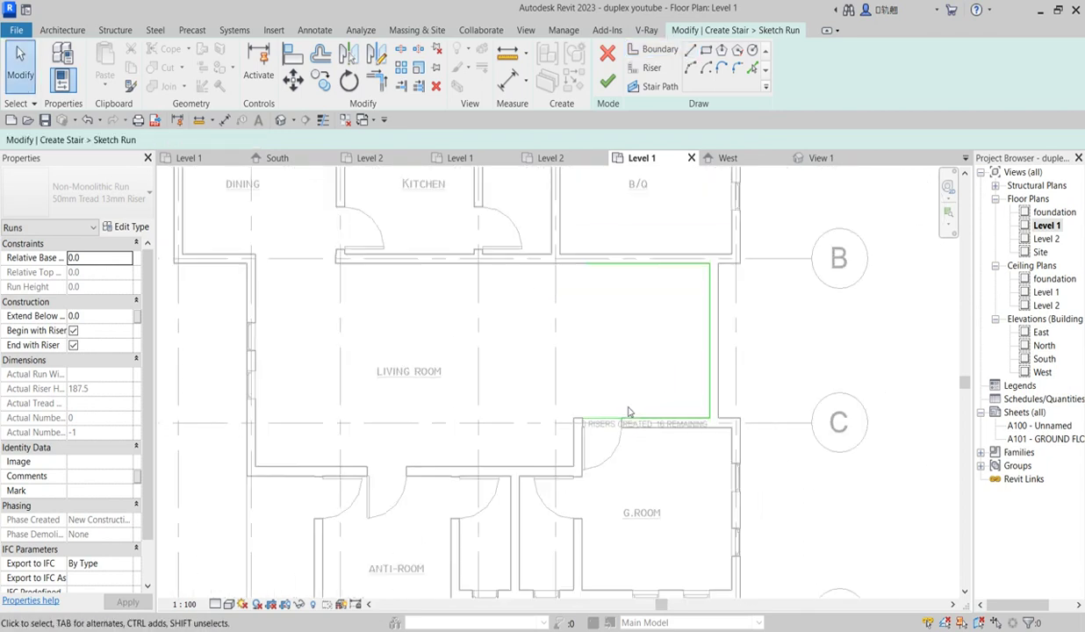
{"action": "scroll", "coordinate": [612, 391], "scroll_direction": "up", "scroll_amount": 2}
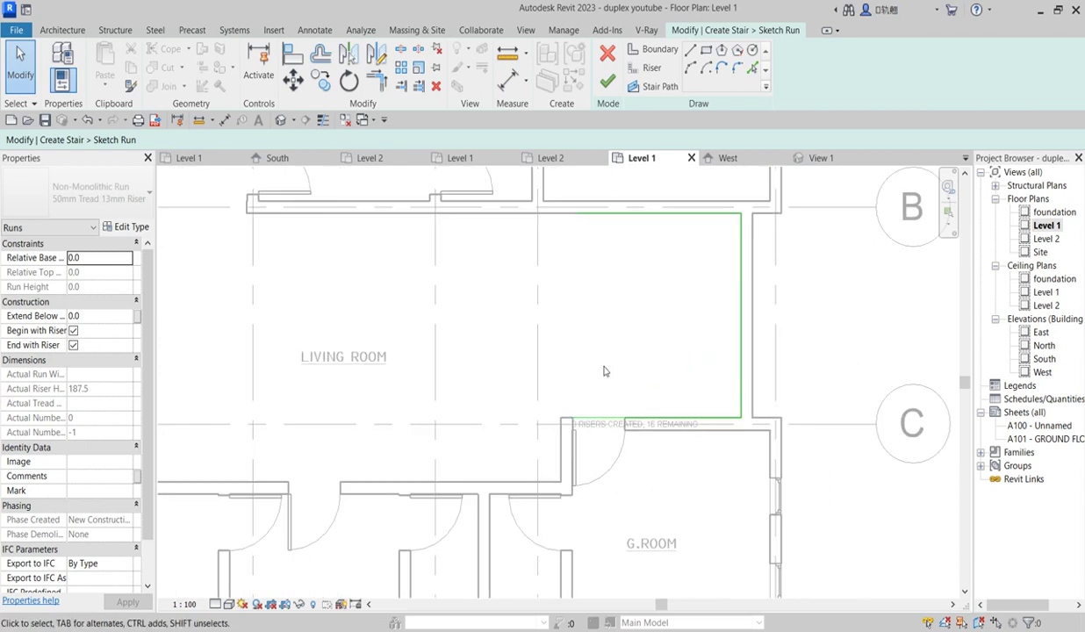
{"action": "scroll", "coordinate": [603, 355], "scroll_direction": "down", "scroll_amount": 1}
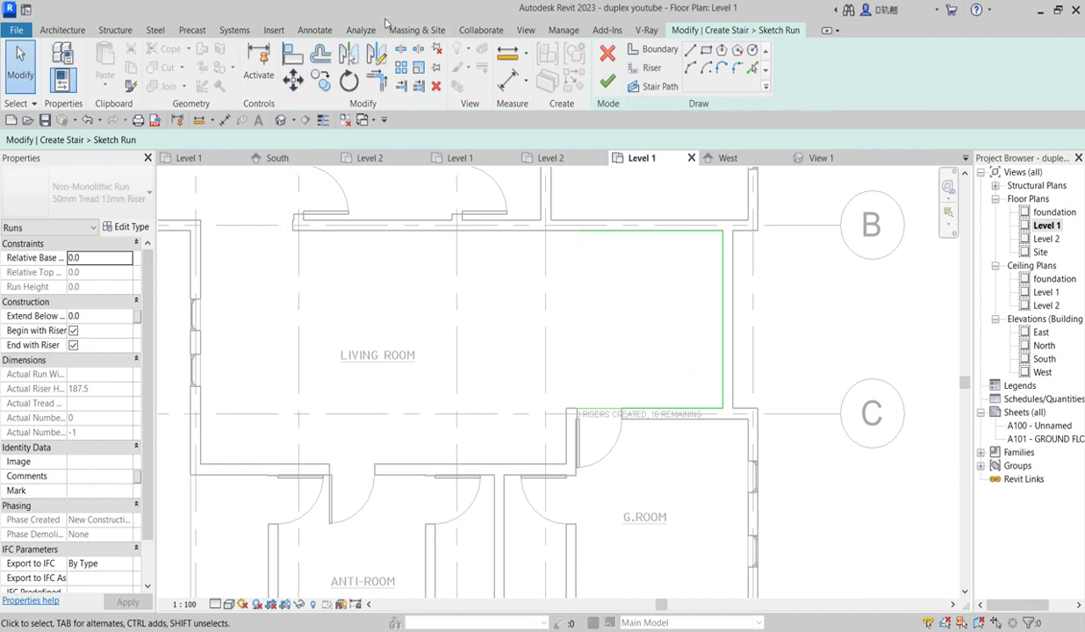
{"action": "left_click", "coordinate": [321, 55]}
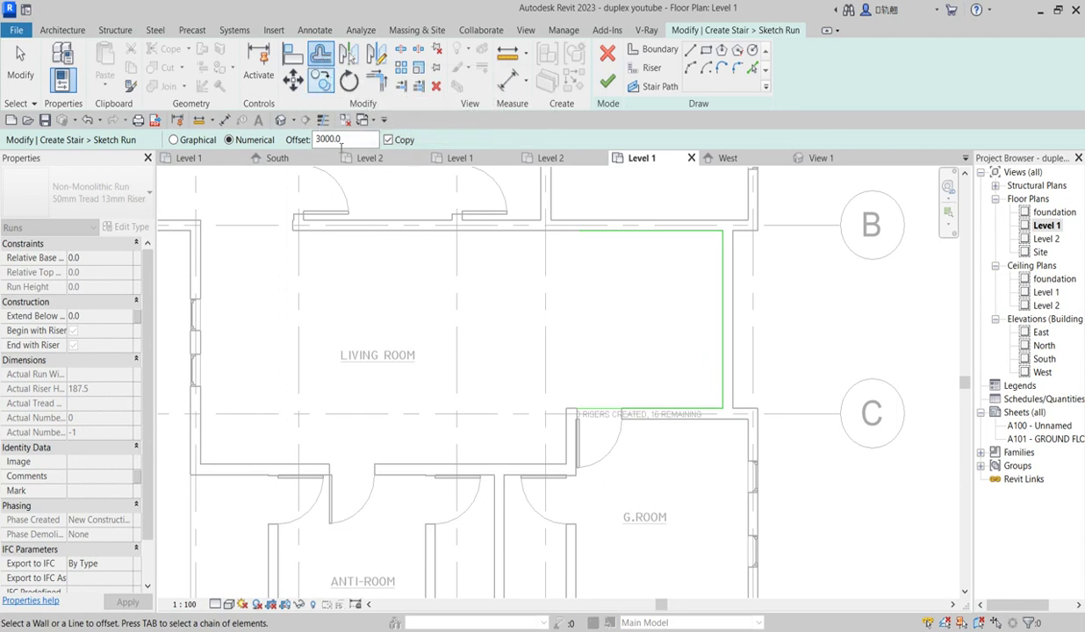
{"action": "left_click_drag", "start_coordinate": [342, 139], "coordinate": [312, 133]}
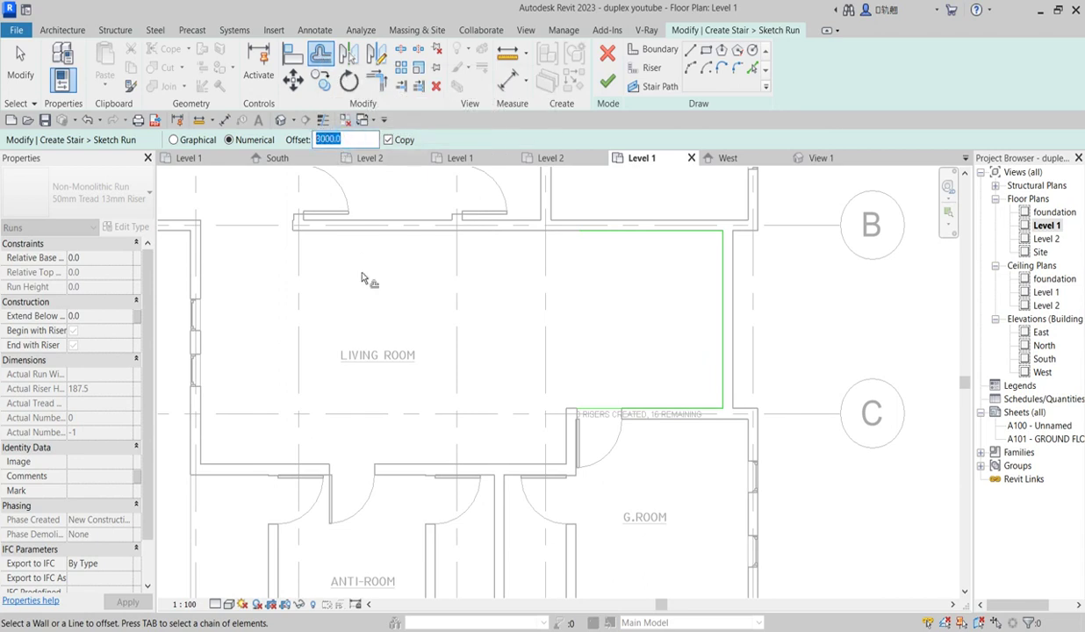
{"action": "type", "text": "12"}
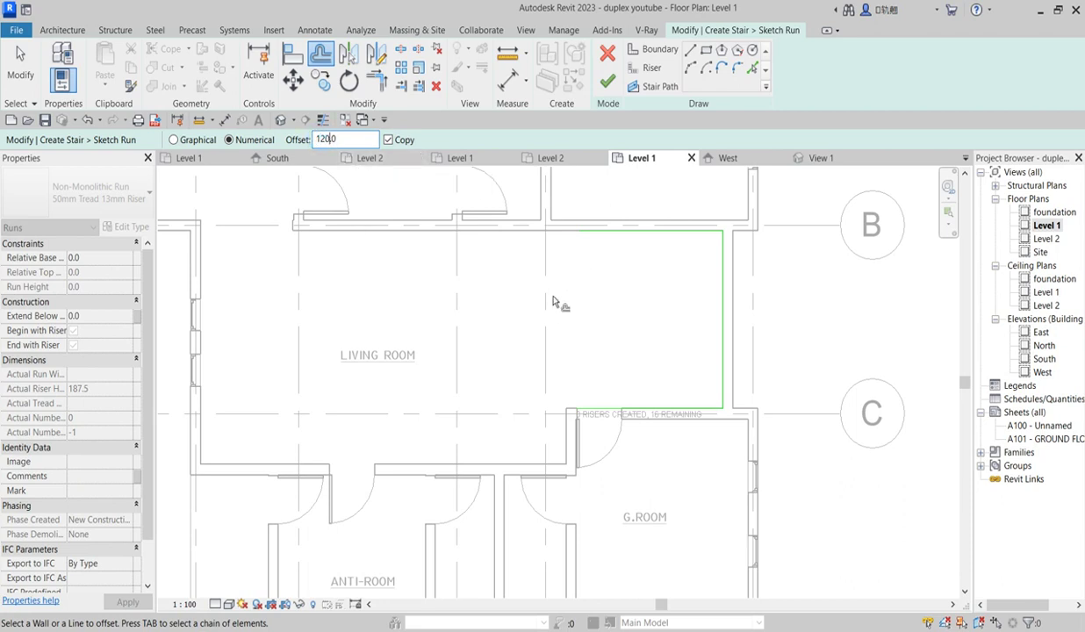
{"action": "type", "text": "0"}
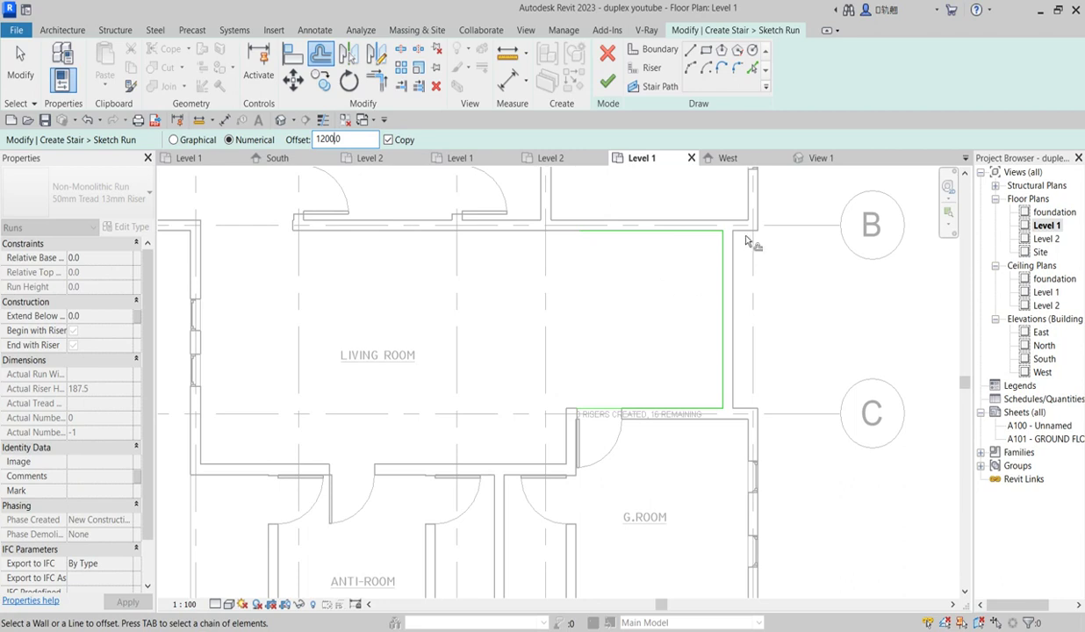
{"action": "left_click", "coordinate": [674, 235]}
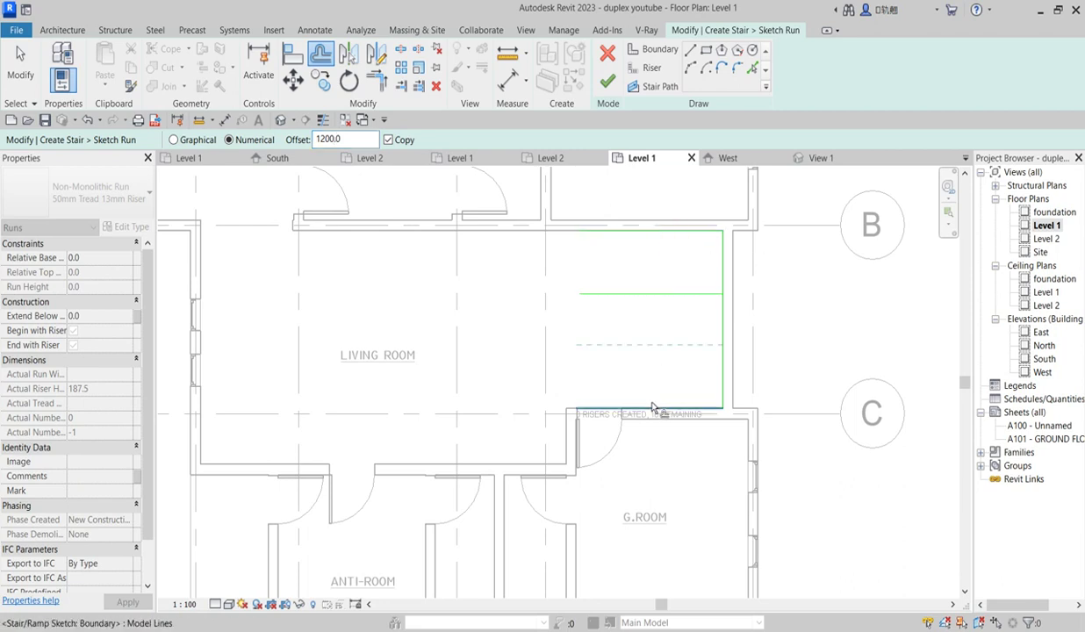
{"action": "left_click", "coordinate": [653, 407]}
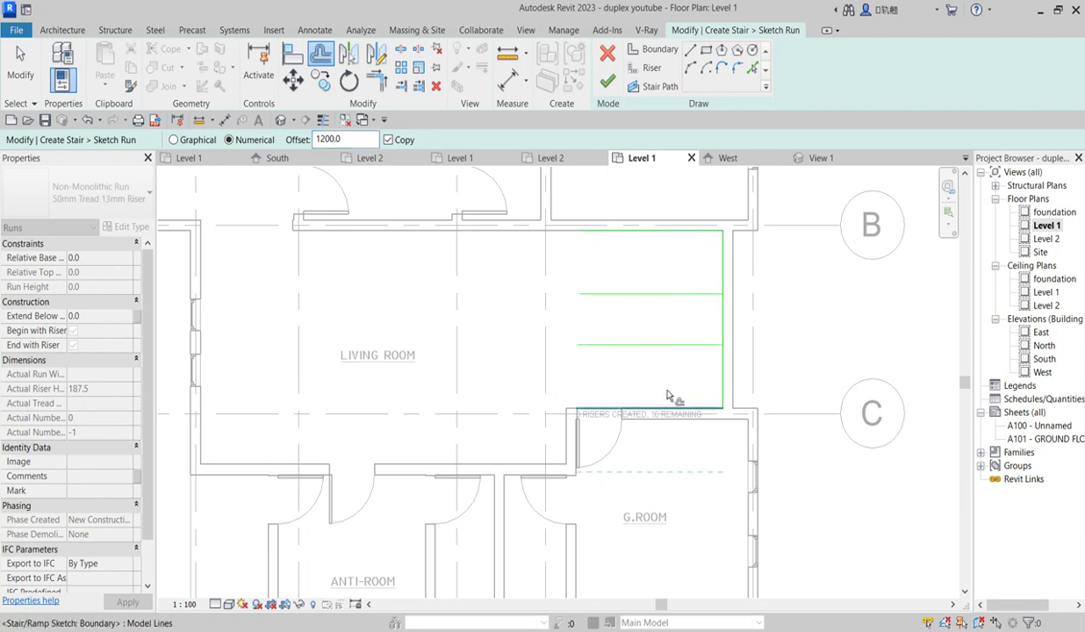
{"action": "left_click", "coordinate": [722, 369]}
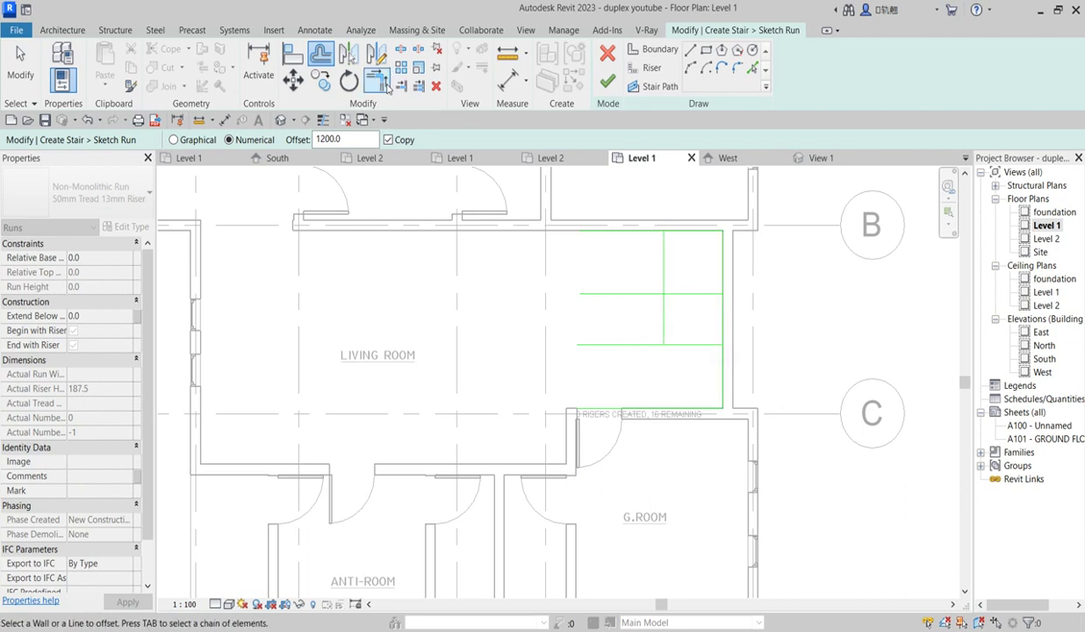
Step: Trim the inner top and bottom lines to corners with the inner right line, forming a U
{"action": "left_click", "coordinate": [376, 79]}
{"action": "left_click", "coordinate": [636, 295]}
{"action": "left_click", "coordinate": [664, 322]}
{"action": "left_click", "coordinate": [666, 326]}
{"action": "left_click", "coordinate": [642, 345]}
Step: Draw vertical risers closing both runs' left ends, from the inner boundary ends to the outer boundary
{"action": "scroll", "coordinate": [627, 375], "scroll_direction": "down", "scroll_amount": 1}
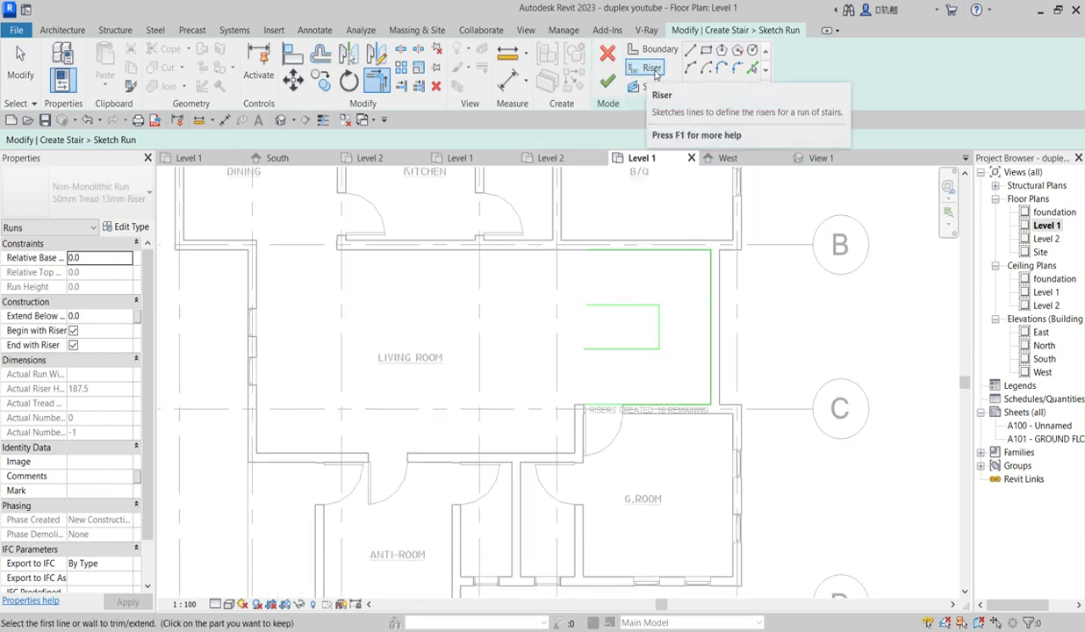
{"action": "left_click", "coordinate": [652, 74]}
{"action": "scroll", "coordinate": [596, 310], "scroll_direction": "up", "scroll_amount": 2}
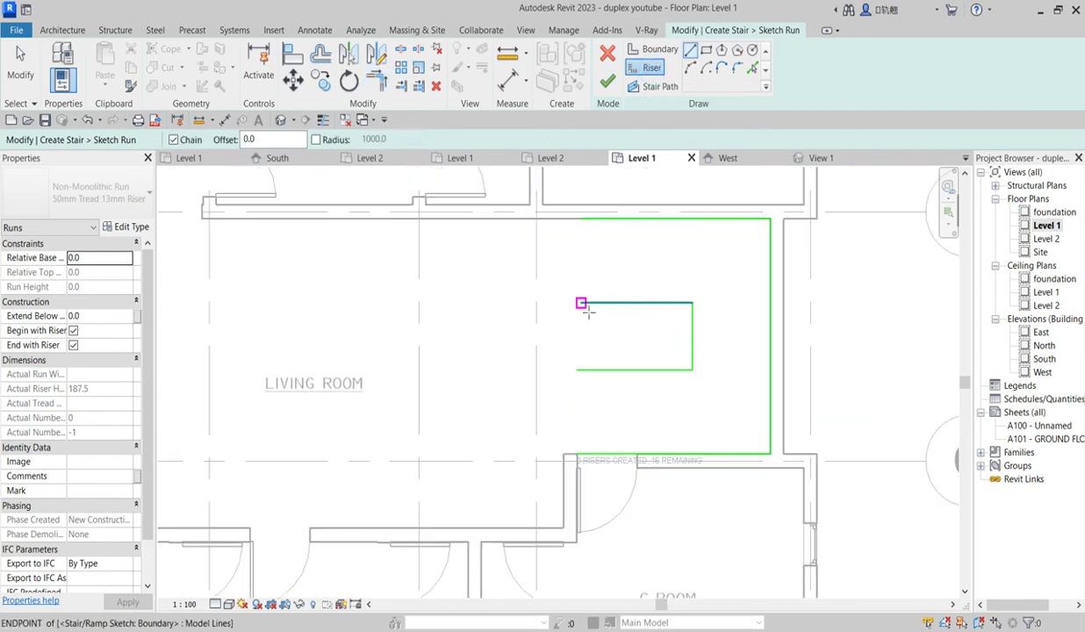
{"action": "left_click", "coordinate": [582, 304]}
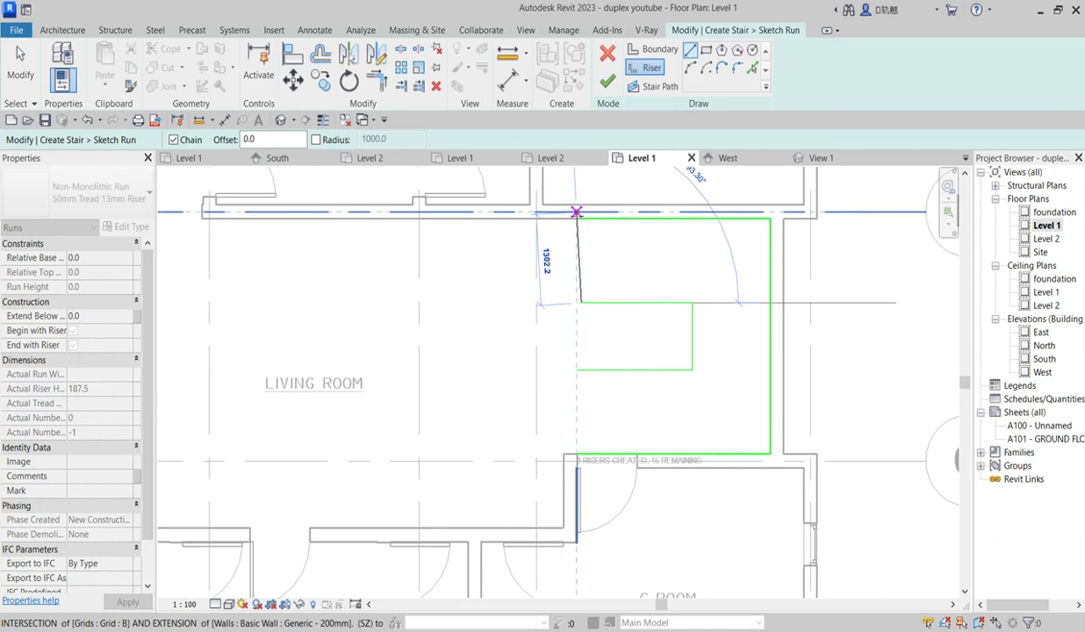
{"action": "left_click", "coordinate": [581, 219]}
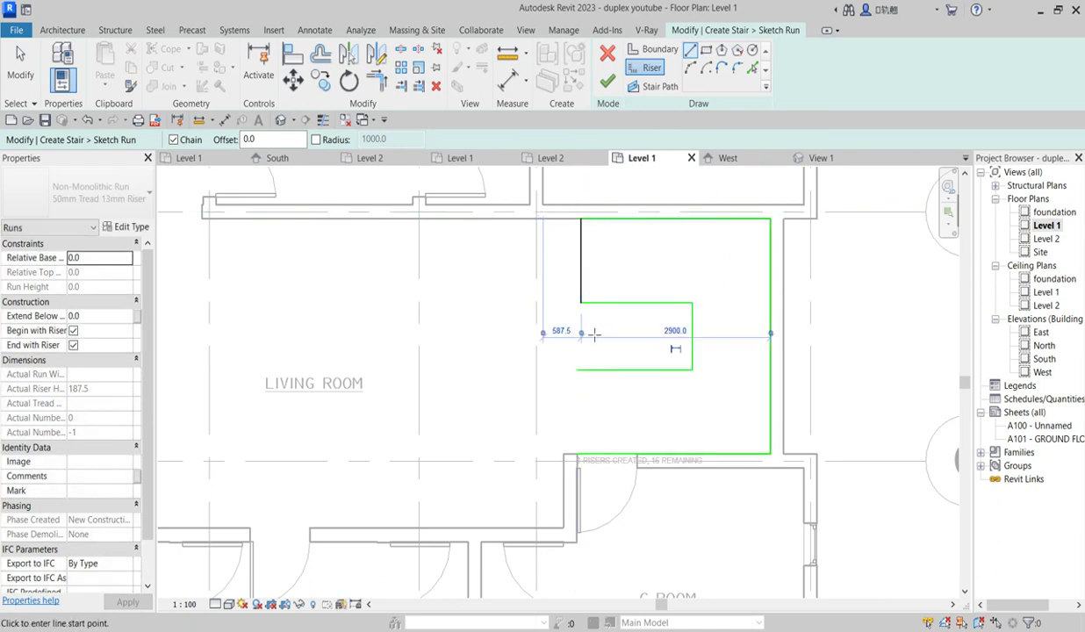
{"action": "left_click", "coordinate": [576, 370]}
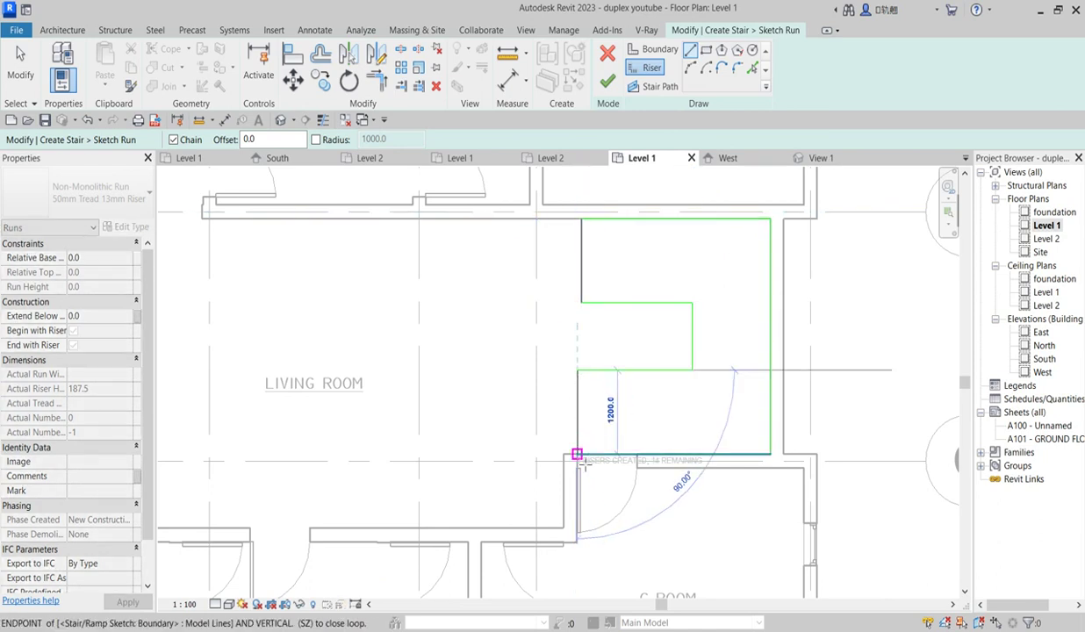
{"action": "left_click", "coordinate": [575, 455]}
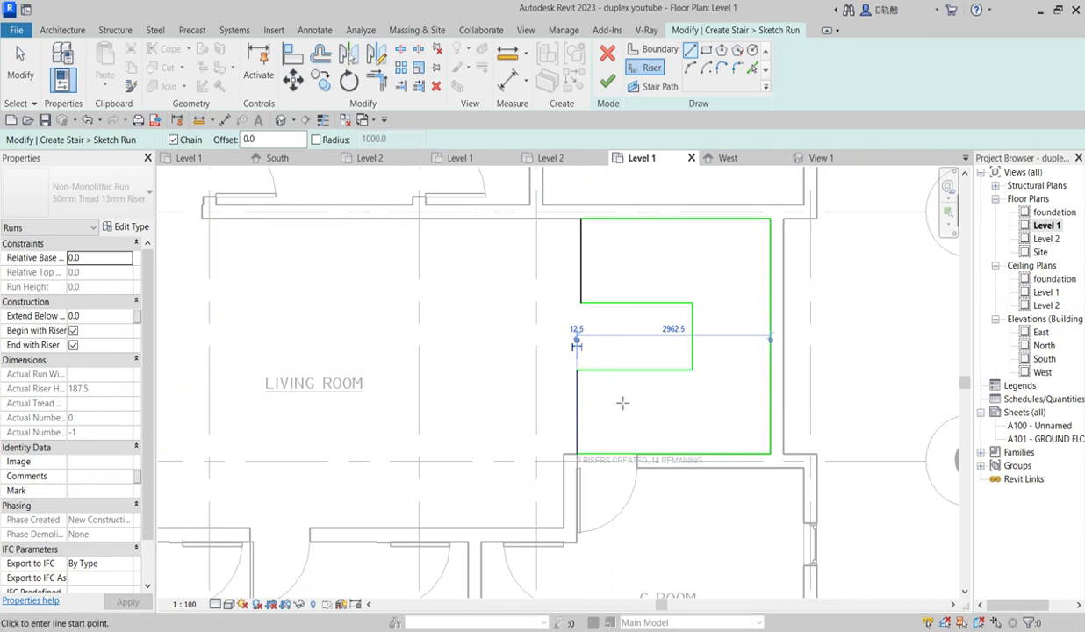
Step: Draw two horizontal landing risers from the inner upper and lower corners to the right boundary
{"action": "scroll", "coordinate": [681, 382], "scroll_direction": "up", "scroll_amount": 3}
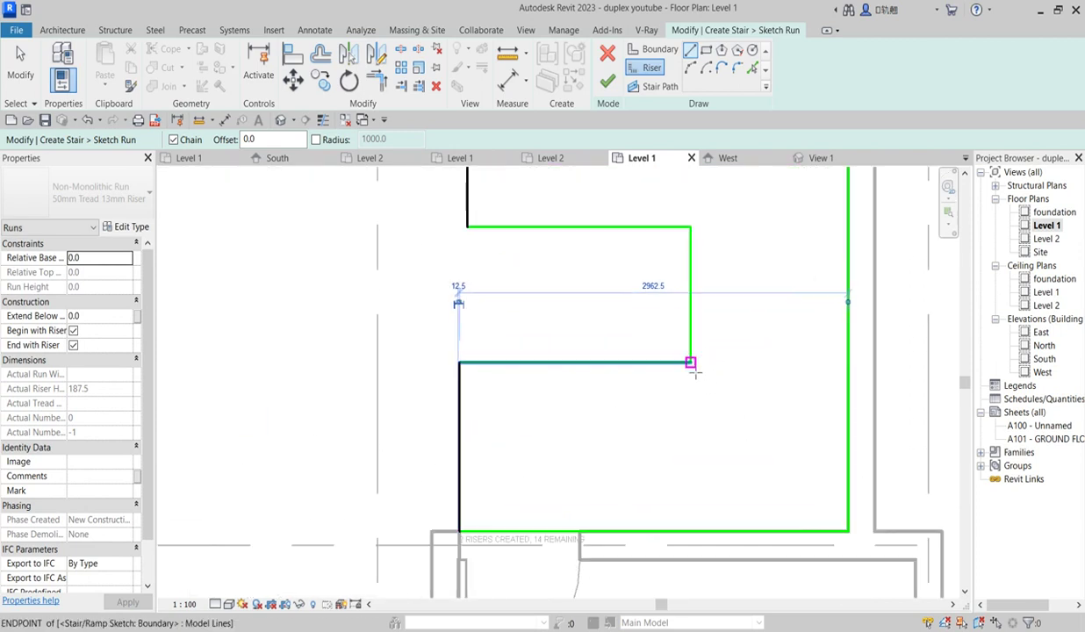
{"action": "left_click", "coordinate": [691, 362]}
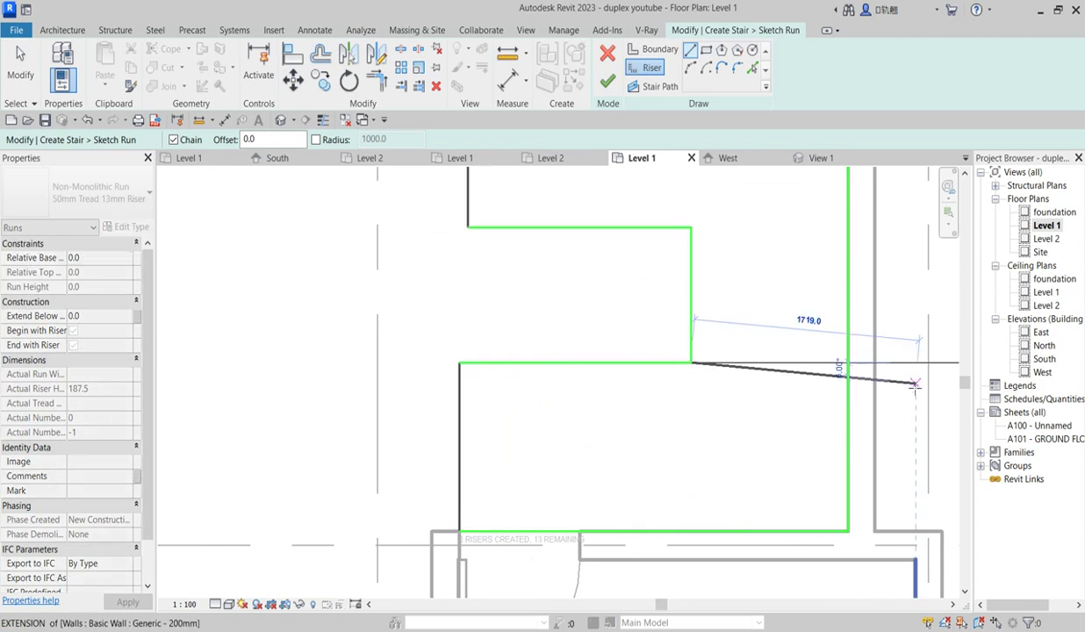
{"action": "left_click", "coordinate": [849, 362]}
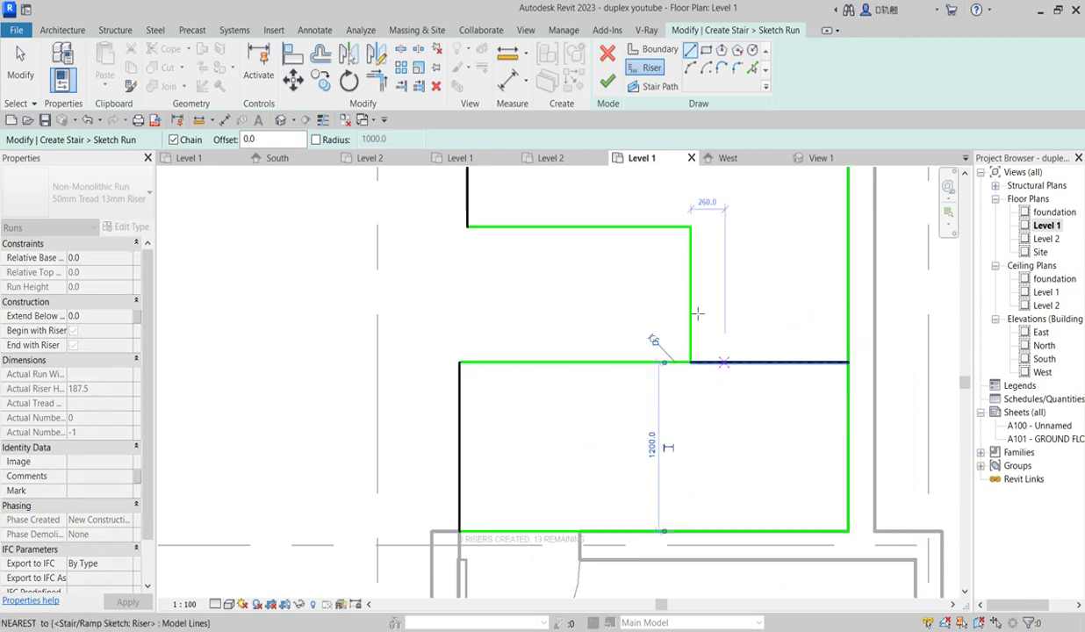
{"action": "left_click", "coordinate": [690, 227]}
{"action": "left_click", "coordinate": [848, 228]}
{"action": "scroll", "coordinate": [632, 305], "scroll_direction": "down", "scroll_amount": 1}
{"action": "scroll", "coordinate": [632, 305], "scroll_direction": "down", "scroll_amount": 3}
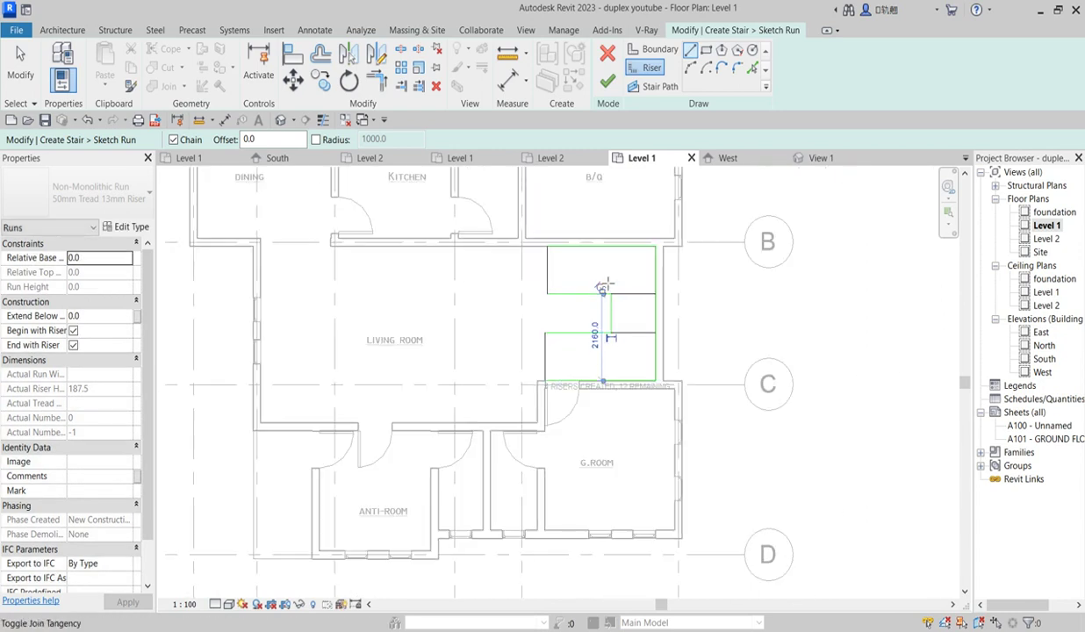
{"action": "right_click", "coordinate": [603, 279]}
{"action": "left_click", "coordinate": [639, 283]}
{"action": "right_click", "coordinate": [604, 276]}
{"action": "left_click", "coordinate": [642, 279]}
{"action": "left_click", "coordinate": [323, 56]}
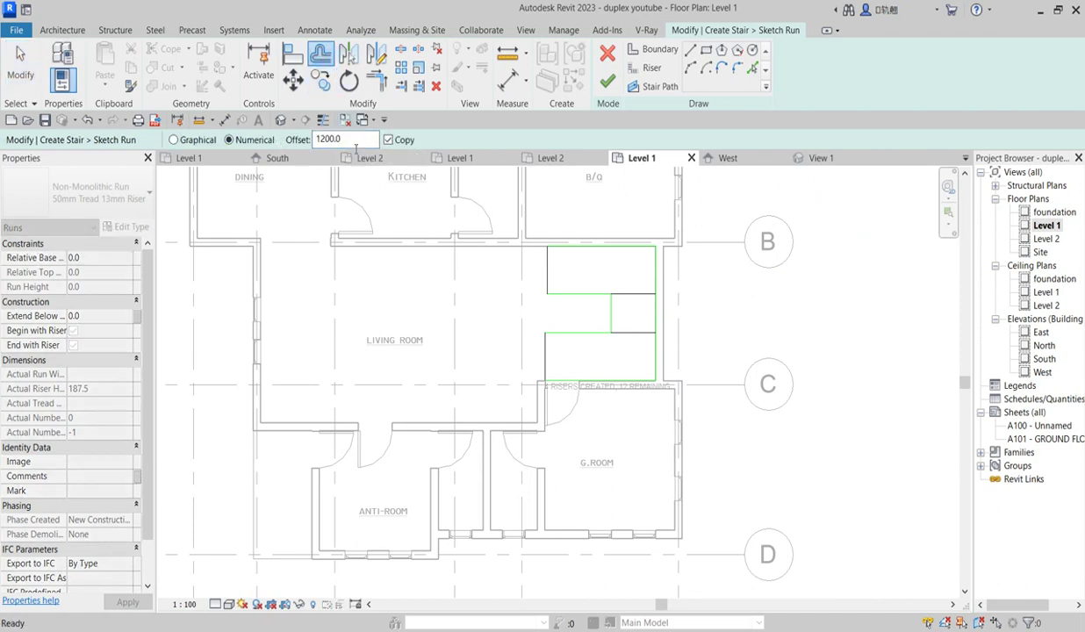
Step: Set the offset distance to 300 mm and copy five risers along the top run
{"action": "double_click", "coordinate": [334, 139]}
{"action": "type", "text": "300"}
{"action": "key", "text": "Return"}
{"action": "scroll", "coordinate": [554, 275], "scroll_direction": "up", "scroll_amount": 1}
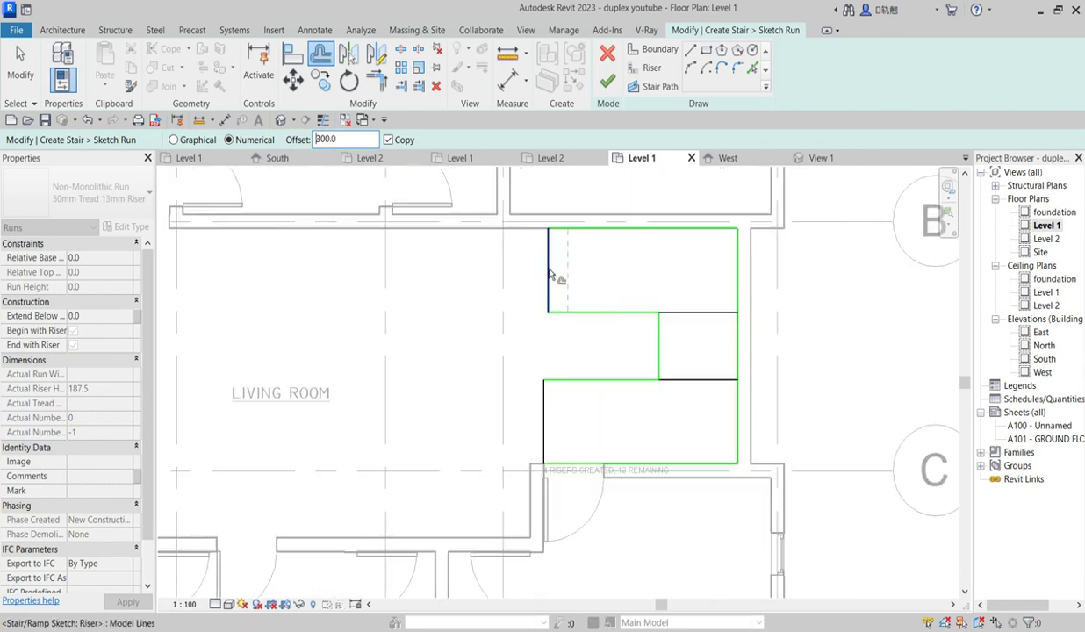
{"action": "scroll", "coordinate": [550, 275], "scroll_direction": "up", "scroll_amount": 1}
{"action": "left_click", "coordinate": [550, 271]}
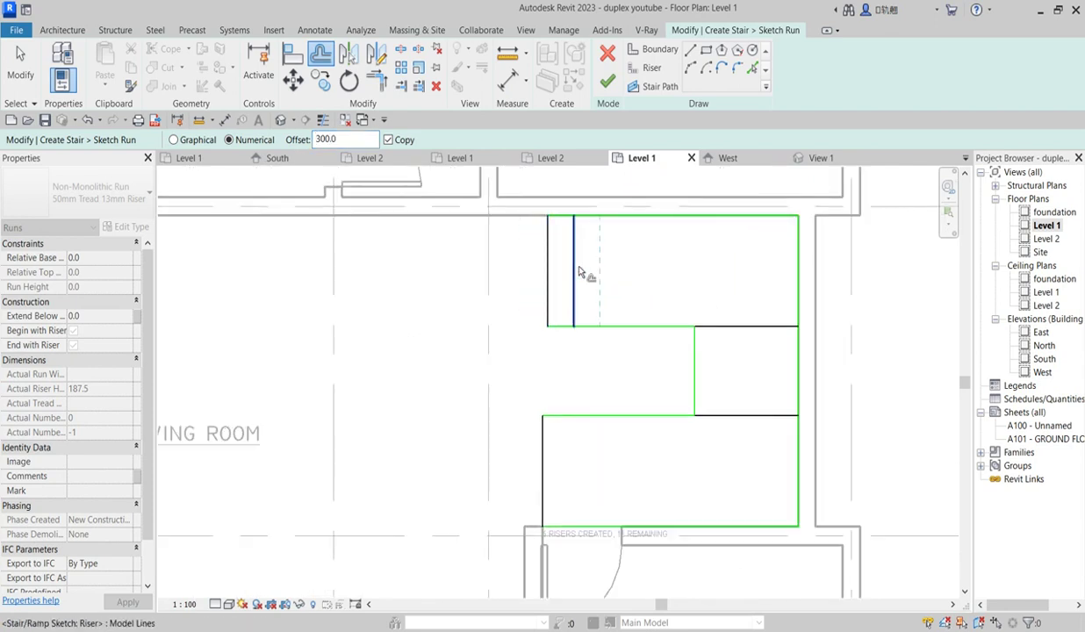
{"action": "left_click", "coordinate": [578, 268]}
{"action": "left_click", "coordinate": [601, 274]}
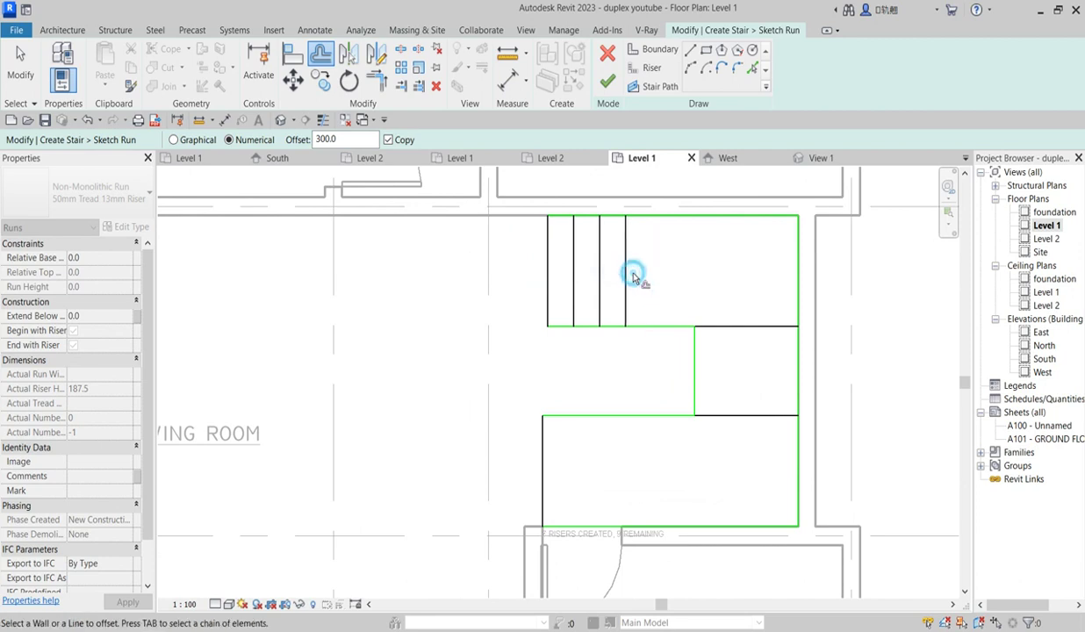
{"action": "left_click", "coordinate": [634, 278]}
{"action": "left_click", "coordinate": [653, 283]}
{"action": "scroll", "coordinate": [686, 357], "scroll_direction": "down", "scroll_amount": 2}
{"action": "scroll", "coordinate": [635, 411], "scroll_direction": "up", "scroll_amount": 2}
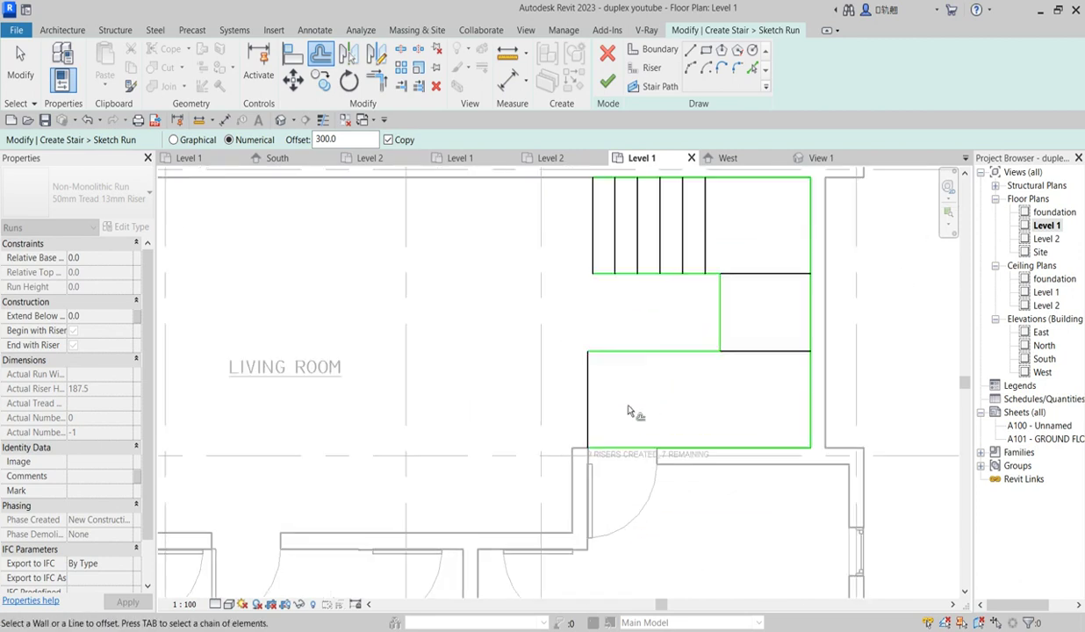
Step: Copy five risers along the bottom run and two more near the landing, reaching 16 risers
{"action": "left_click", "coordinate": [583, 405]}
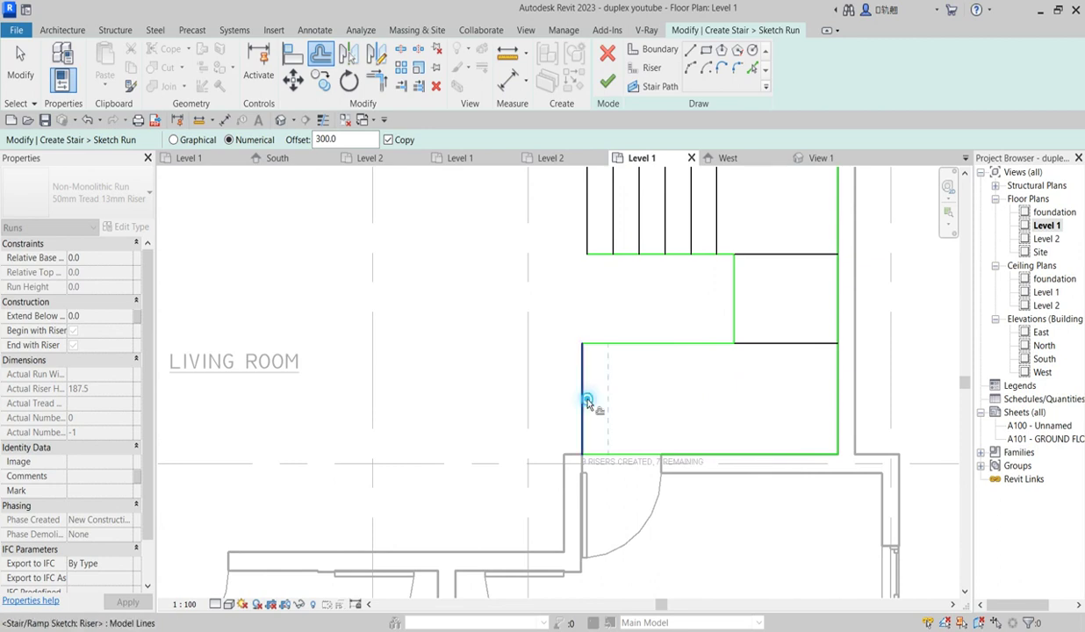
{"action": "left_click", "coordinate": [610, 397]}
{"action": "left_click", "coordinate": [636, 400]}
{"action": "left_click", "coordinate": [662, 397]}
{"action": "left_click", "coordinate": [688, 397]}
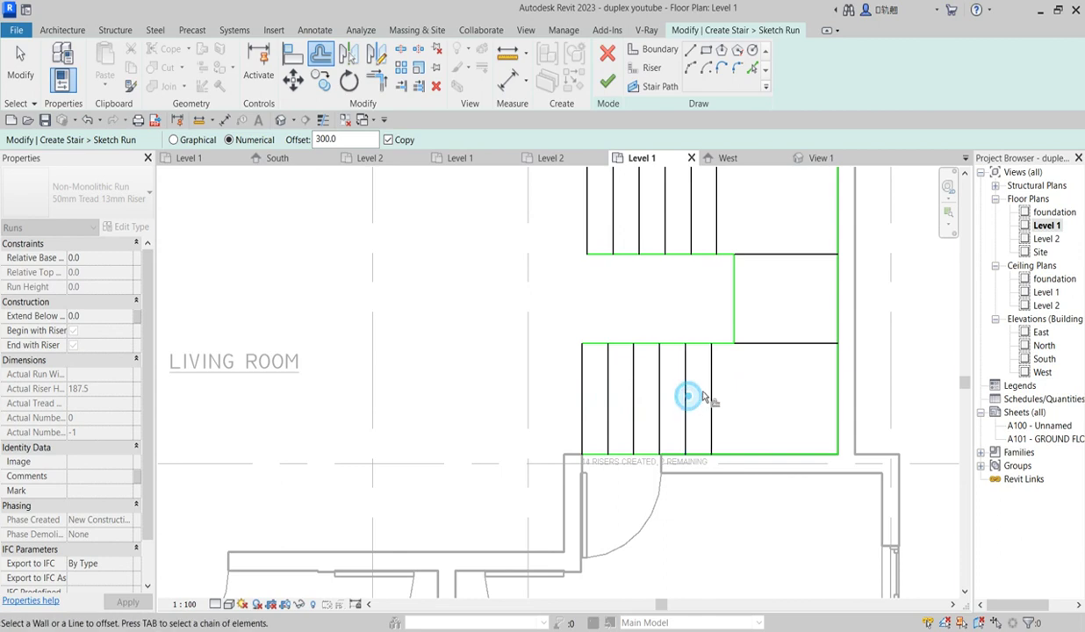
{"action": "left_click", "coordinate": [773, 342]}
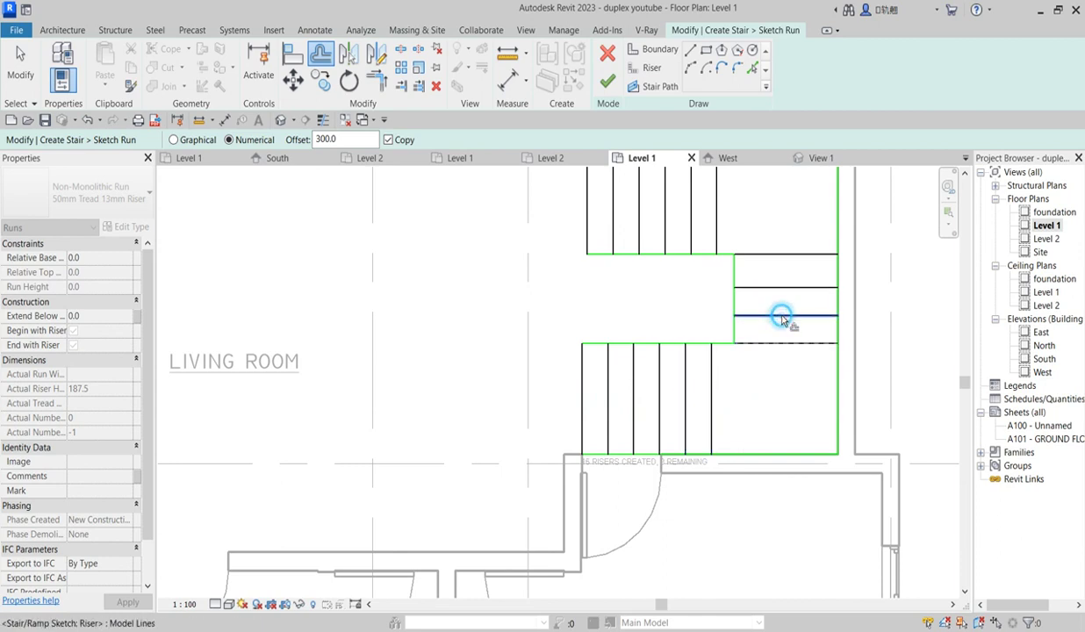
{"action": "left_click", "coordinate": [781, 319]}
{"action": "scroll", "coordinate": [739, 375], "scroll_direction": "down", "scroll_amount": 3}
{"action": "scroll", "coordinate": [727, 404], "scroll_direction": "up", "scroll_amount": 5}
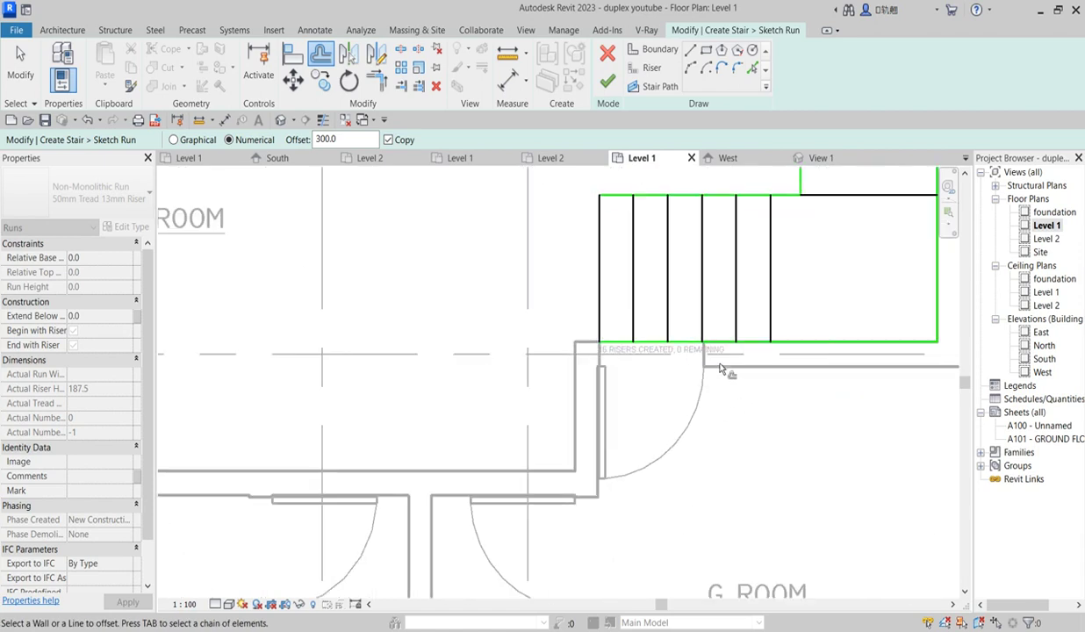
{"action": "scroll", "coordinate": [720, 367], "scroll_direction": "up", "scroll_amount": 2}
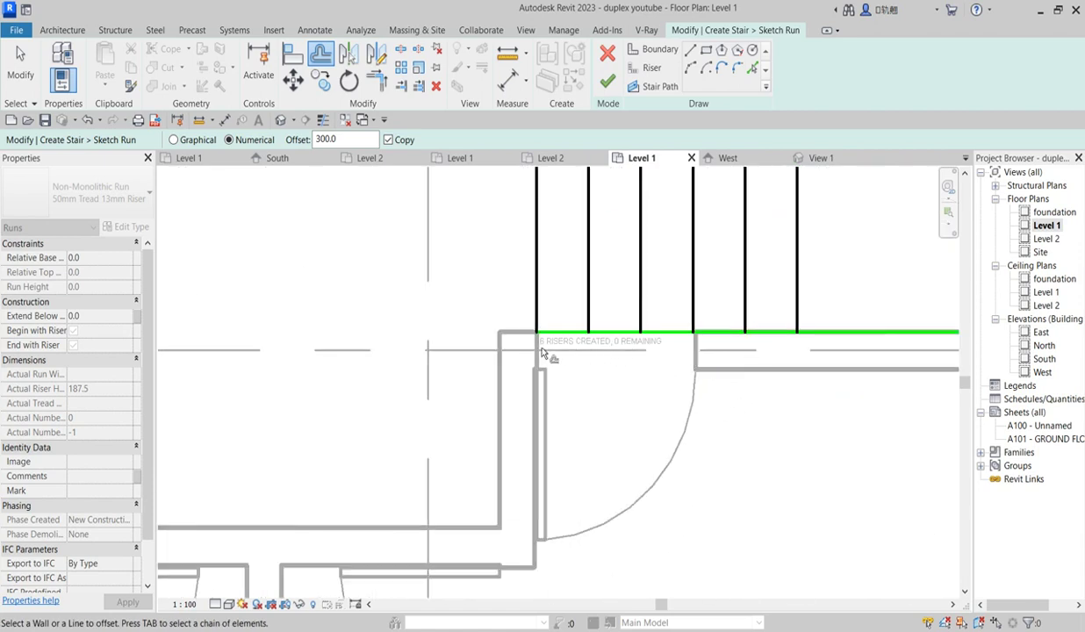
{"action": "scroll", "coordinate": [625, 358], "scroll_direction": "down", "scroll_amount": 3}
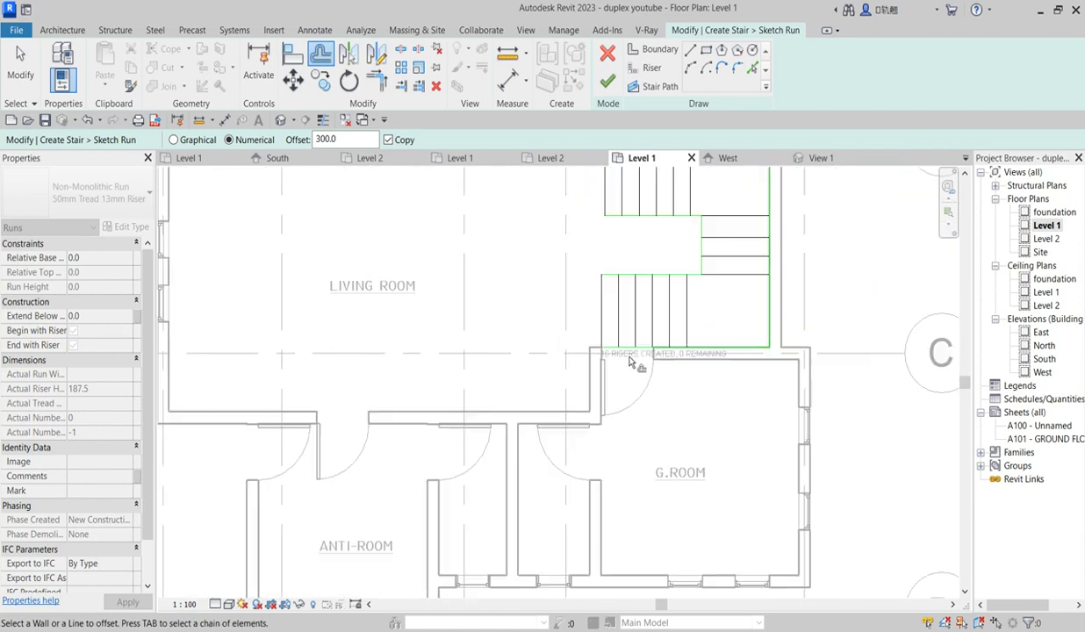
{"action": "scroll", "coordinate": [629, 362], "scroll_direction": "down", "scroll_amount": 3}
Step: Window-select the runs' riser lines and move them slightly to the right
{"action": "right_click", "coordinate": [575, 283]}
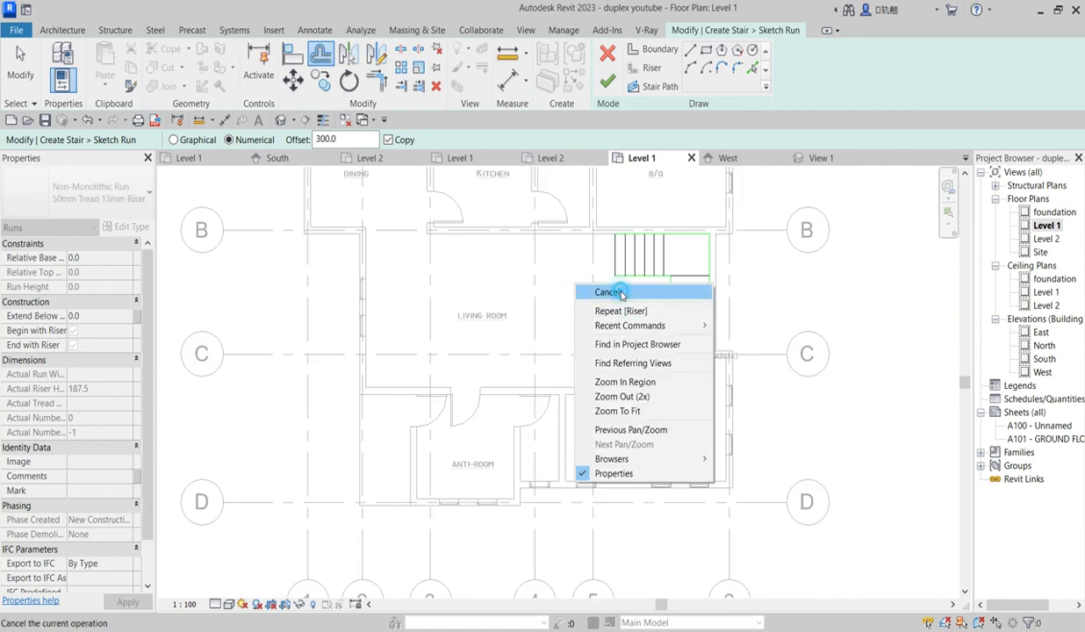
{"action": "left_click", "coordinate": [619, 294]}
{"action": "right_click", "coordinate": [606, 285]}
{"action": "left_click", "coordinate": [655, 296]}
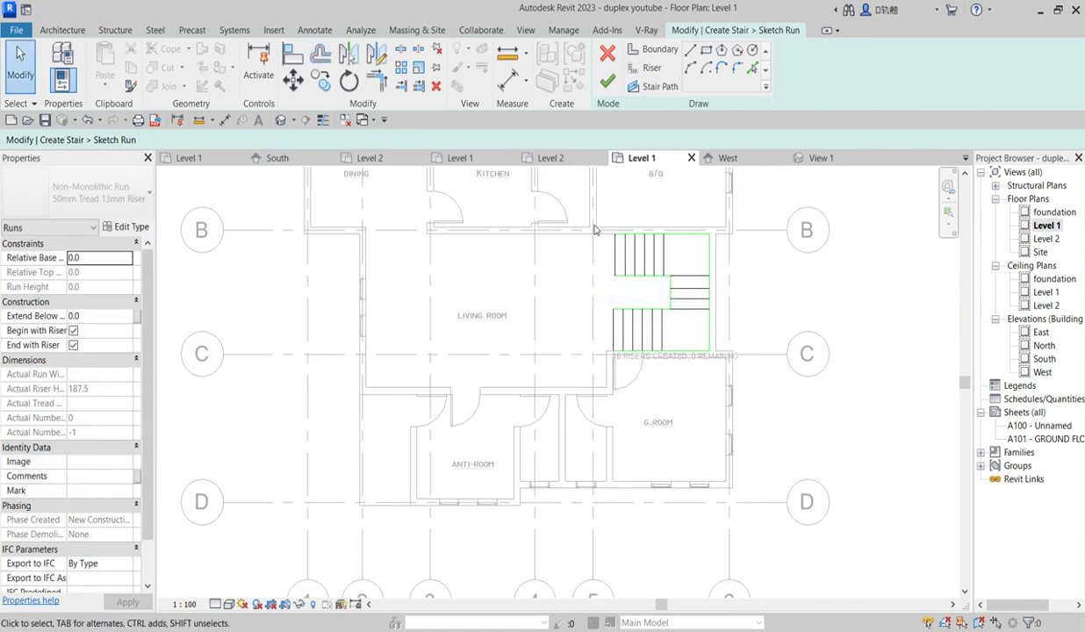
{"action": "left_click_drag", "start_coordinate": [602, 209], "coordinate": [666, 391]}
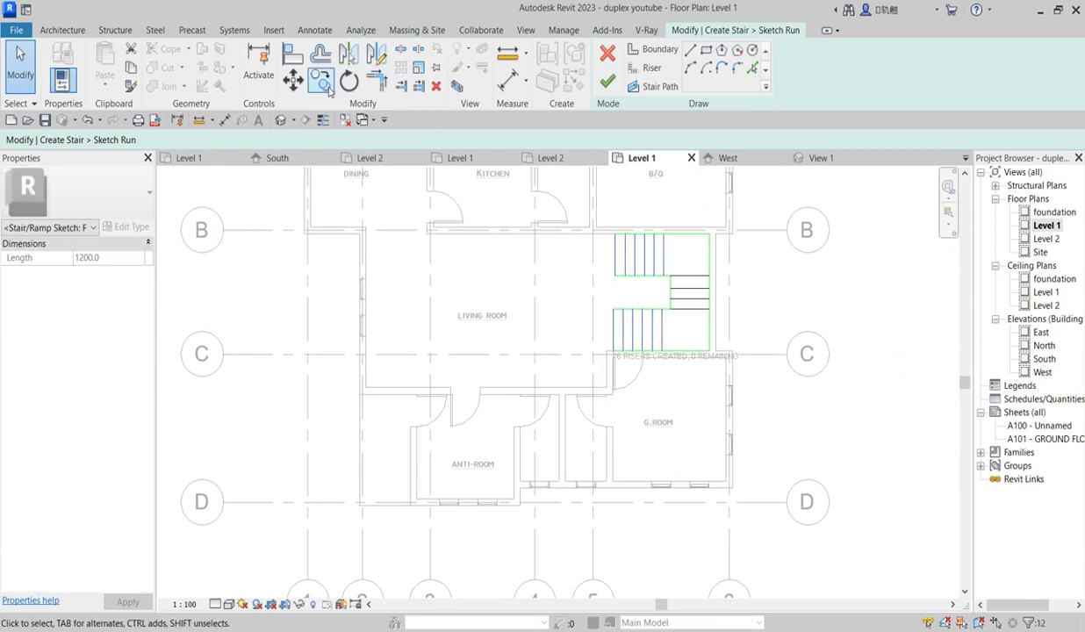
{"action": "left_click", "coordinate": [293, 80]}
{"action": "scroll", "coordinate": [654, 286], "scroll_direction": "up", "scroll_amount": 5}
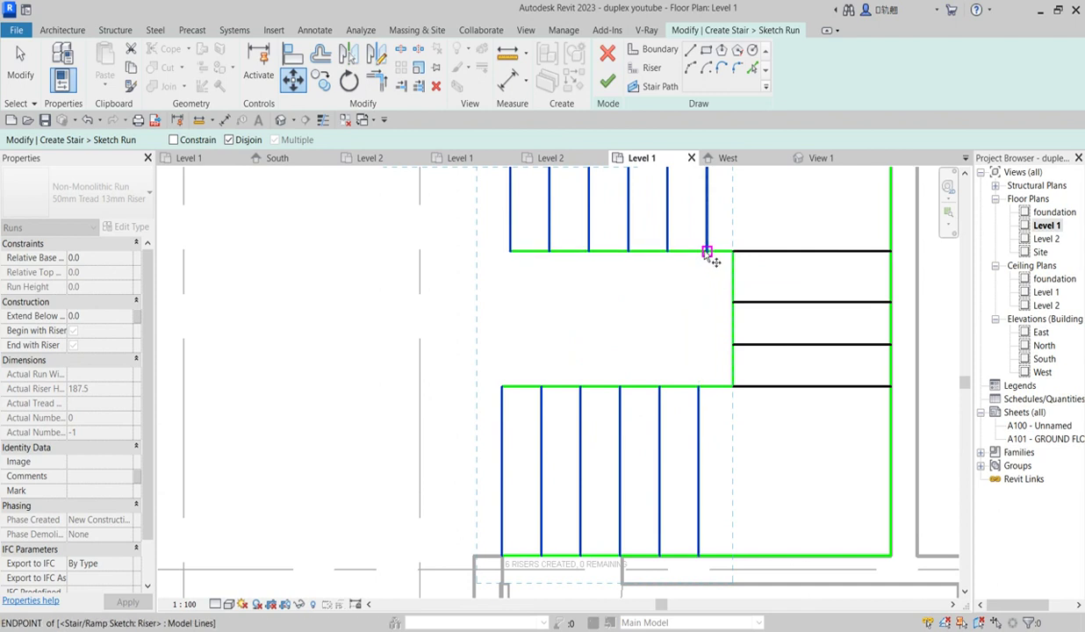
{"action": "left_click", "coordinate": [707, 253]}
{"action": "left_click", "coordinate": [733, 252]}
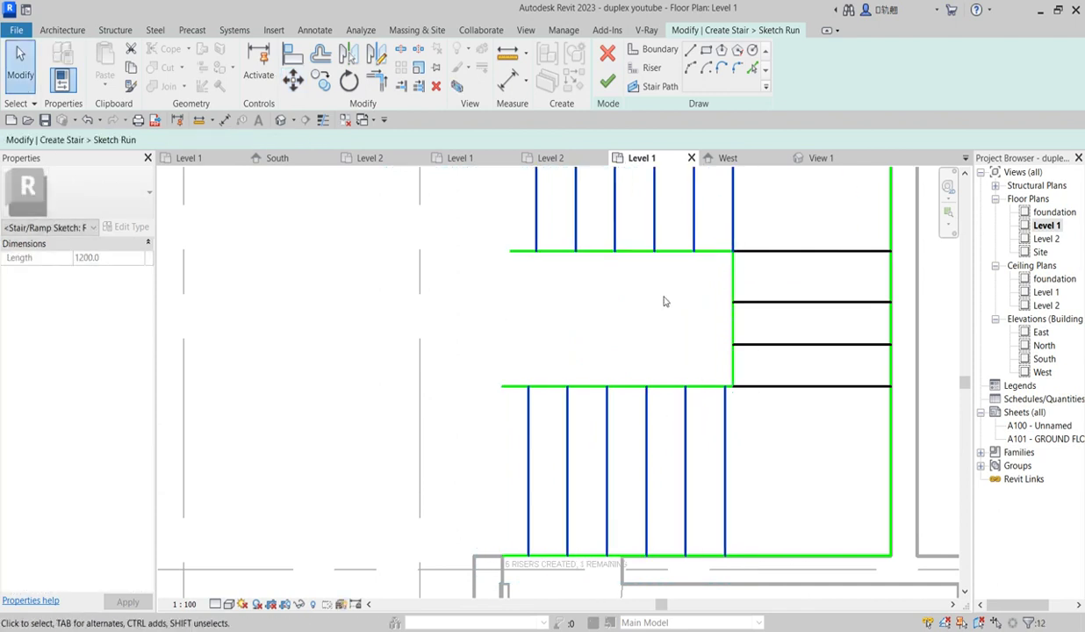
{"action": "left_click", "coordinate": [663, 298]}
{"action": "scroll", "coordinate": [625, 310], "scroll_direction": "down", "scroll_amount": 3}
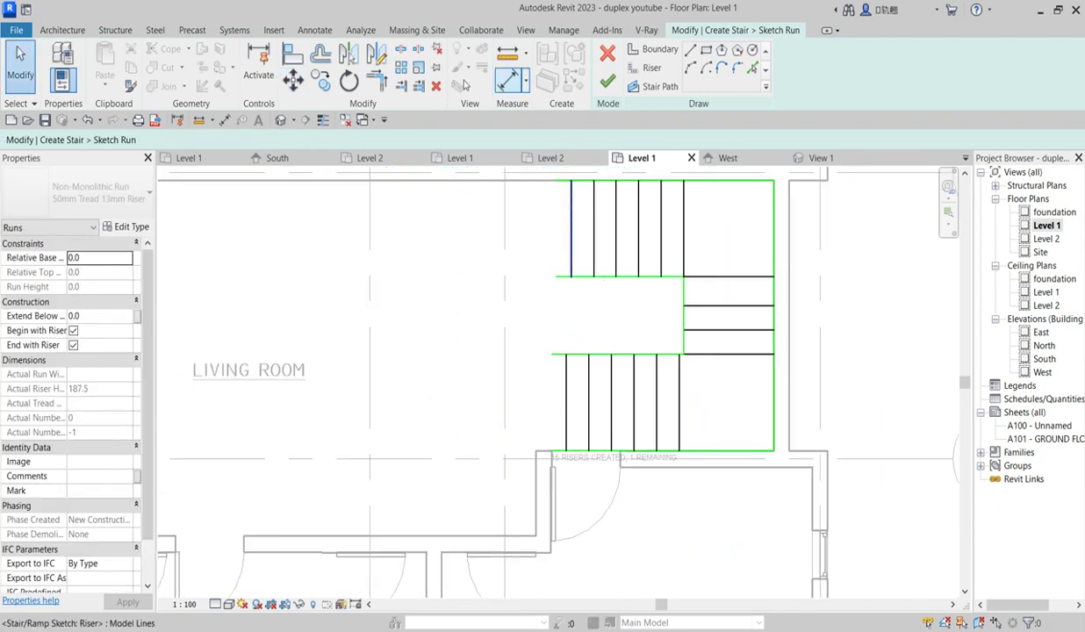
Step: Trim the upper run's boundary lines to corners, backing out of the resulting join error
{"action": "left_click", "coordinate": [419, 85]}
{"action": "left_click", "coordinate": [571, 225]}
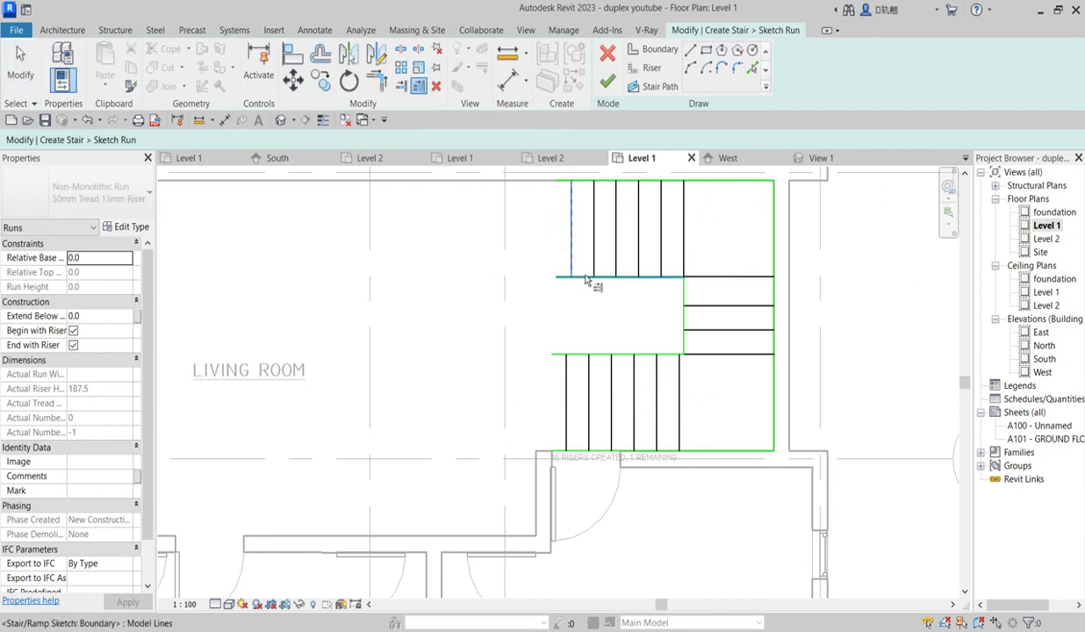
{"action": "left_click", "coordinate": [587, 279]}
{"action": "left_click", "coordinate": [579, 194]}
{"action": "left_click", "coordinate": [574, 180]}
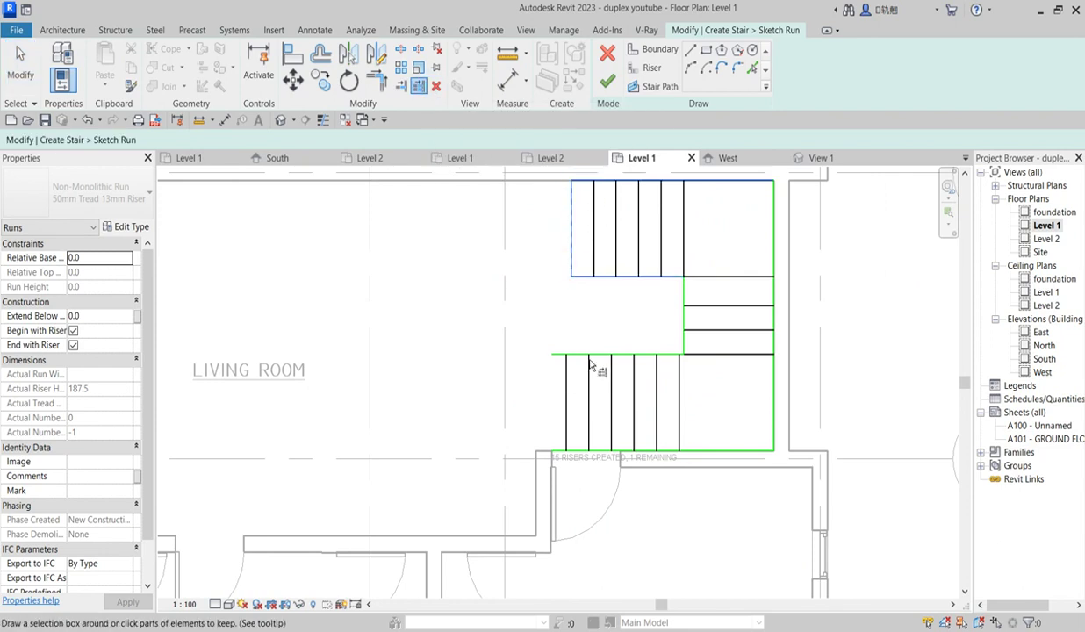
{"action": "left_click", "coordinate": [583, 358]}
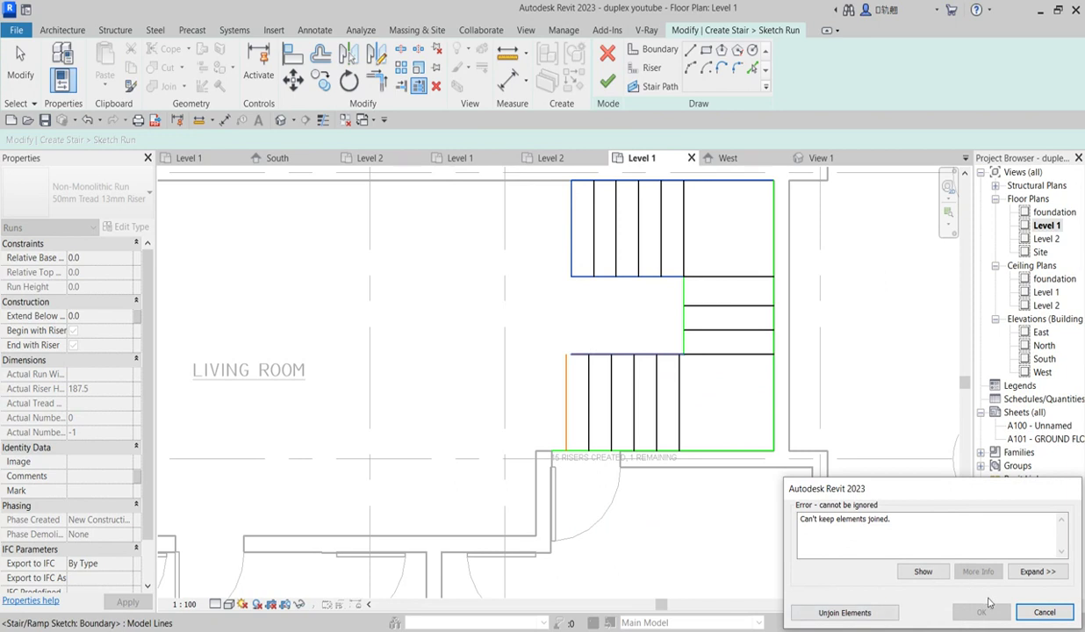
{"action": "left_click", "coordinate": [1045, 612]}
{"action": "scroll", "coordinate": [575, 382], "scroll_direction": "up", "scroll_amount": 3}
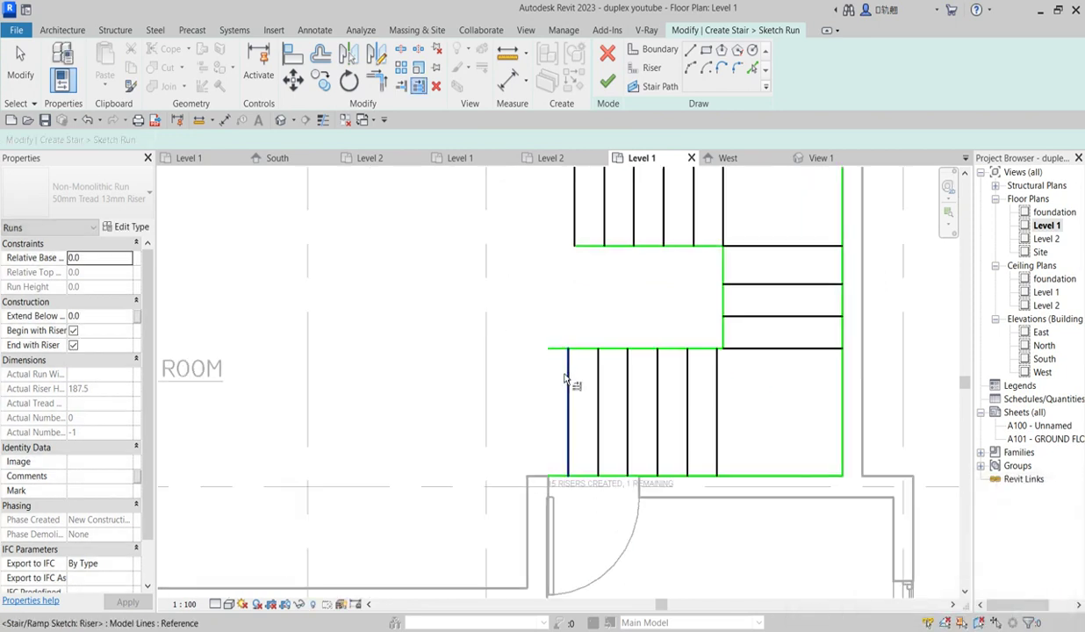
{"action": "scroll", "coordinate": [575, 369], "scroll_direction": "down", "scroll_amount": 2}
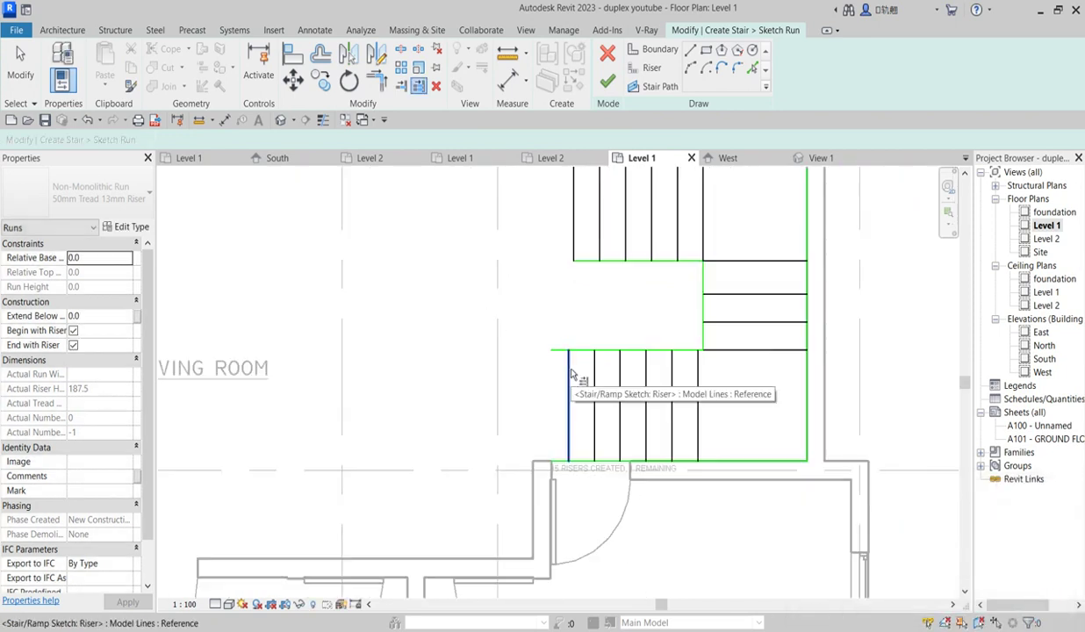
Step: Exit trimming, select a lower-run riser, and undo the recent sketch changes with Ctrl+Z
{"action": "right_click", "coordinate": [562, 319]}
{"action": "left_click", "coordinate": [573, 323]}
{"action": "right_click", "coordinate": [574, 318]}
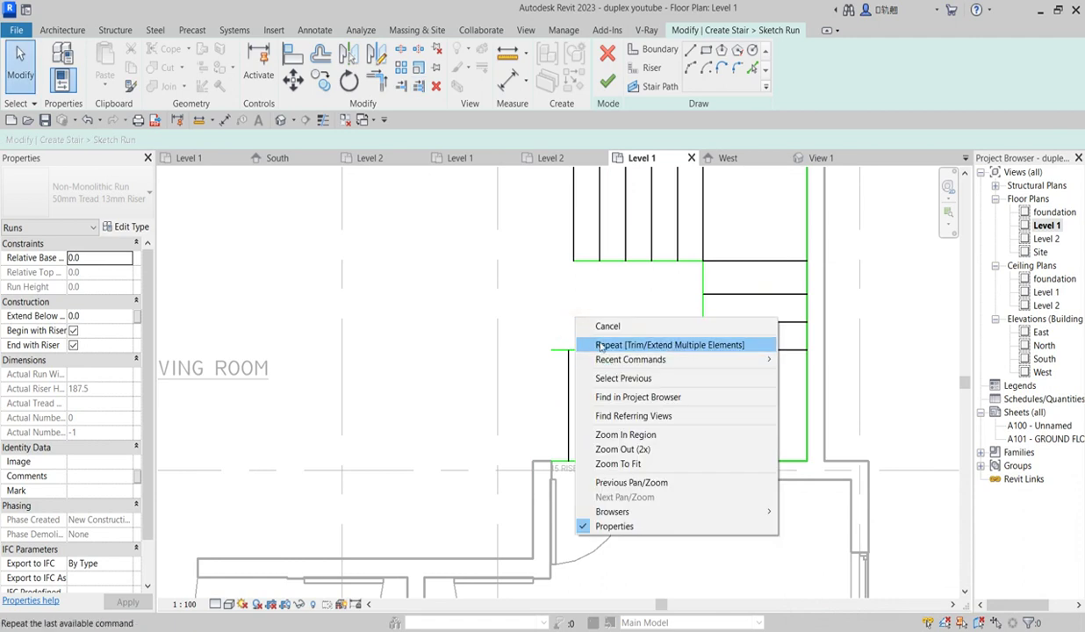
{"action": "left_click", "coordinate": [577, 324]}
{"action": "left_click", "coordinate": [569, 386]}
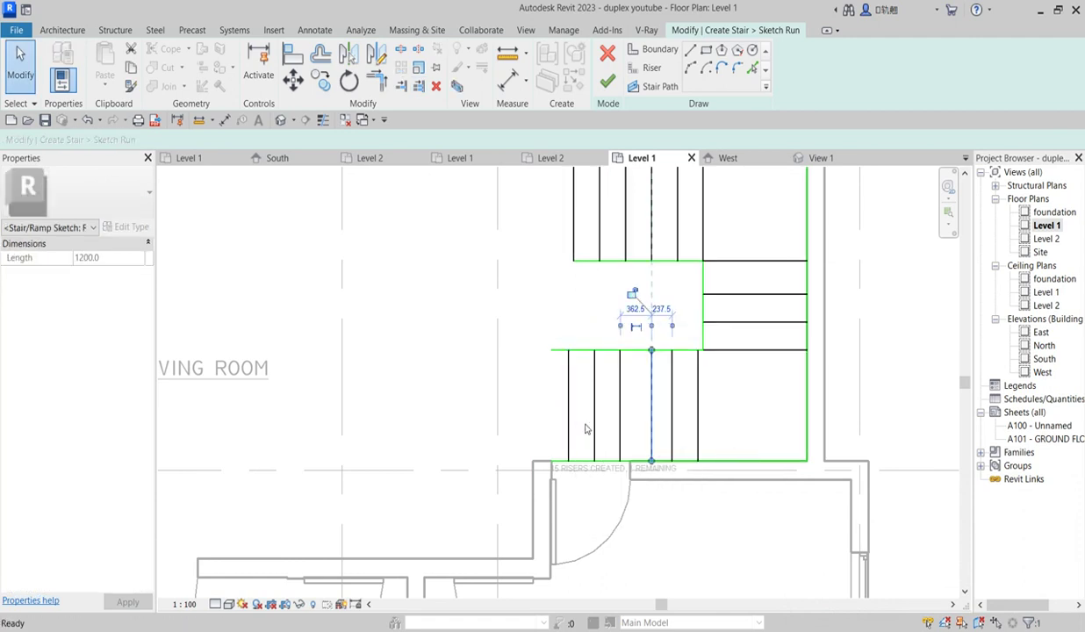
{"action": "key", "text": "ctrl+z"}
{"action": "key", "text": "ctrl+z"}
Step: Move the lower run's risers so the last riser meets the boundary corner
{"action": "scroll", "coordinate": [553, 394], "scroll_direction": "up", "scroll_amount": 2}
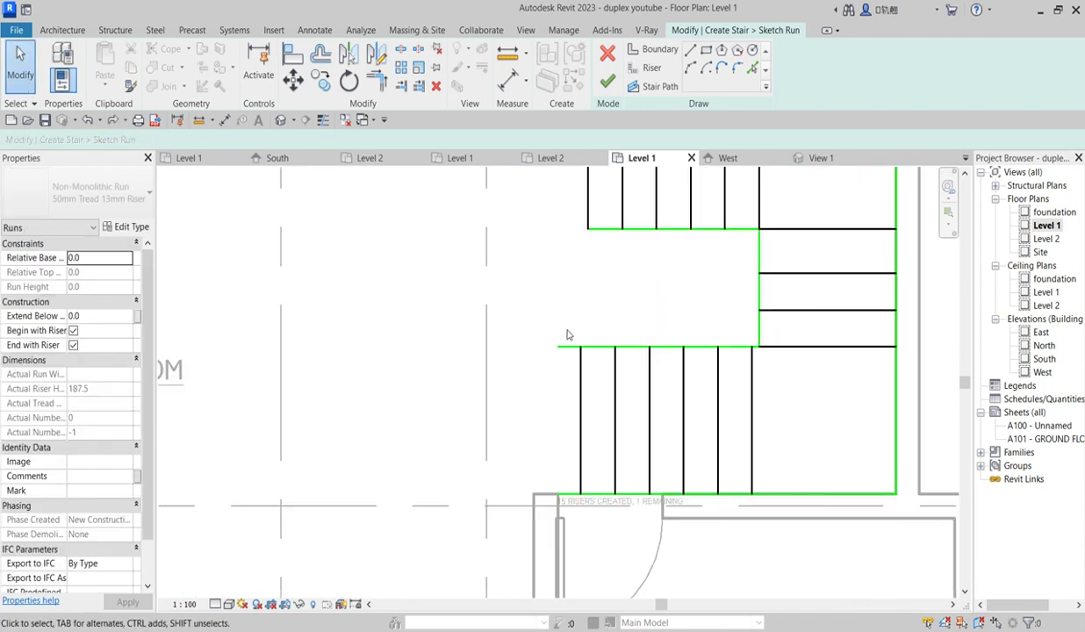
{"action": "mouse_move", "coordinate": [566, 330]}
{"action": "left_mouse_down"}
{"action": "mouse_move", "coordinate": [698, 531]}
{"action": "mouse_move", "coordinate": [759, 542]}
{"action": "left_mouse_up"}
{"action": "left_click", "coordinate": [293, 80]}
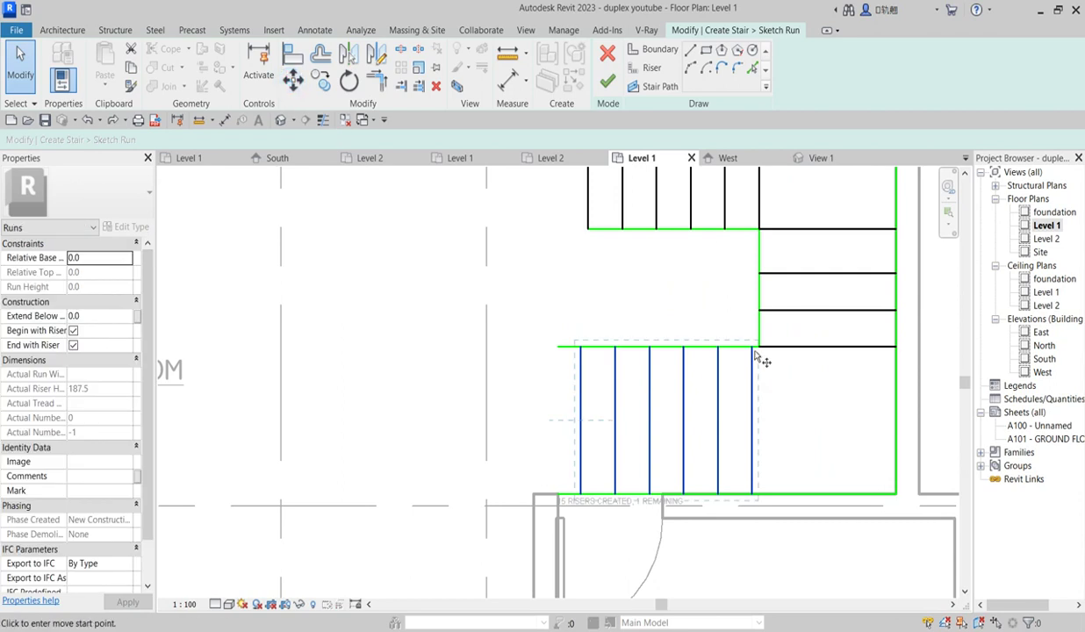
{"action": "scroll", "coordinate": [751, 349], "scroll_direction": "up", "scroll_amount": 4}
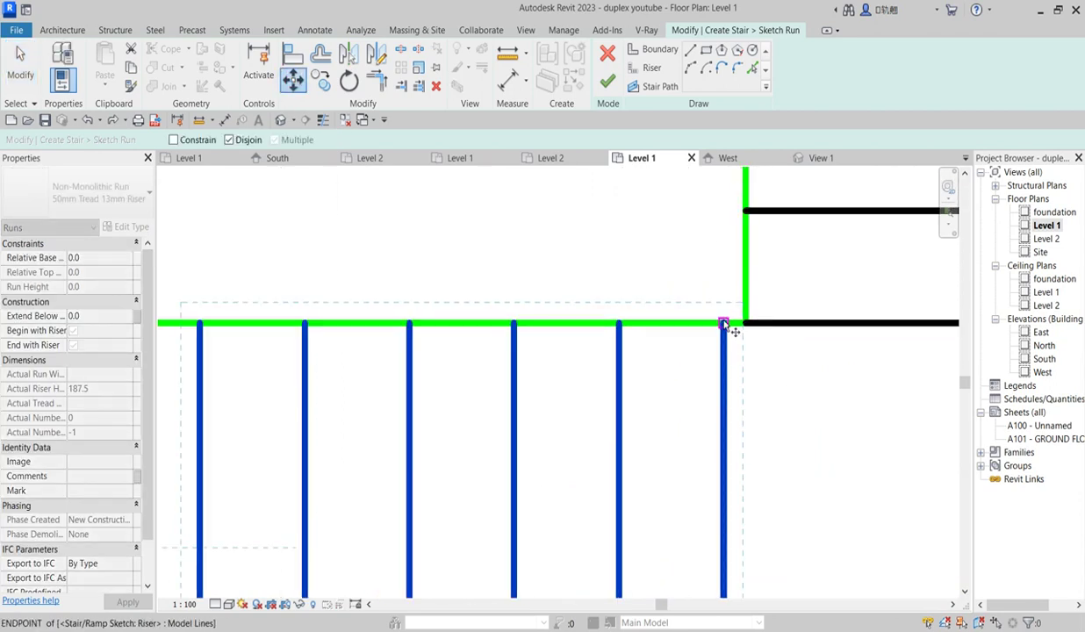
{"action": "left_click", "coordinate": [726, 323]}
{"action": "left_click", "coordinate": [745, 323]}
{"action": "scroll", "coordinate": [746, 325], "scroll_direction": "down", "scroll_amount": 5}
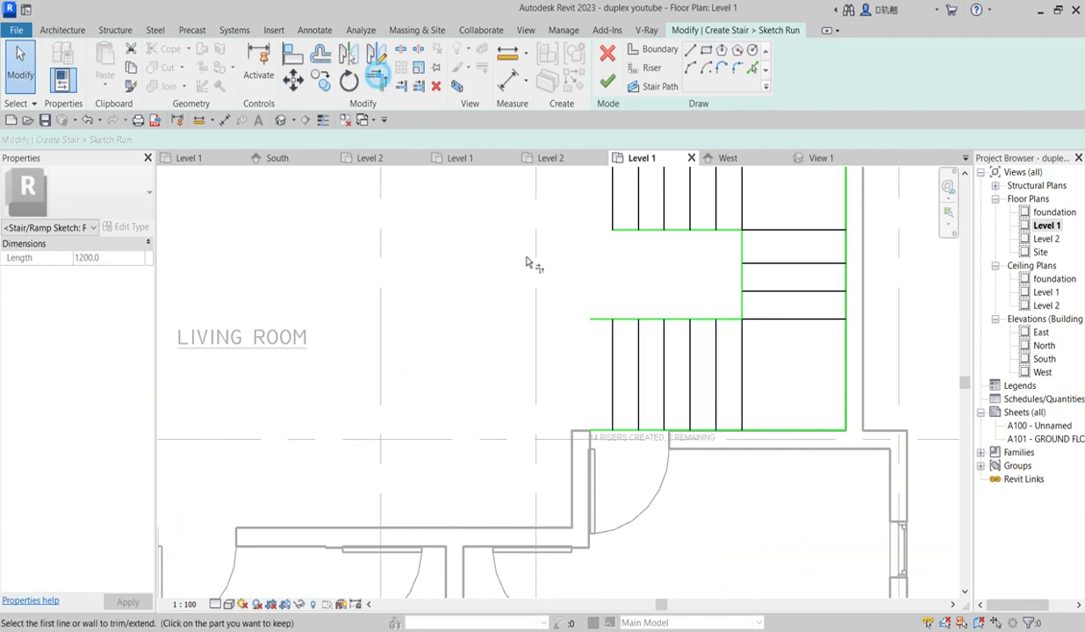
Step: Trim/Extend to Corner the lower run's boundary lines, removing the left stub, then cancel
{"action": "left_click", "coordinate": [376, 77]}
{"action": "left_click", "coordinate": [613, 334]}
{"action": "left_click", "coordinate": [623, 318]}
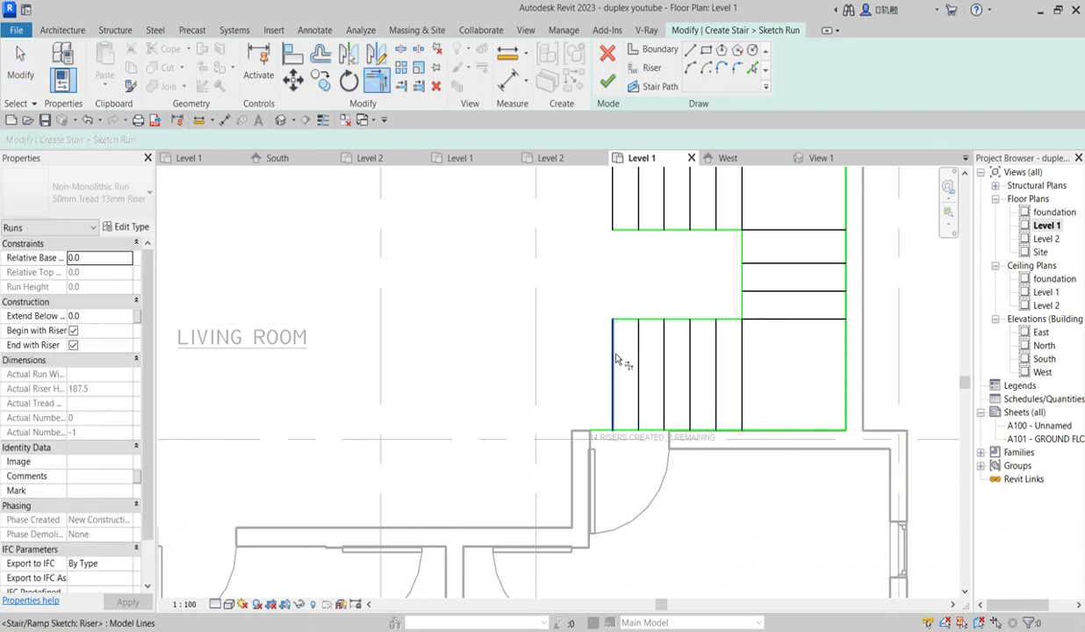
{"action": "left_click", "coordinate": [606, 344]}
{"action": "left_click", "coordinate": [619, 430]}
{"action": "scroll", "coordinate": [702, 443], "scroll_direction": "up", "scroll_amount": 3}
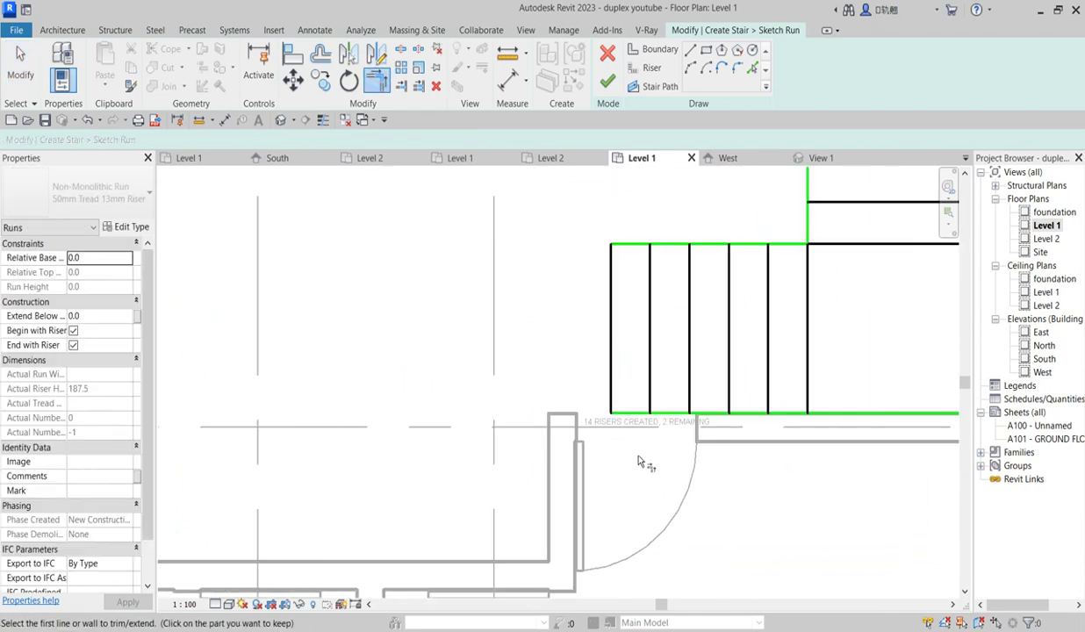
{"action": "scroll", "coordinate": [756, 428], "scroll_direction": "down", "scroll_amount": 4}
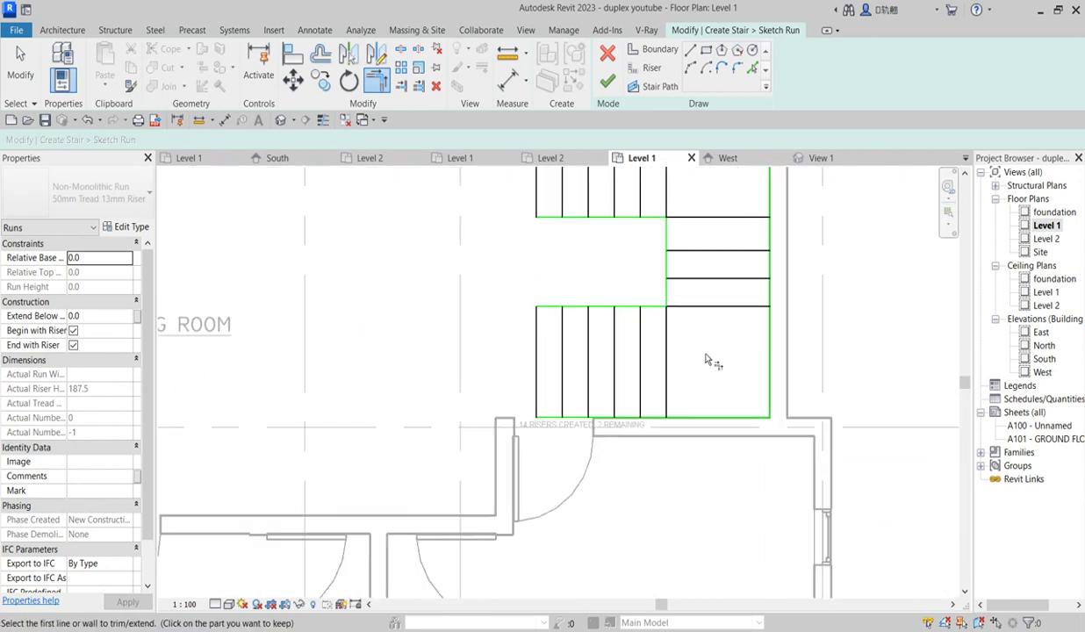
{"action": "scroll", "coordinate": [693, 360], "scroll_direction": "up", "scroll_amount": 2}
{"action": "right_click", "coordinate": [693, 327]}
{"action": "left_click", "coordinate": [720, 332]}
{"action": "scroll", "coordinate": [479, 416], "scroll_direction": "down", "scroll_amount": 3}
{"action": "scroll", "coordinate": [478, 416], "scroll_direction": "up", "scroll_amount": 2}
{"action": "scroll", "coordinate": [539, 353], "scroll_direction": "down", "scroll_amount": 3}
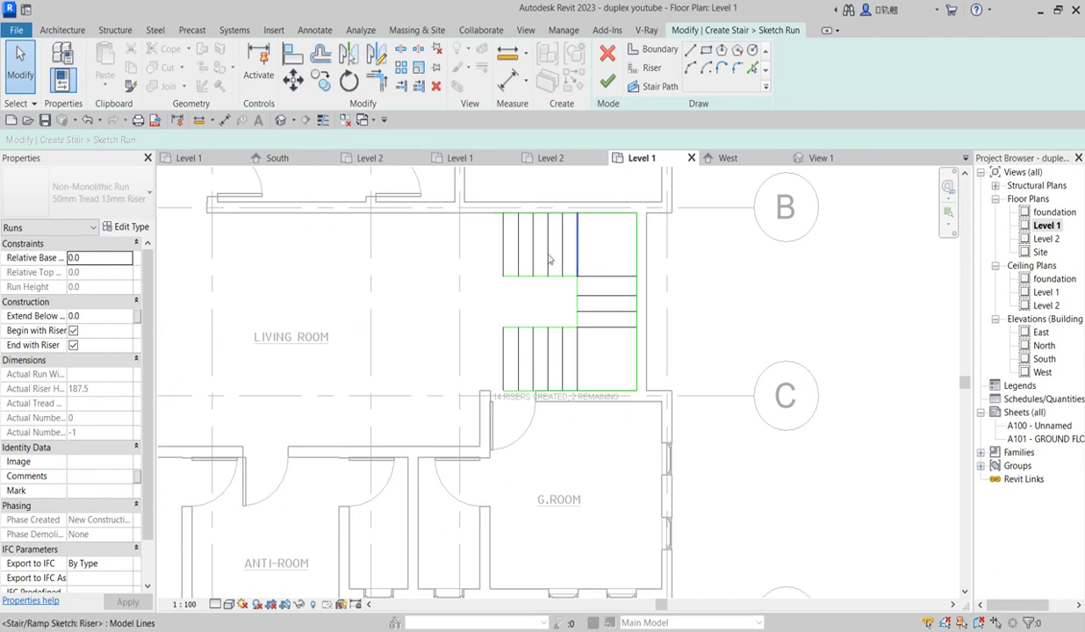
Step: Offset-copy a line 300 mm from the lower run's end, then select its left boundary line
{"action": "left_click", "coordinate": [322, 54]}
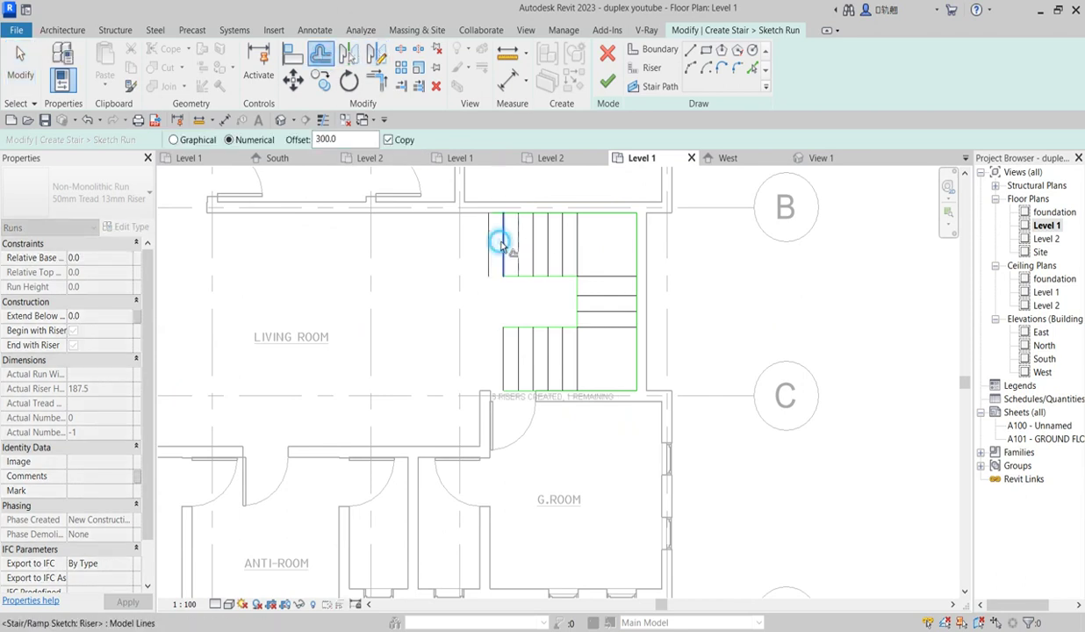
{"action": "left_click", "coordinate": [502, 350]}
{"action": "scroll", "coordinate": [518, 406], "scroll_direction": "up", "scroll_amount": 3}
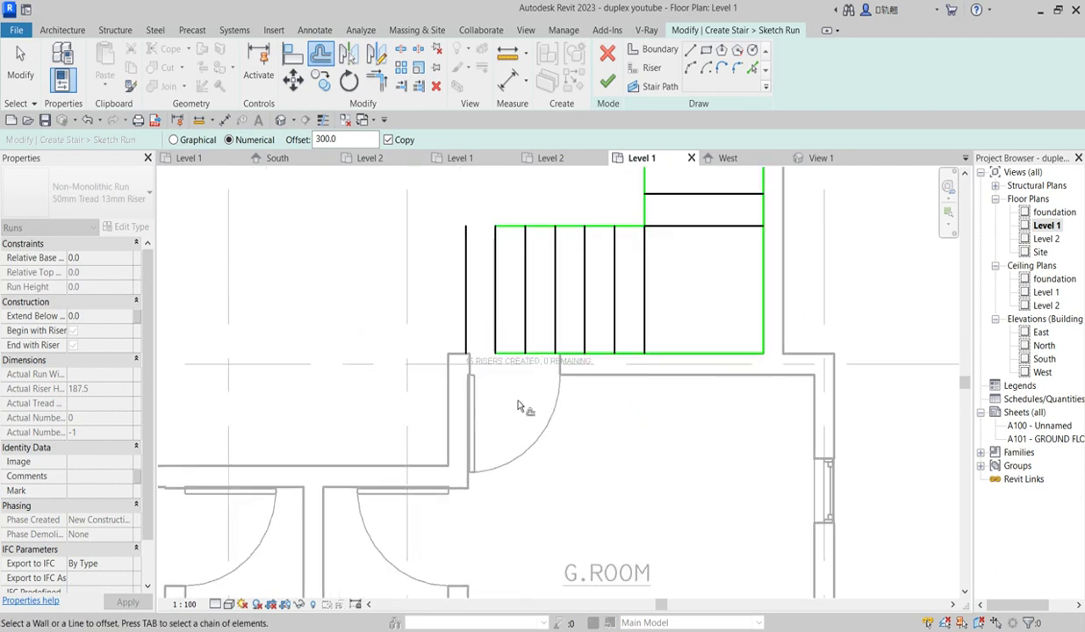
{"action": "scroll", "coordinate": [513, 350], "scroll_direction": "down", "scroll_amount": 3}
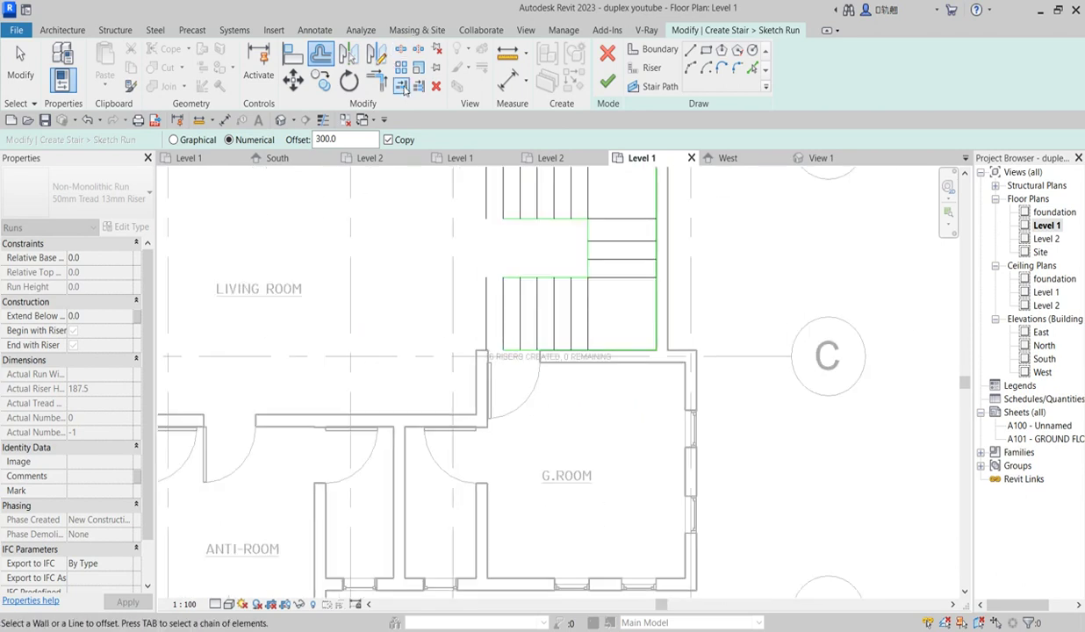
{"action": "key", "text": "Escape"}
{"action": "left_click", "coordinate": [488, 289]}
Step: With TR, trim the lower run's bottom-left corner and join the upper run's left and top boundaries
{"action": "key", "text": "t"}
{"action": "key", "text": "r"}
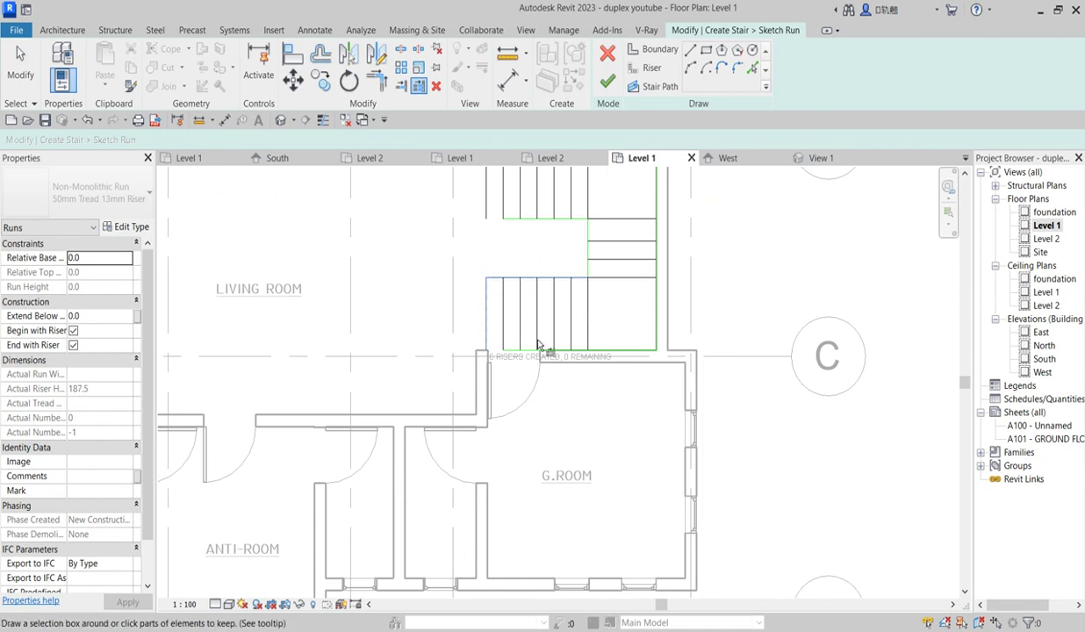
{"action": "left_click", "coordinate": [482, 353]}
{"action": "scroll", "coordinate": [482, 352], "scroll_direction": "down", "scroll_amount": 2}
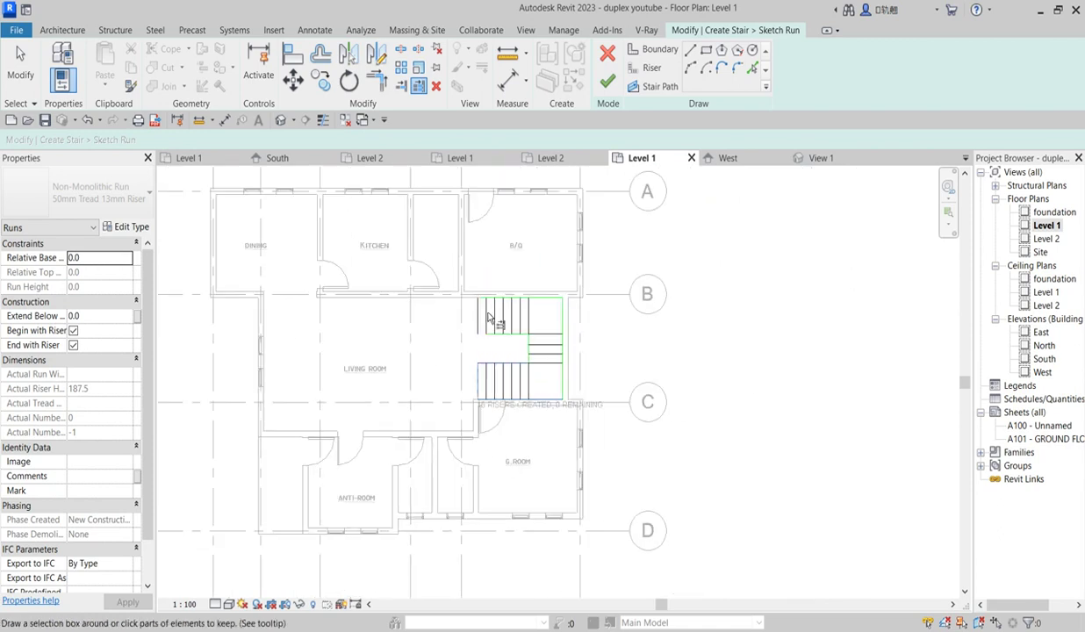
{"action": "scroll", "coordinate": [474, 318], "scroll_direction": "up", "scroll_amount": 5}
{"action": "left_click", "coordinate": [438, 293]}
{"action": "left_click", "coordinate": [463, 297]}
{"action": "left_click", "coordinate": [487, 263]}
Step: Close the left boundary's corner with the lower boundary line, then cancel out of Trim
{"action": "left_click", "coordinate": [462, 332]}
{"action": "left_click", "coordinate": [518, 401]}
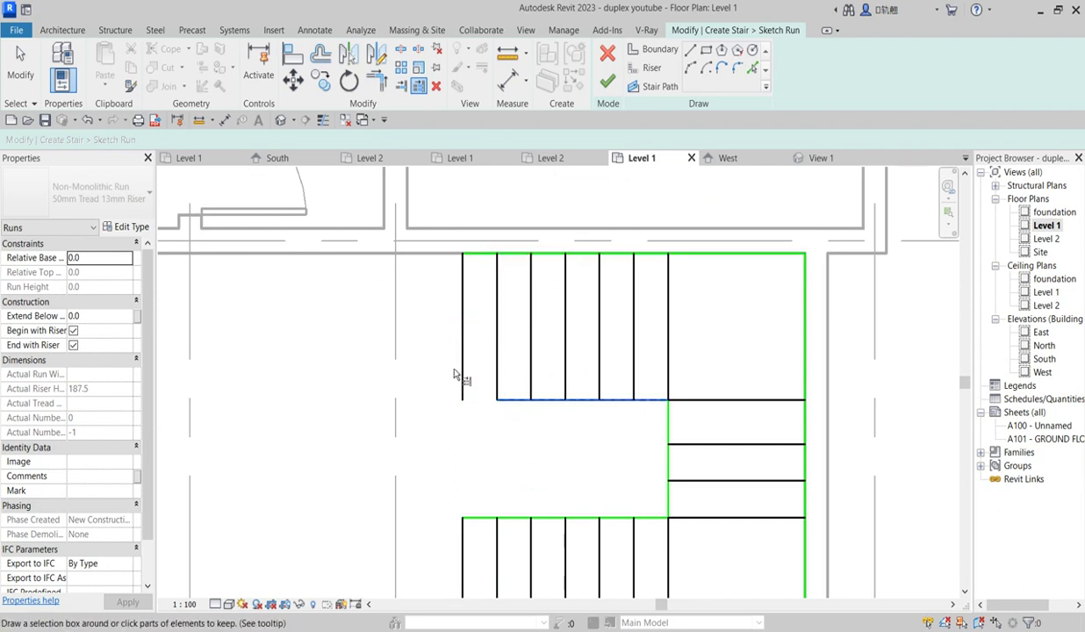
{"action": "left_click", "coordinate": [467, 380]}
{"action": "left_click", "coordinate": [518, 401]}
{"action": "scroll", "coordinate": [515, 402], "scroll_direction": "down", "scroll_amount": 3}
{"action": "scroll", "coordinate": [563, 413], "scroll_direction": "up", "scroll_amount": 5}
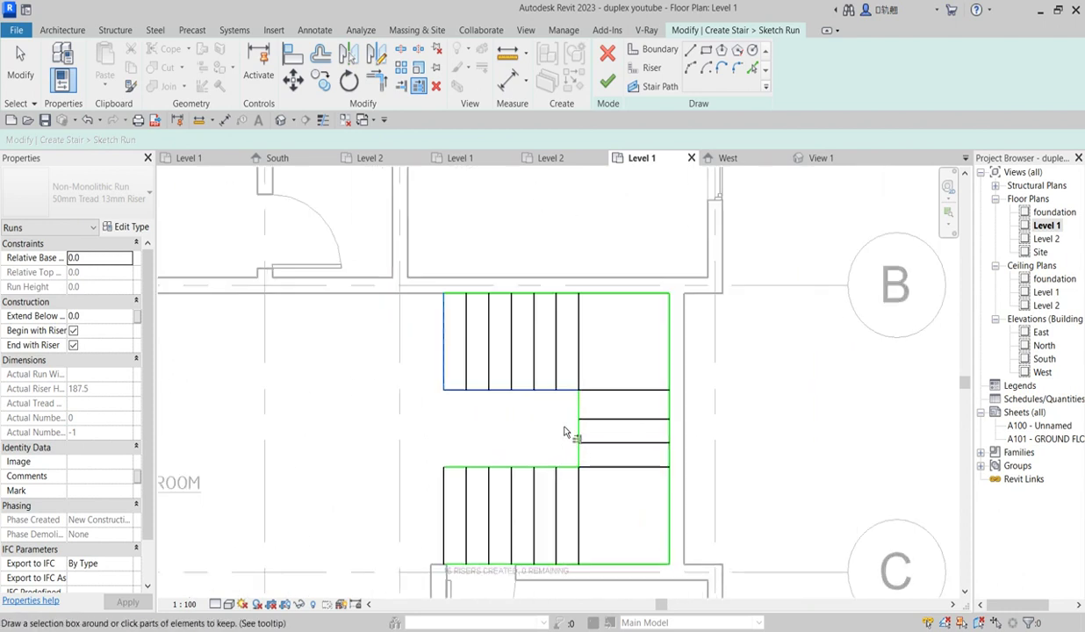
{"action": "right_click", "coordinate": [504, 430]}
{"action": "left_click", "coordinate": [537, 436]}
{"action": "right_click", "coordinate": [503, 213]}
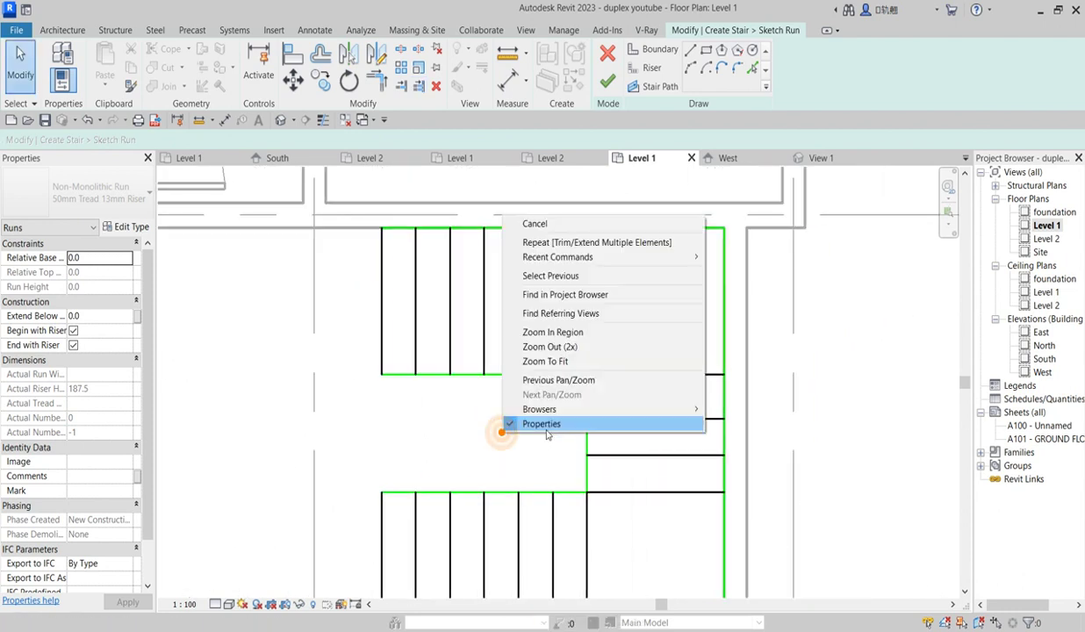
{"action": "left_click", "coordinate": [542, 223]}
{"action": "scroll", "coordinate": [511, 357], "scroll_direction": "down", "scroll_amount": 3}
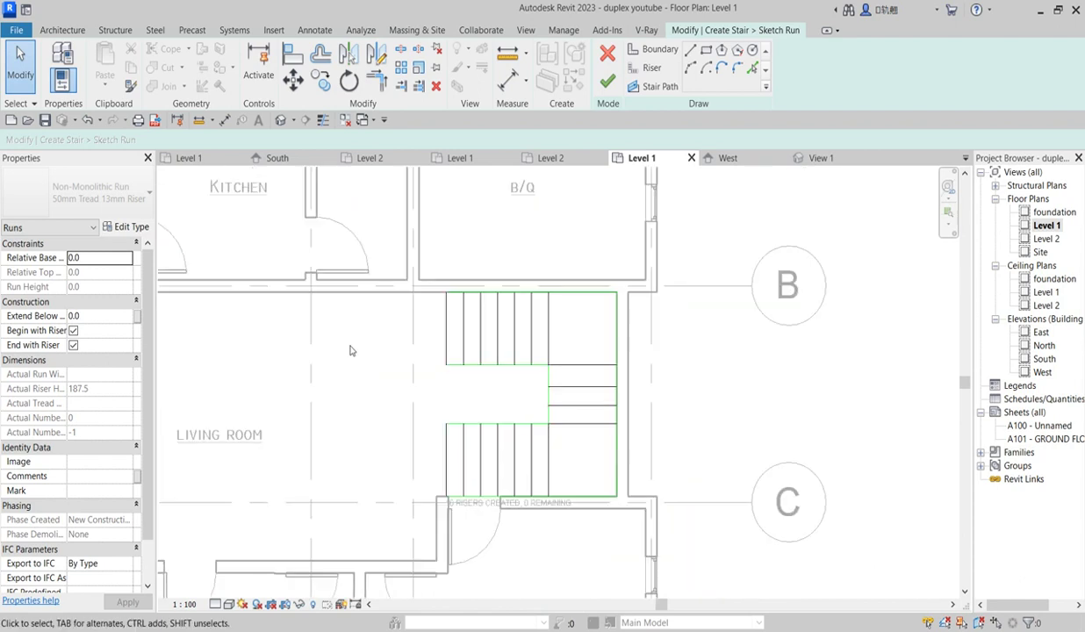
Step: Sketch a three-segment U-shaped stair path through lower run, landing and upper run, then Finish Edit Mode
{"action": "left_click", "coordinate": [660, 87]}
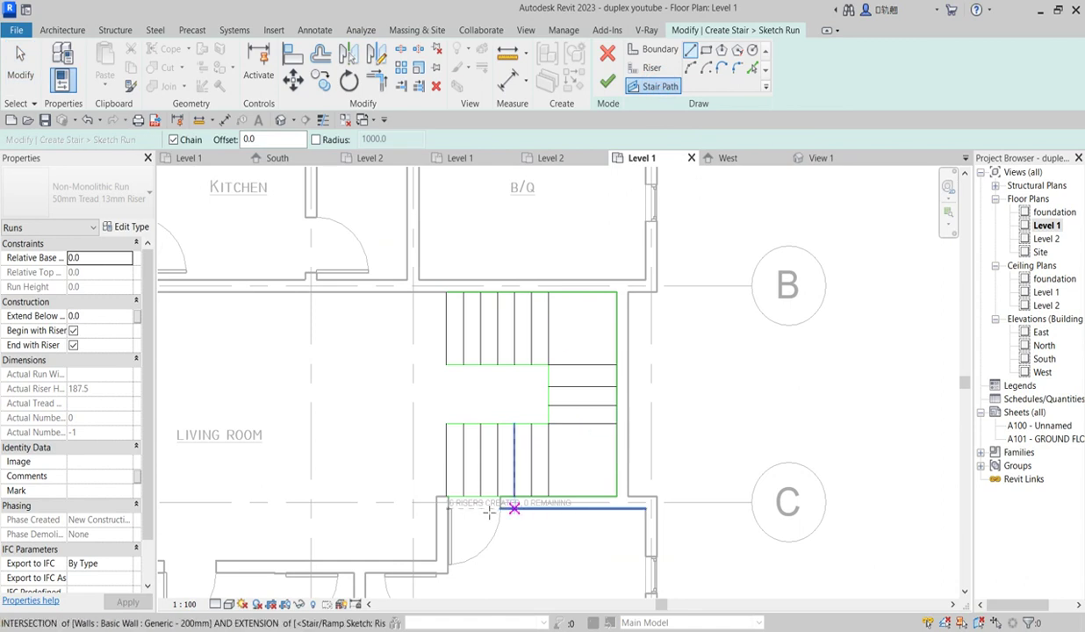
{"action": "scroll", "coordinate": [434, 462], "scroll_direction": "up", "scroll_amount": 2}
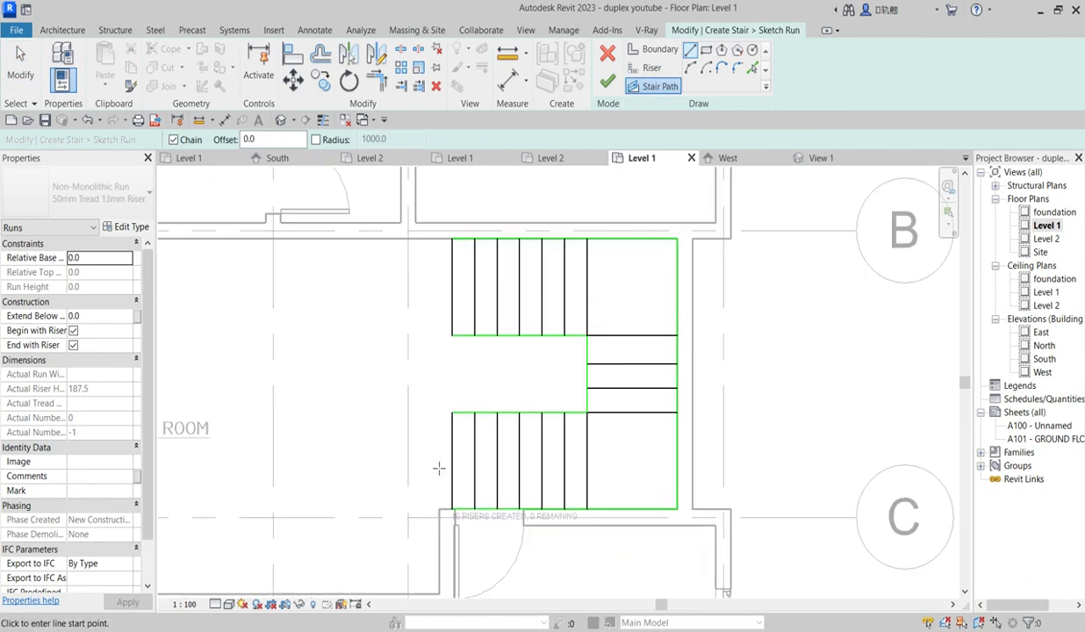
{"action": "left_click", "coordinate": [433, 459]}
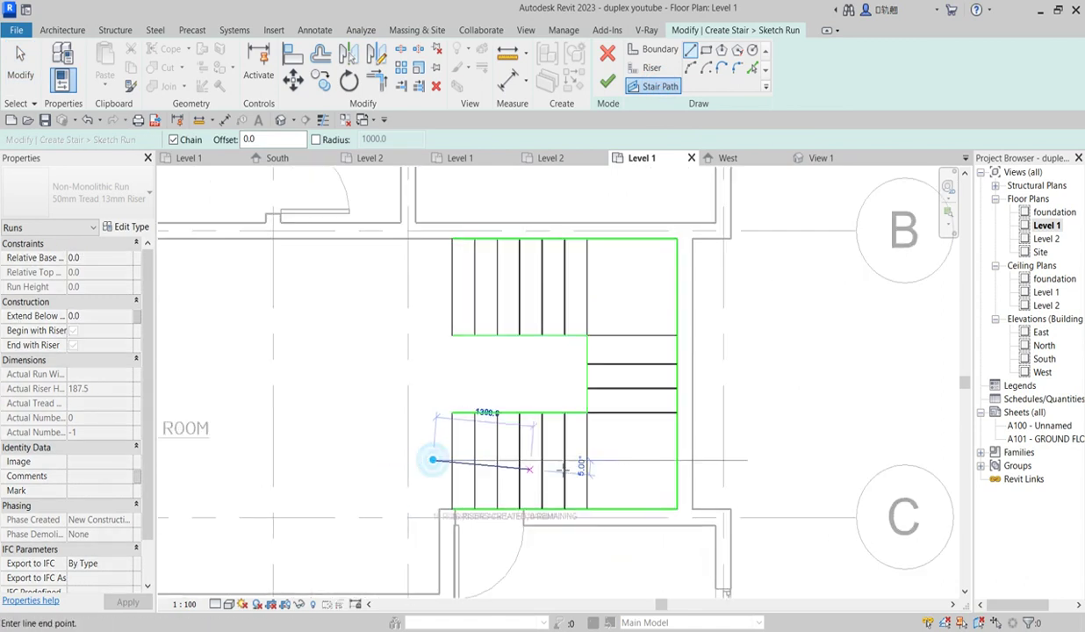
{"action": "left_click", "coordinate": [635, 459]}
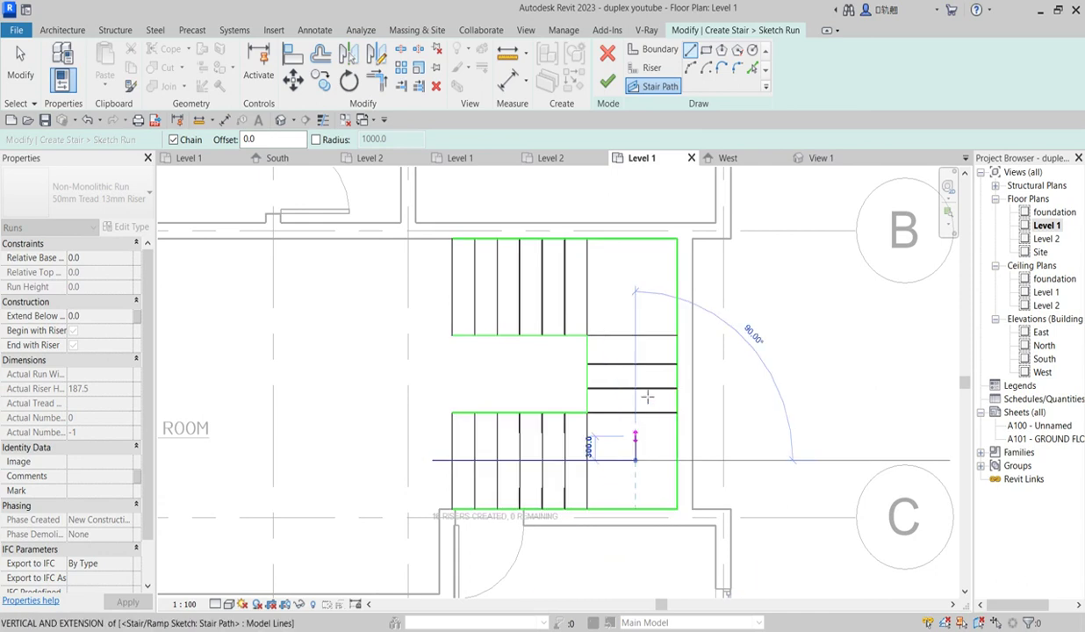
{"action": "left_click", "coordinate": [635, 292]}
{"action": "left_click", "coordinate": [427, 293]}
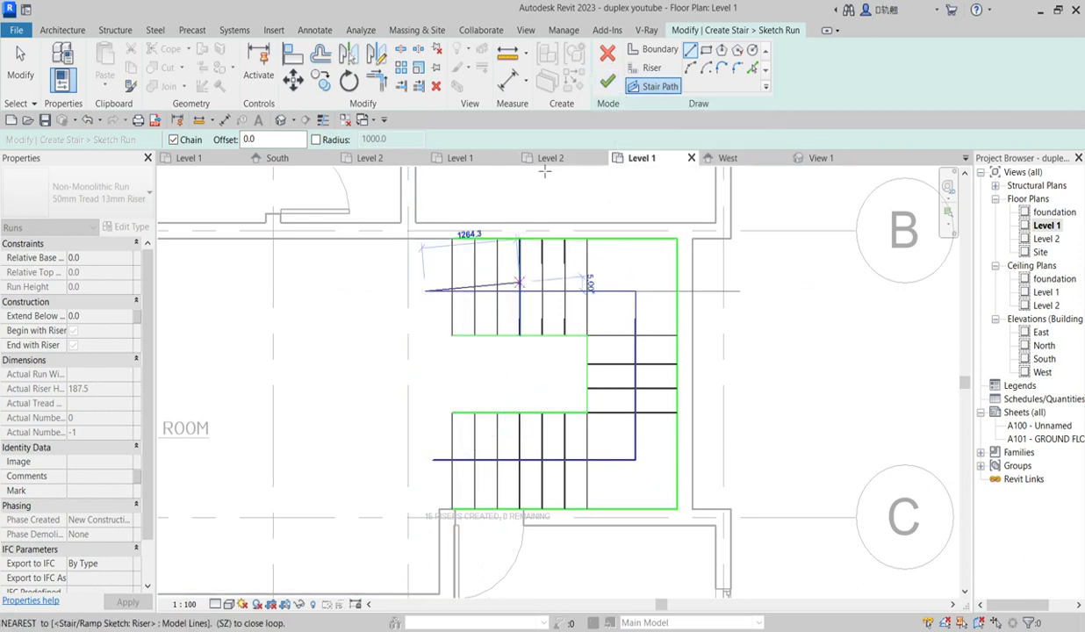
{"action": "left_click", "coordinate": [608, 80]}
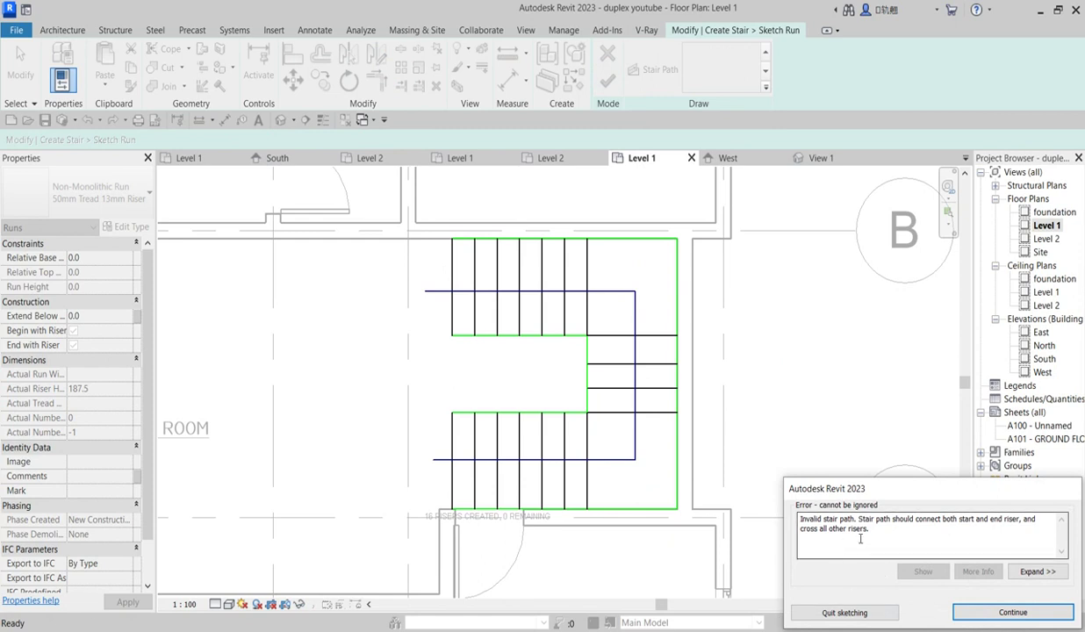
Step: Continue past the invalid stair path error and cancel the path drawing
{"action": "left_click", "coordinate": [444, 300]}
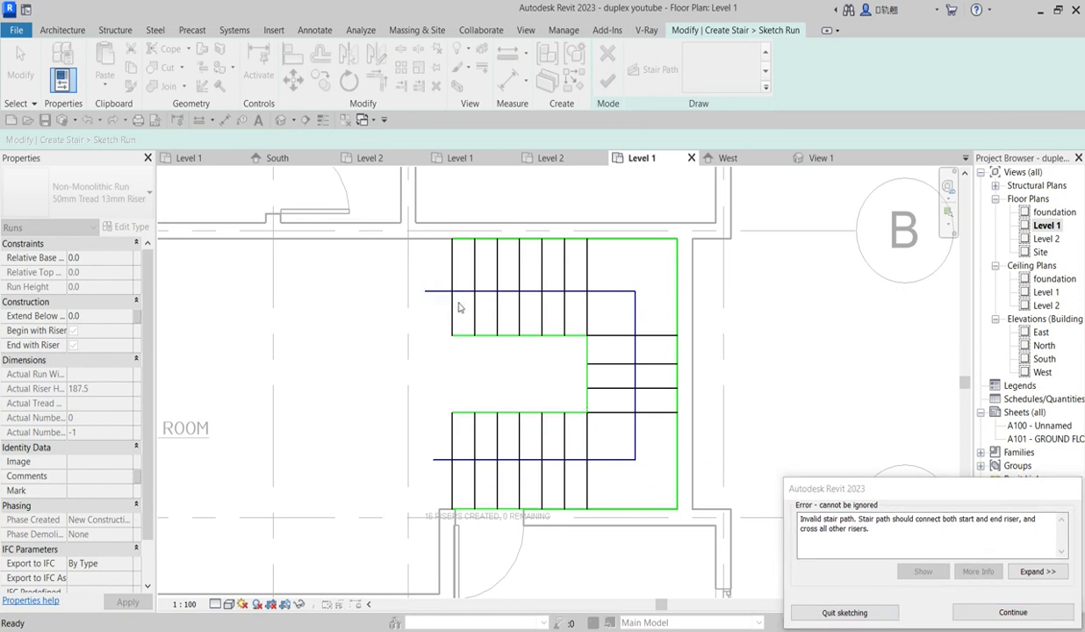
{"action": "left_click", "coordinate": [1012, 613]}
{"action": "right_click", "coordinate": [622, 466]}
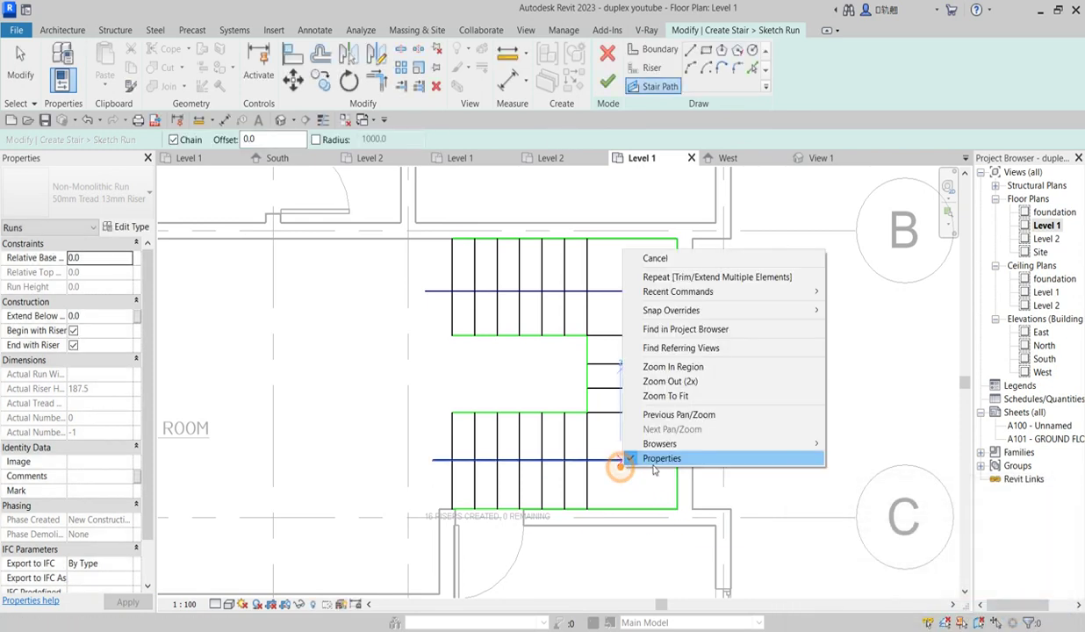
{"action": "left_click", "coordinate": [655, 258]}
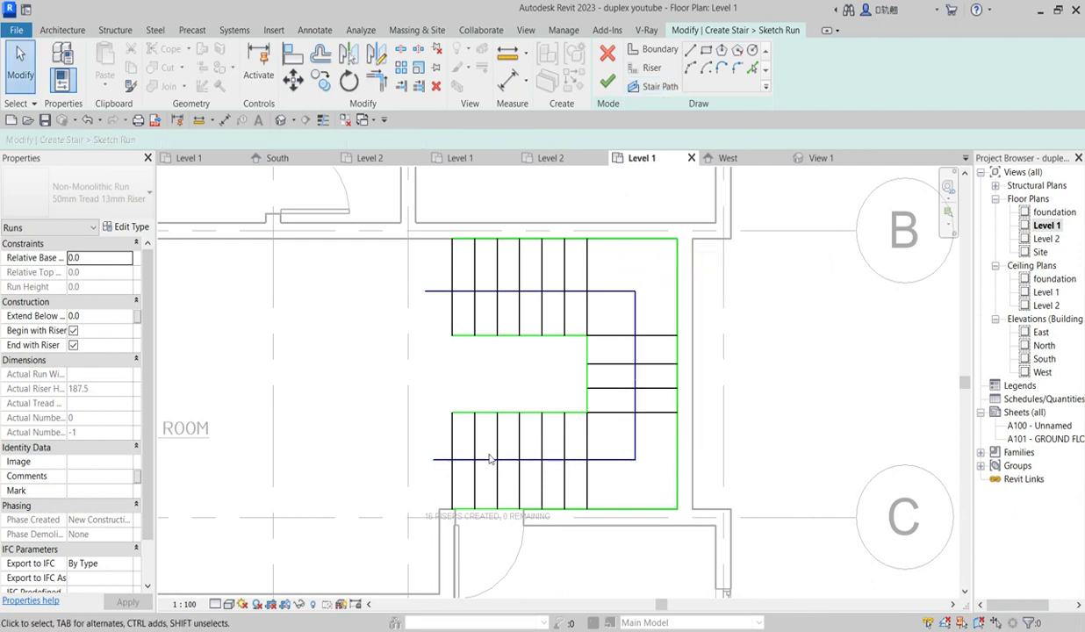
Step: Drag the lower and upper path segments' left ends back to the runs' outer edge
{"action": "left_click", "coordinate": [453, 461]}
{"action": "scroll", "coordinate": [454, 463], "scroll_direction": "up", "scroll_amount": 2}
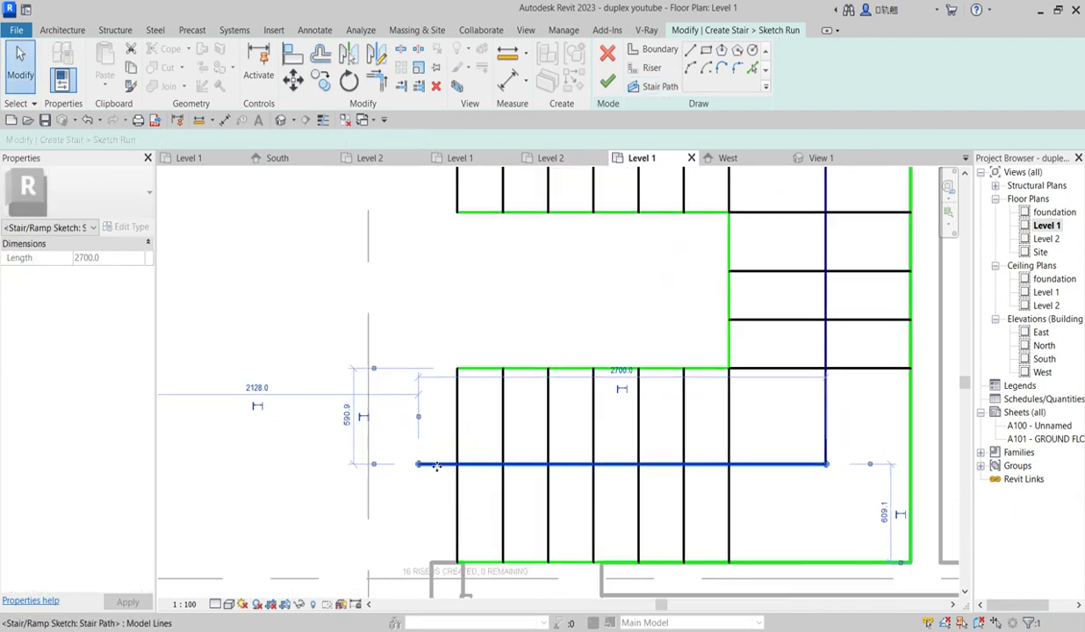
{"action": "left_click", "coordinate": [393, 468]}
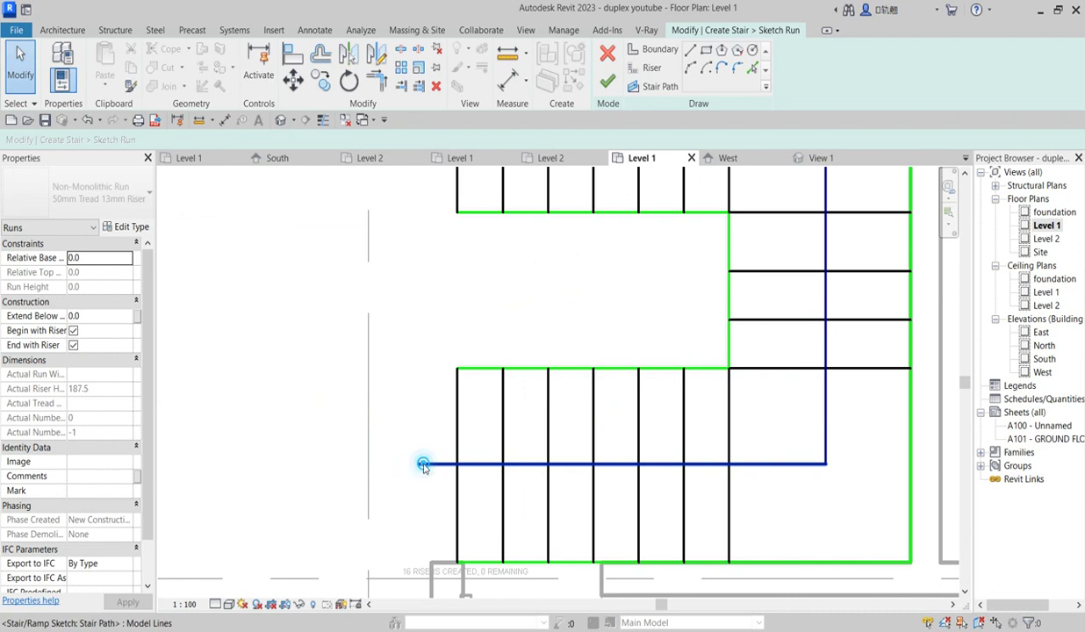
{"action": "left_click", "coordinate": [418, 465]}
{"action": "left_click_drag", "start_coordinate": [418, 464], "coordinate": [457, 464]}
{"action": "scroll", "coordinate": [457, 464], "scroll_direction": "down", "scroll_amount": 3}
{"action": "scroll", "coordinate": [454, 338], "scroll_direction": "up", "scroll_amount": 4}
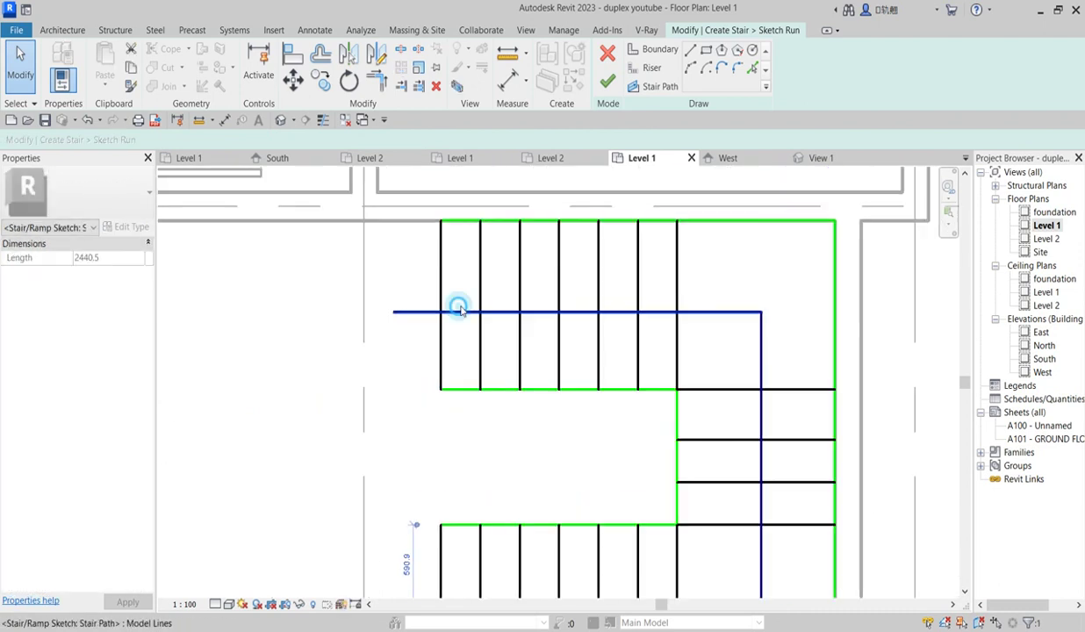
{"action": "left_click", "coordinate": [458, 312]}
{"action": "left_click_drag", "start_coordinate": [399, 315], "coordinate": [443, 318]}
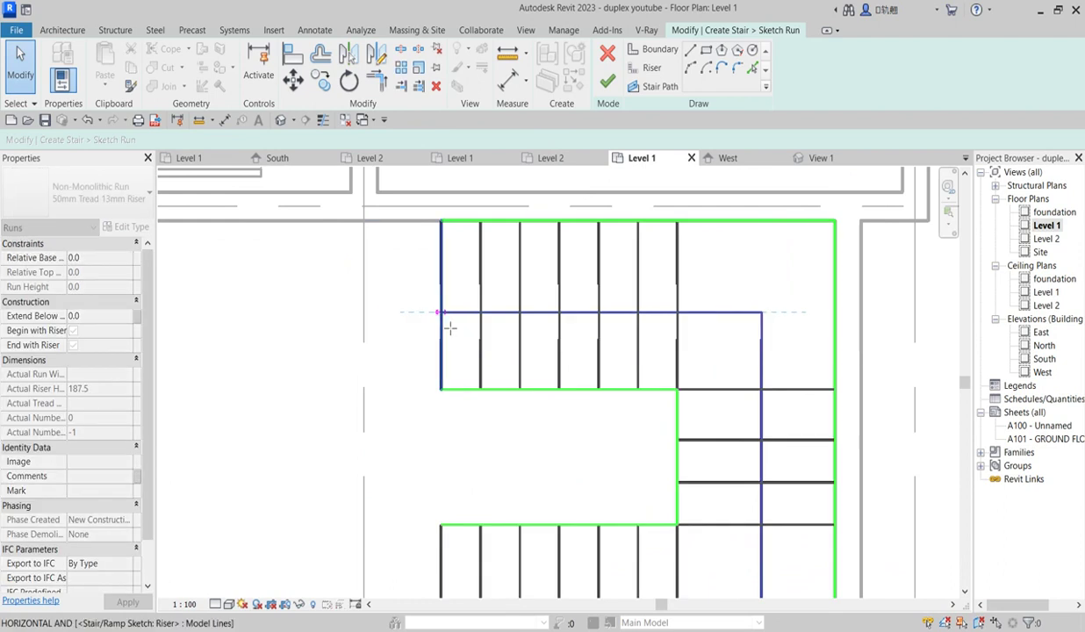
Step: Finish the run sketch and clear the selection
{"action": "left_click", "coordinate": [610, 81]}
{"action": "scroll", "coordinate": [450, 436], "scroll_direction": "down", "scroll_amount": 3}
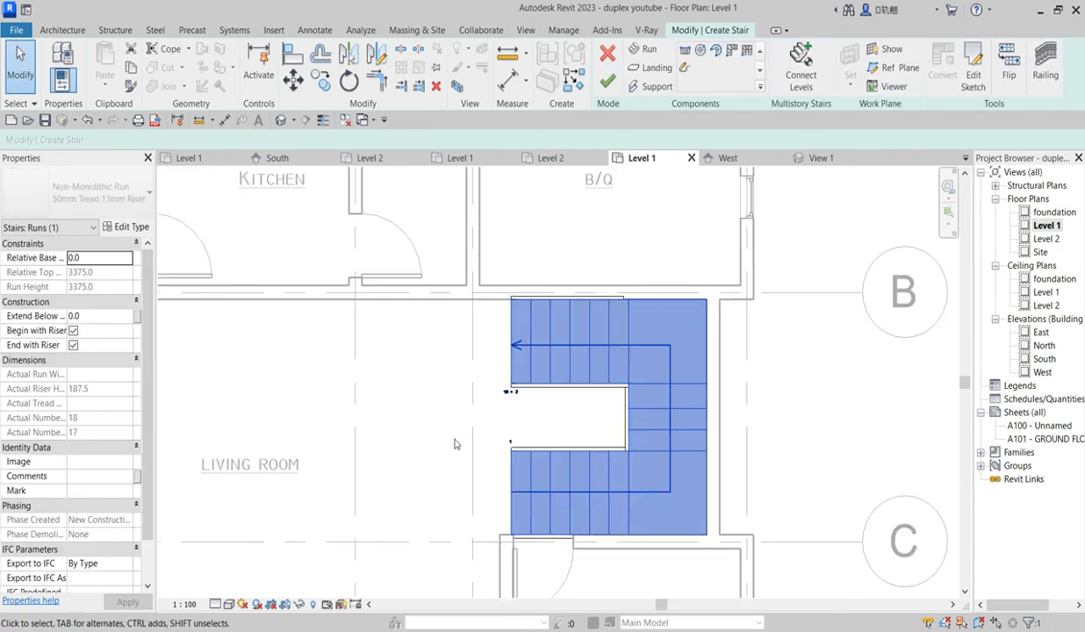
{"action": "scroll", "coordinate": [527, 406], "scroll_direction": "up", "scroll_amount": 1}
{"action": "left_click", "coordinate": [560, 410]}
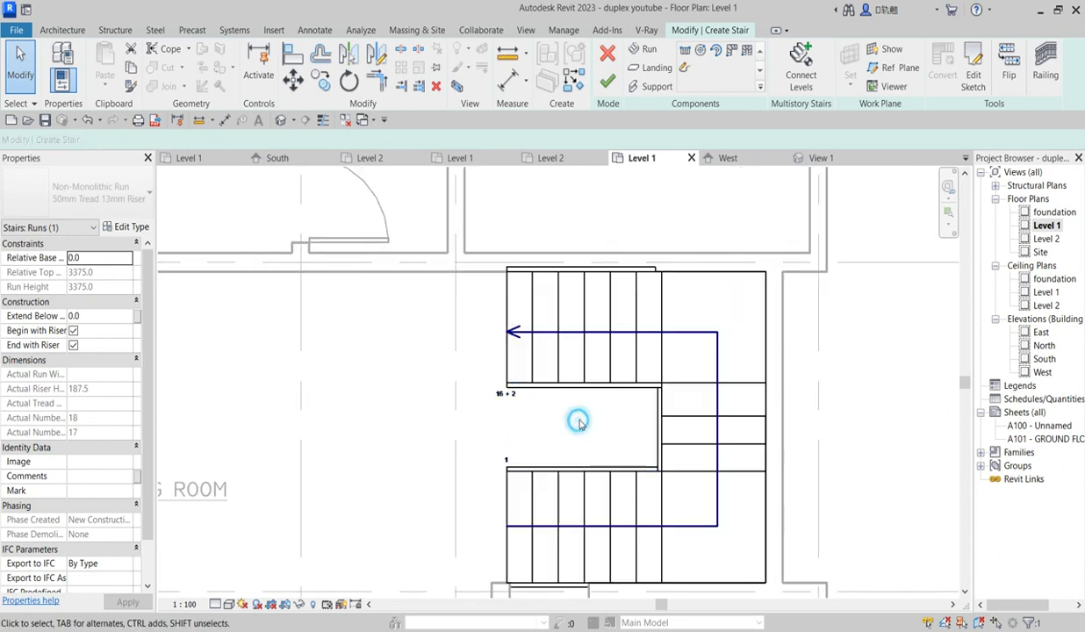
{"action": "scroll", "coordinate": [515, 300], "scroll_direction": "down", "scroll_amount": 2}
Step: Reopen the run's sketch, cancel the stray boundary line, and finish edit mode again
{"action": "left_click", "coordinate": [597, 325]}
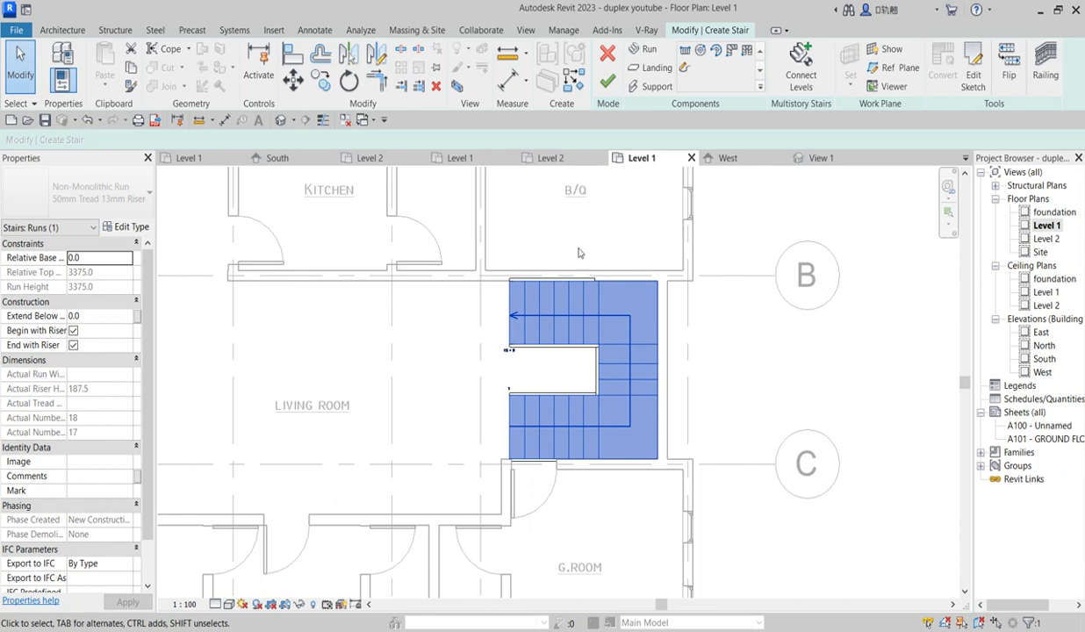
{"action": "left_click", "coordinate": [685, 67]}
{"action": "right_click", "coordinate": [483, 245]}
{"action": "left_click", "coordinate": [518, 249]}
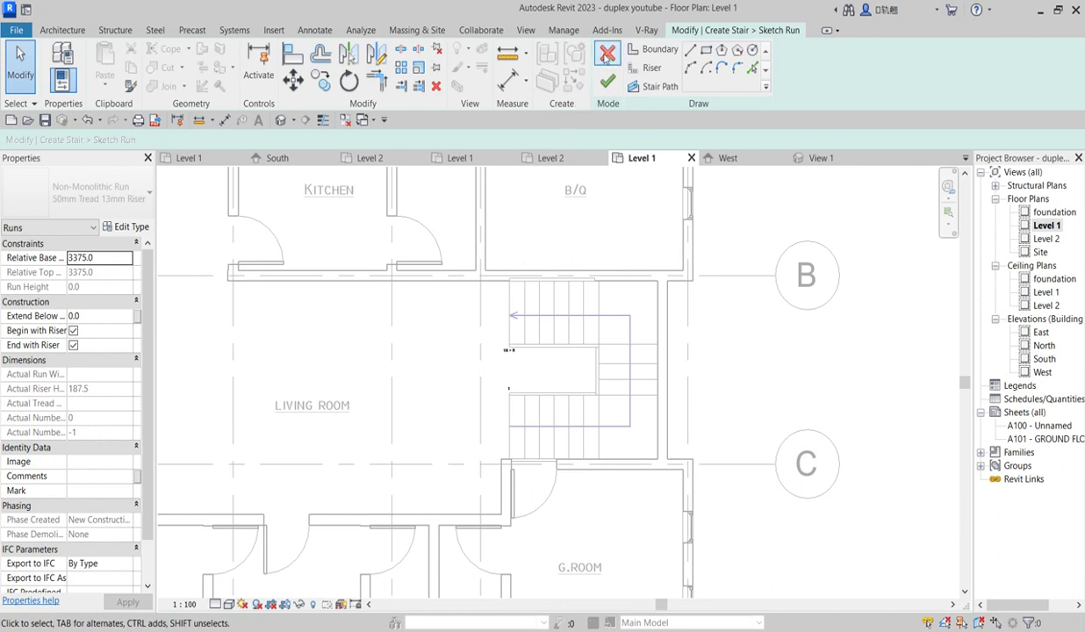
{"action": "left_click", "coordinate": [607, 55]}
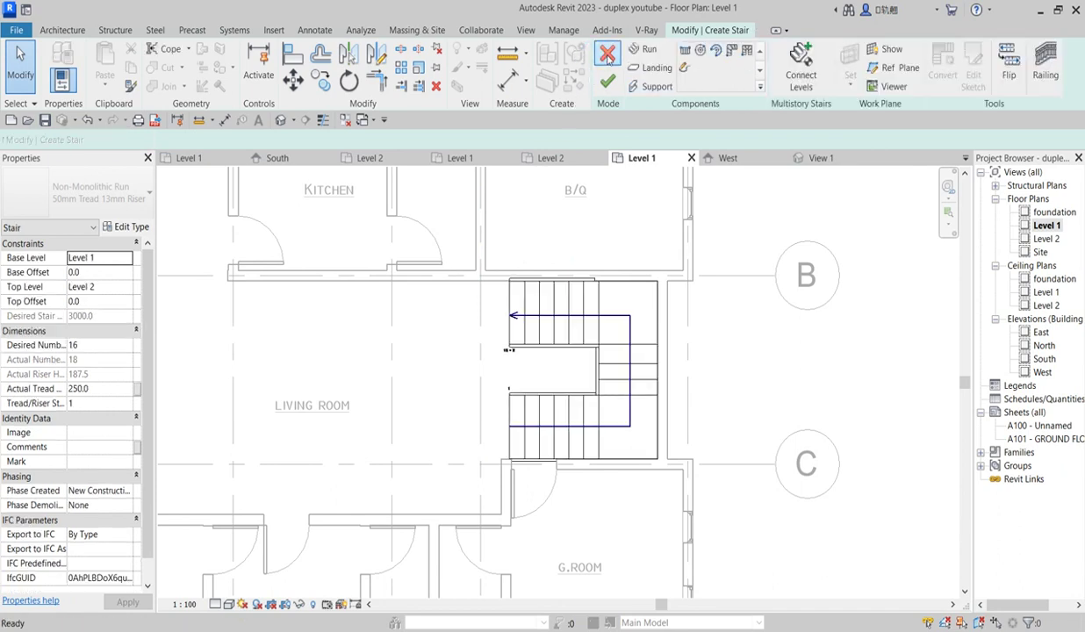
{"action": "double_click", "coordinate": [586, 327]}
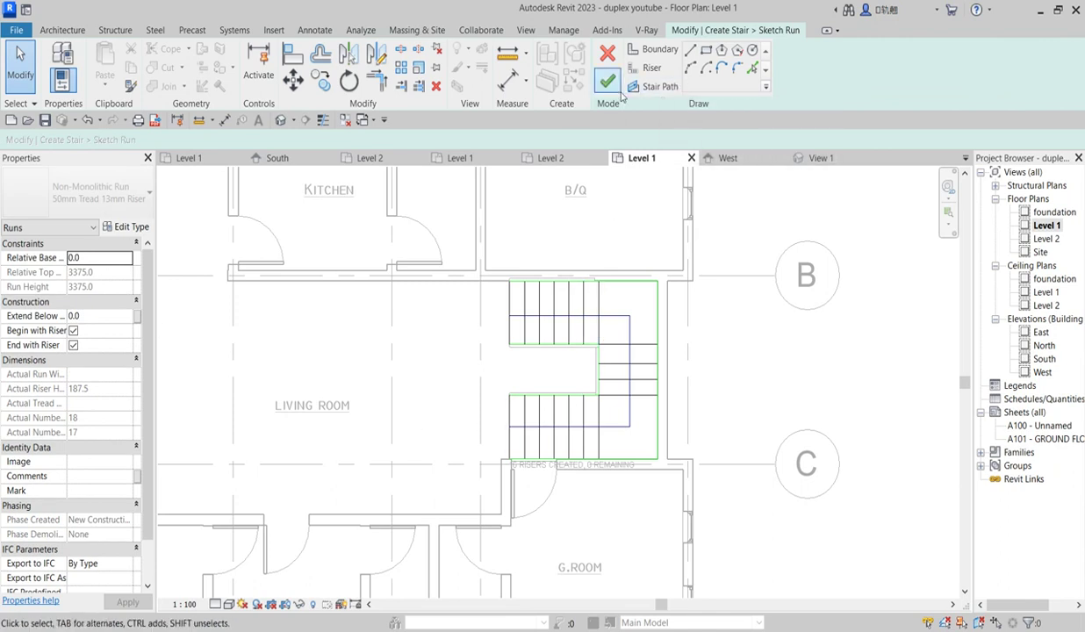
{"action": "left_click", "coordinate": [603, 83]}
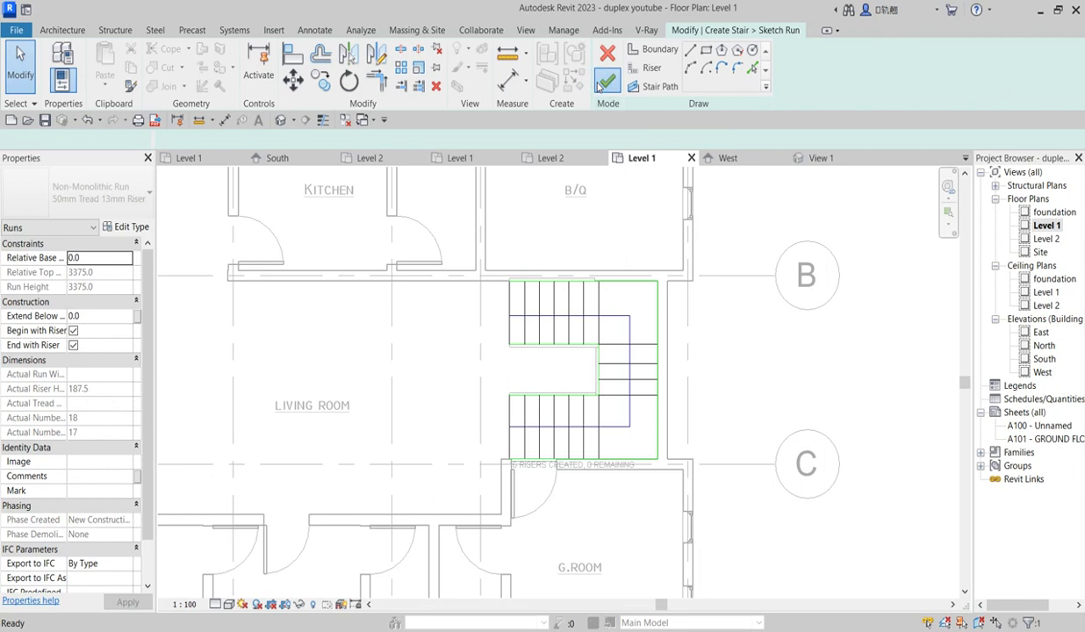
{"action": "left_click", "coordinate": [483, 404]}
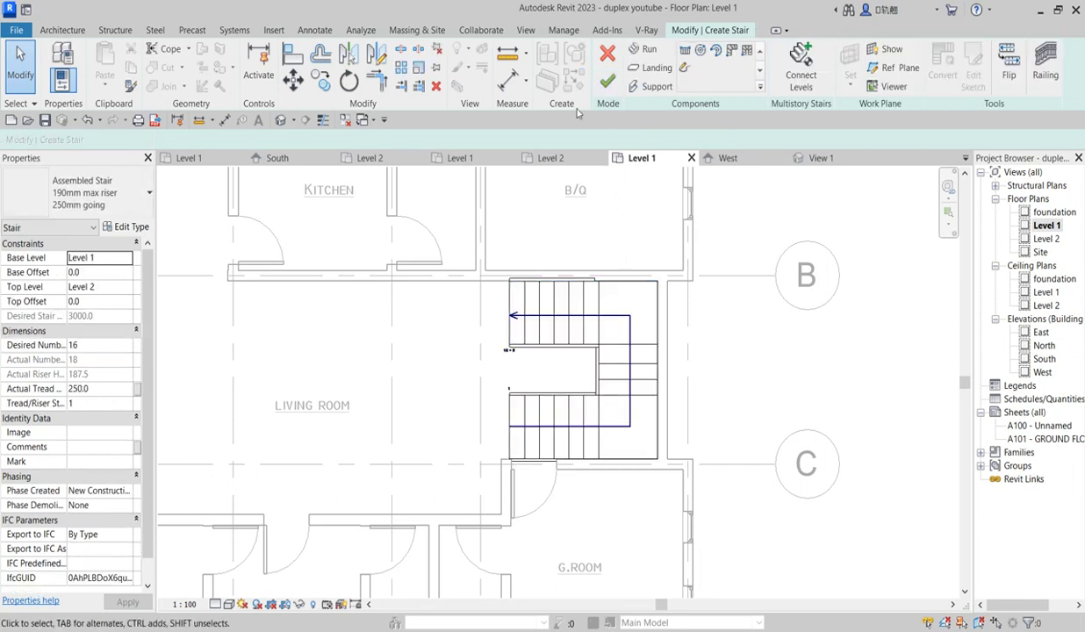
Step: Finish creating the stair, then switch to the Level 2 floor plan zoomed on the stair
{"action": "left_click", "coordinate": [607, 90]}
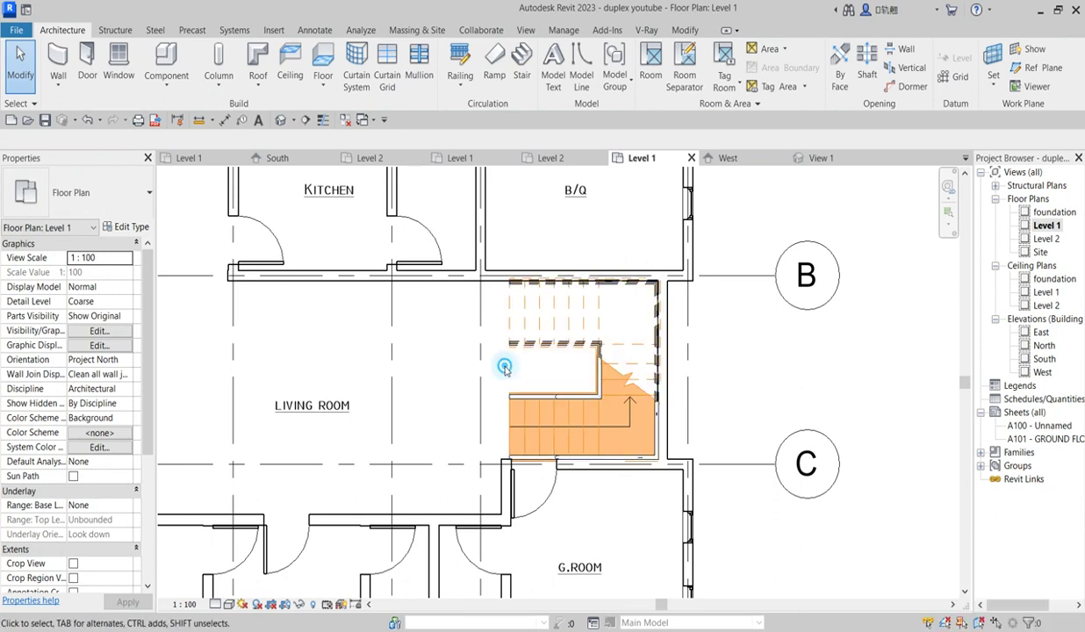
{"action": "scroll", "coordinate": [647, 369], "scroll_direction": "down", "scroll_amount": 3}
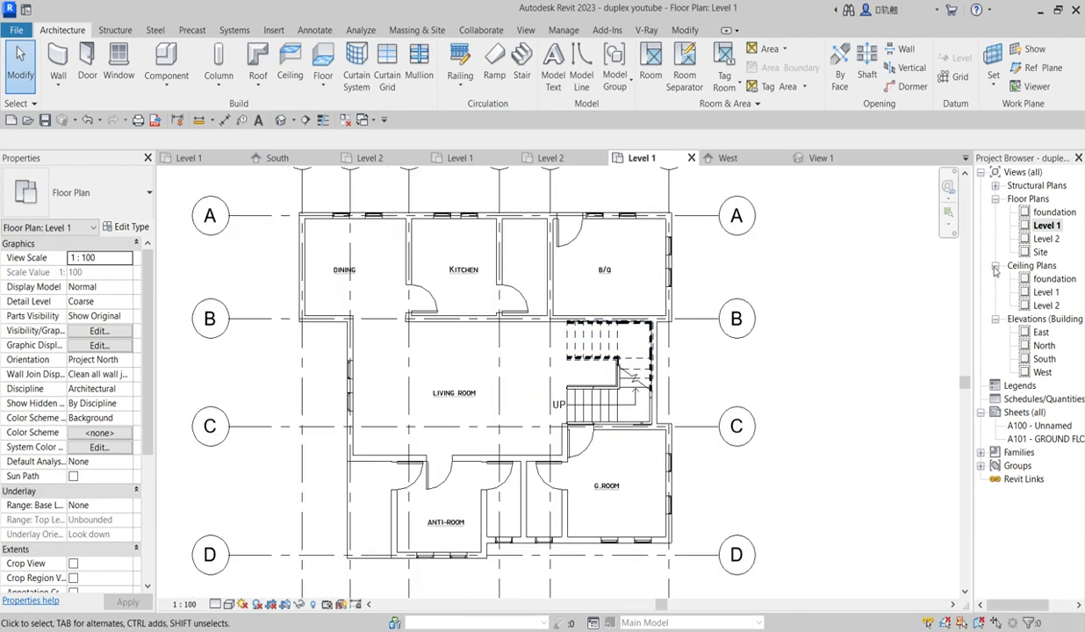
{"action": "double_click", "coordinate": [1047, 238]}
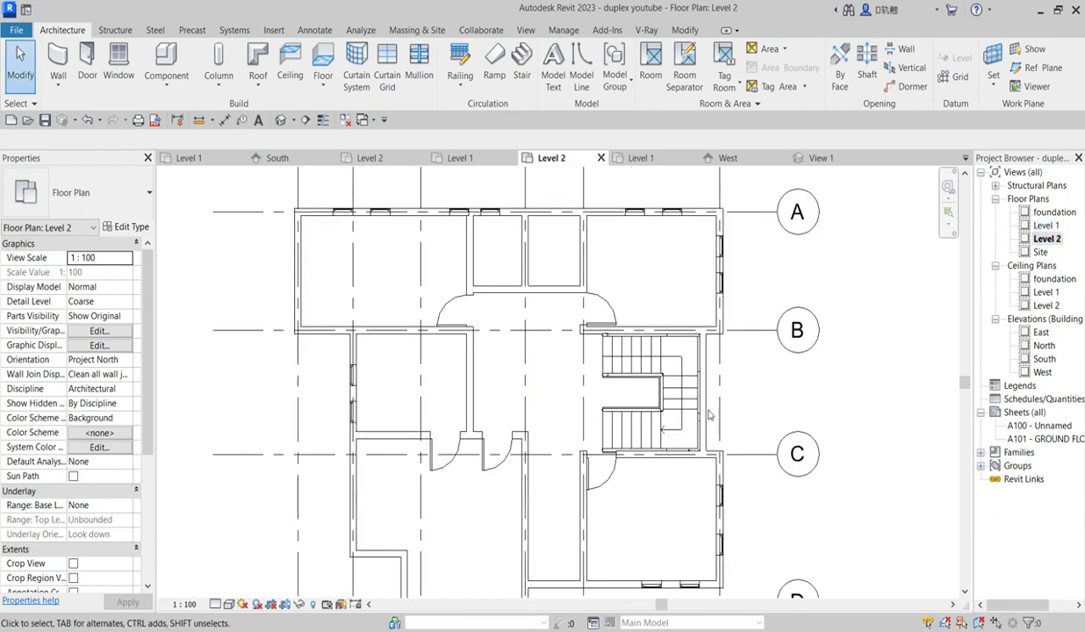
{"action": "scroll", "coordinate": [658, 424], "scroll_direction": "up", "scroll_amount": 3}
{"action": "scroll", "coordinate": [659, 424], "scroll_direction": "down", "scroll_amount": 5}
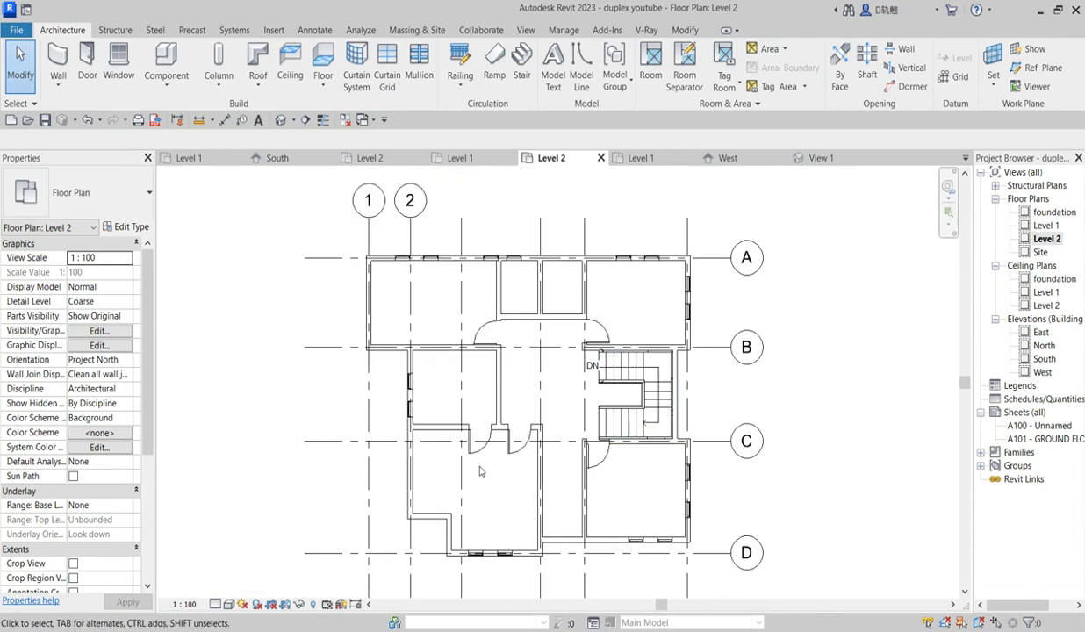
{"action": "scroll", "coordinate": [544, 420], "scroll_direction": "up", "scroll_amount": 3}
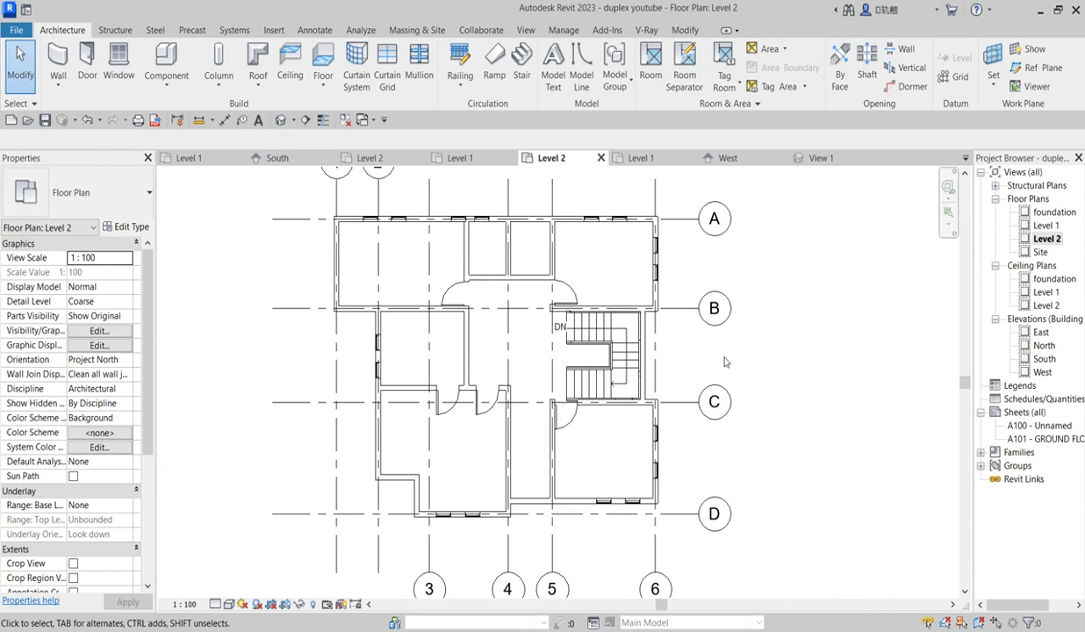
{"action": "scroll", "coordinate": [577, 427], "scroll_direction": "up", "scroll_amount": 2}
Step: Pick New Host for the door below the stair on the wall south of grid C, then flip its swing
{"action": "left_click", "coordinate": [569, 420]}
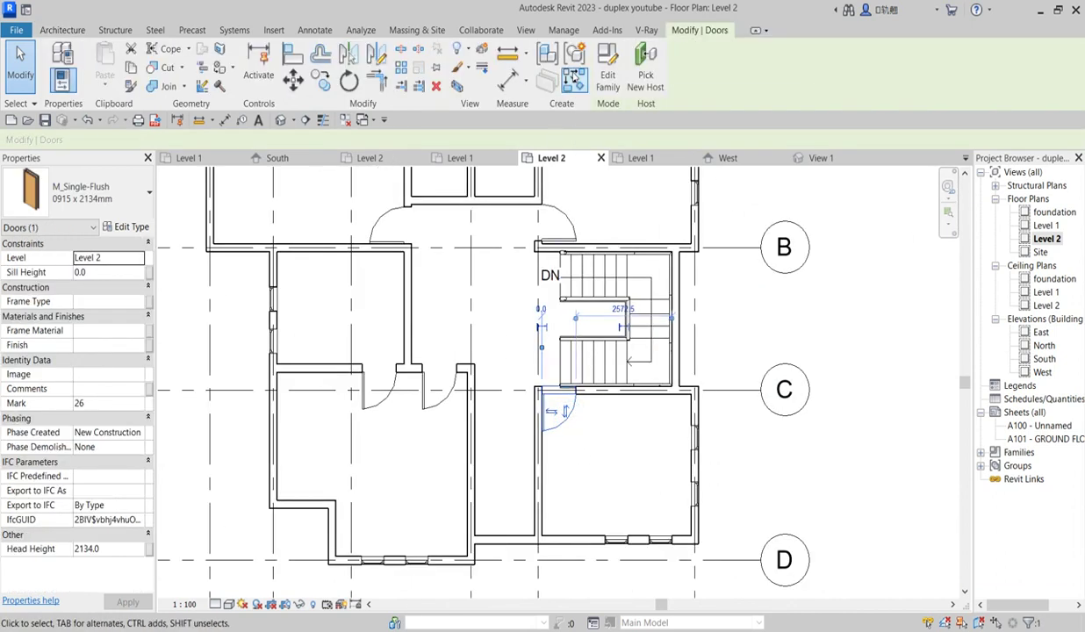
{"action": "left_click", "coordinate": [646, 79]}
{"action": "scroll", "coordinate": [553, 427], "scroll_direction": "up", "scroll_amount": 3}
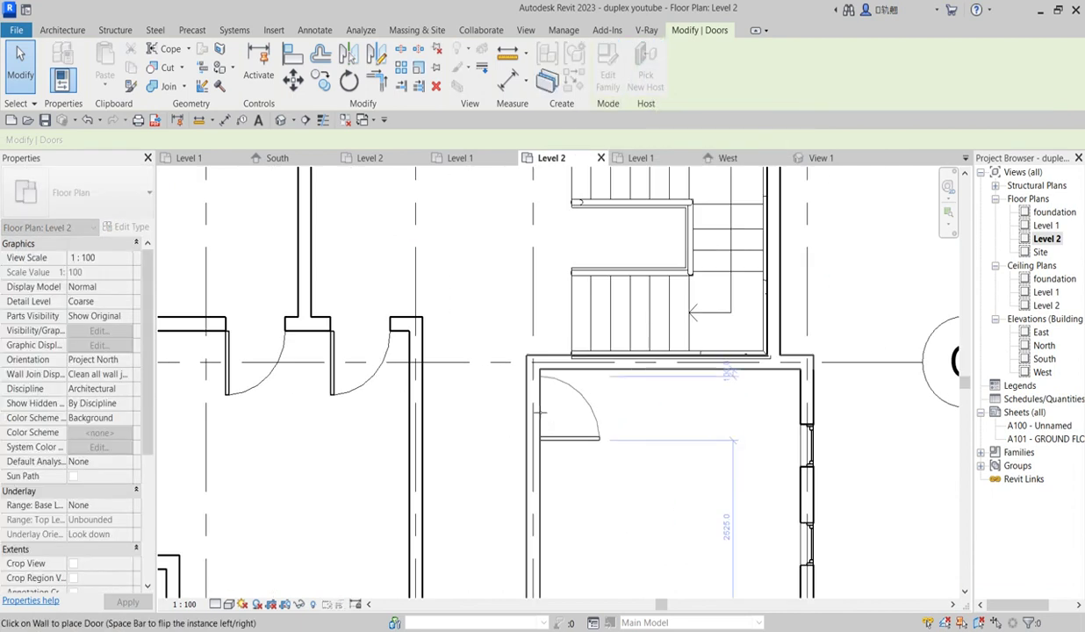
{"action": "left_click", "coordinate": [542, 411]}
{"action": "scroll", "coordinate": [548, 418], "scroll_direction": "down", "scroll_amount": 3}
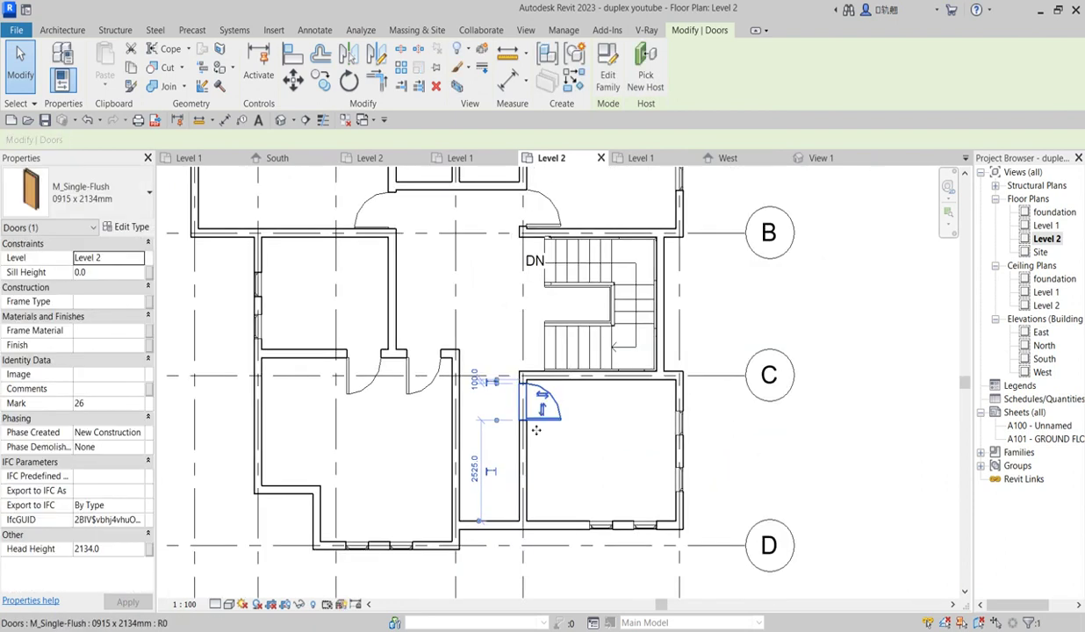
{"action": "scroll", "coordinate": [547, 447], "scroll_direction": "up", "scroll_amount": 3}
{"action": "left_click", "coordinate": [544, 384]}
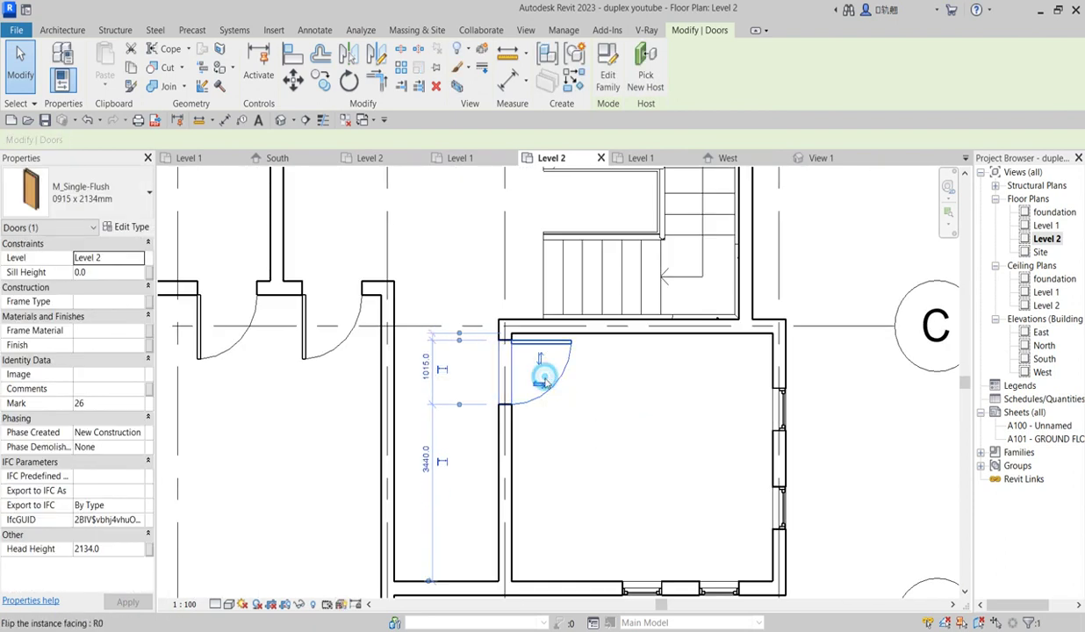
Step: Align the re-hosted door to the wall's inner face, then cancel Align
{"action": "left_click", "coordinate": [294, 55]}
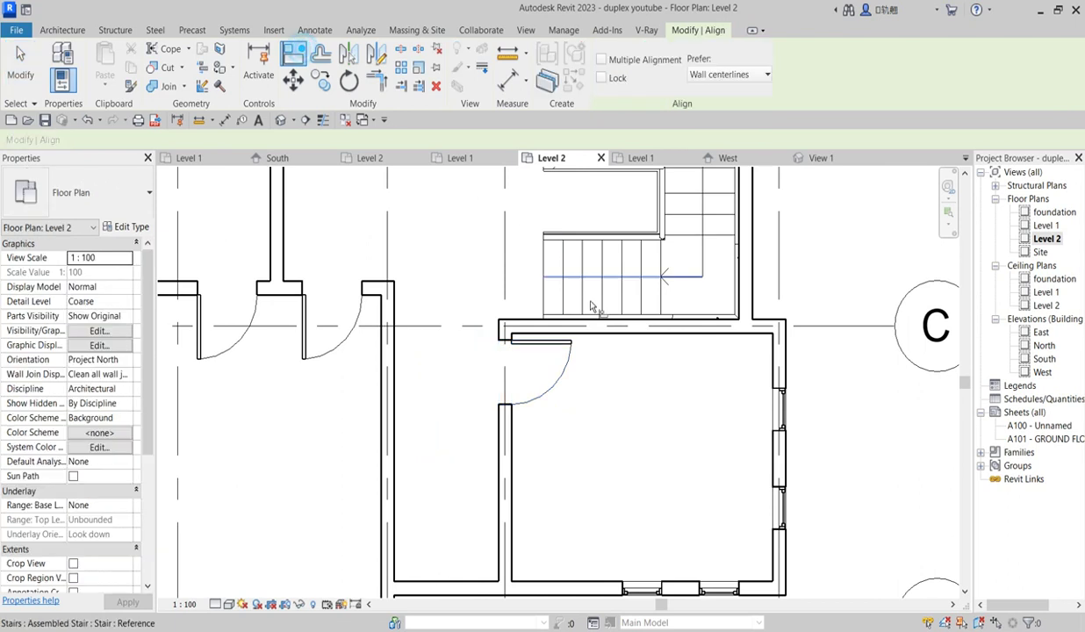
{"action": "left_click", "coordinate": [609, 333]}
{"action": "left_click", "coordinate": [559, 348]}
{"action": "scroll", "coordinate": [594, 387], "scroll_direction": "down", "scroll_amount": 3}
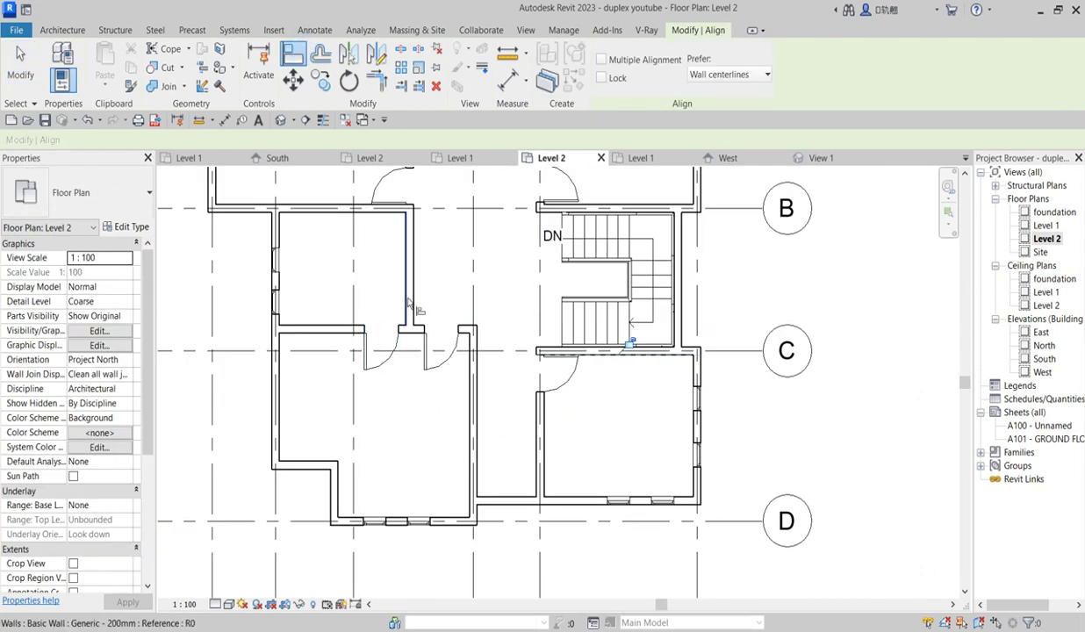
{"action": "scroll", "coordinate": [433, 277], "scroll_direction": "up", "scroll_amount": 1}
{"action": "right_click", "coordinate": [459, 249]}
{"action": "left_click", "coordinate": [513, 257]}
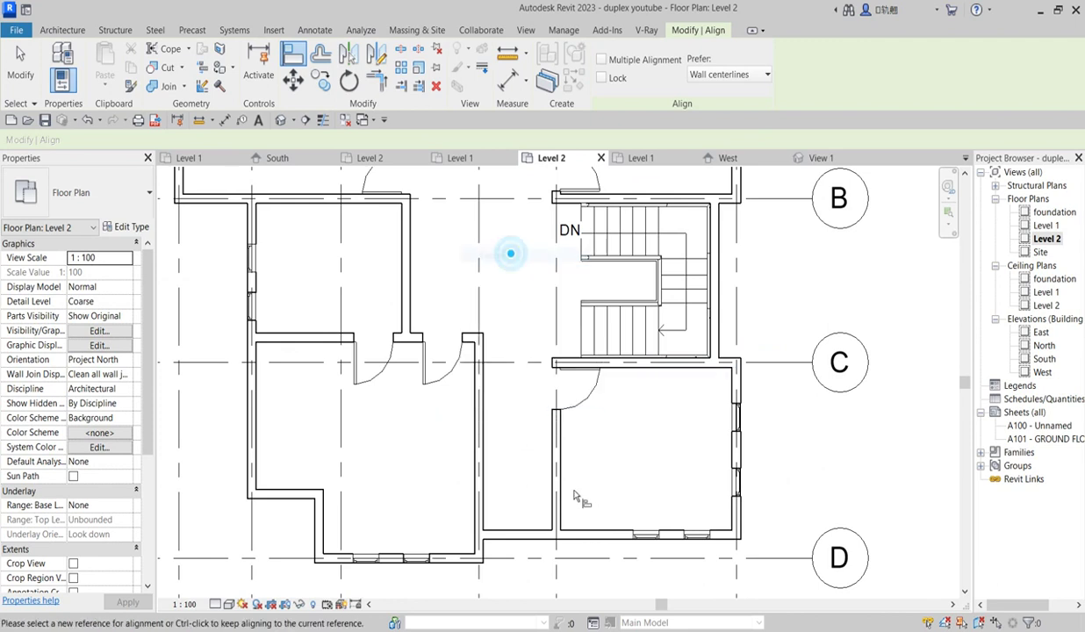
{"action": "scroll", "coordinate": [588, 432], "scroll_direction": "down", "scroll_amount": 2}
{"action": "right_click", "coordinate": [591, 430]}
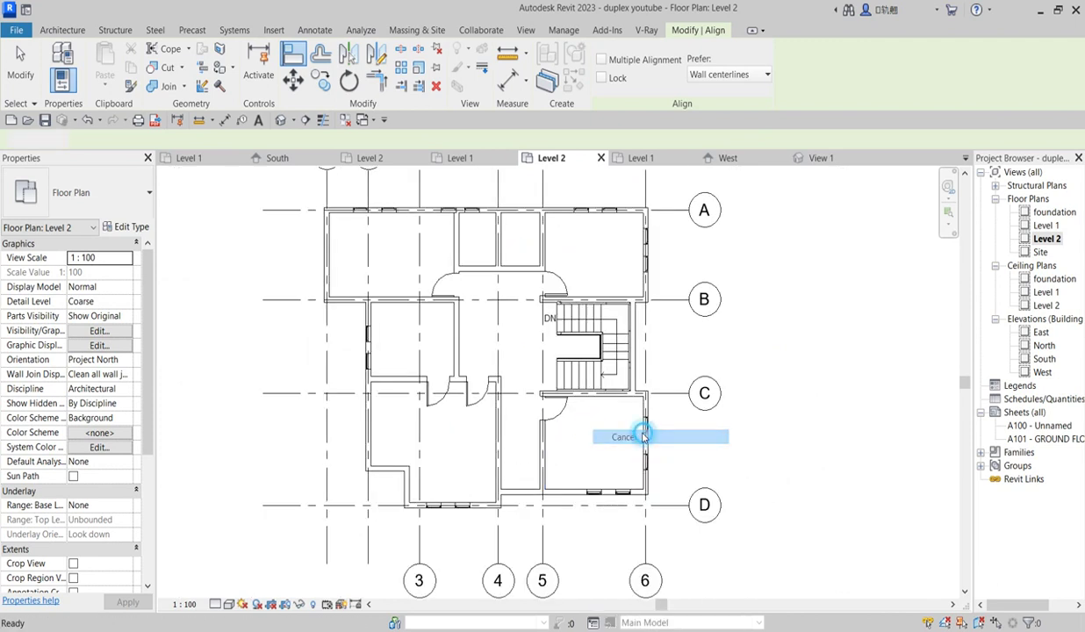
{"action": "left_click", "coordinate": [624, 437]}
{"action": "scroll", "coordinate": [555, 302], "scroll_direction": "up", "scroll_amount": 3}
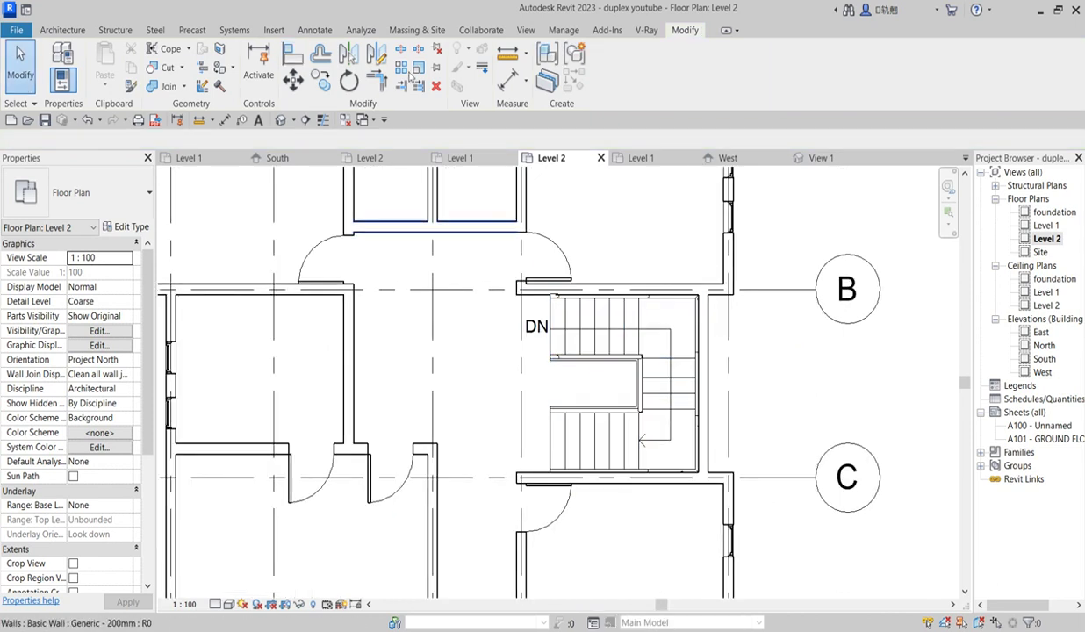
Step: Run Align again with a wall as reference, then cancel out of the command
{"action": "left_click", "coordinate": [292, 55]}
{"action": "scroll", "coordinate": [590, 263], "scroll_direction": "up", "scroll_amount": 2}
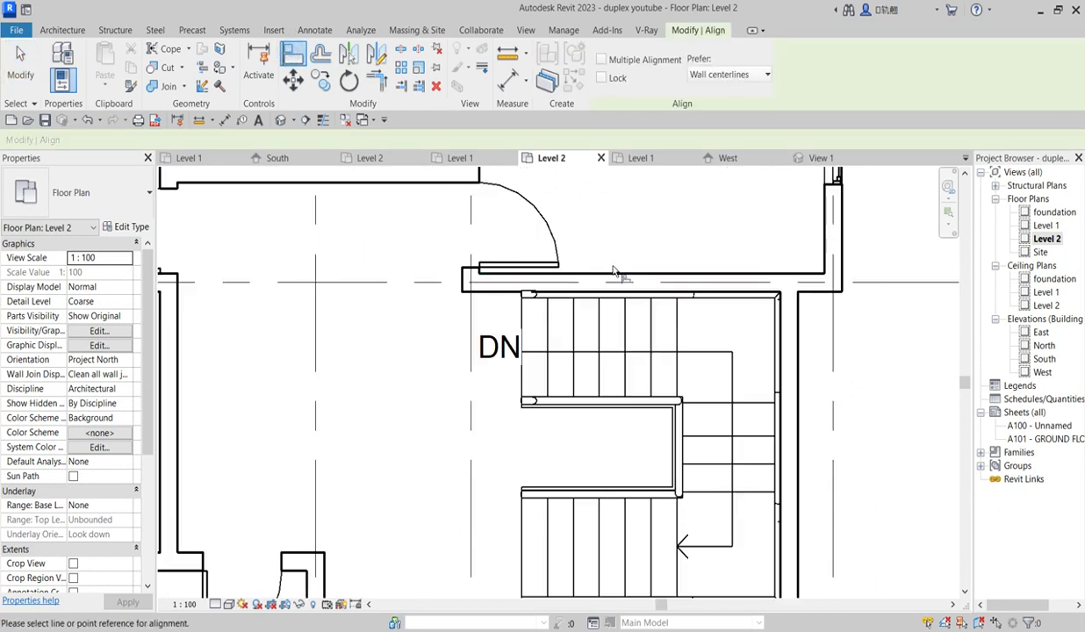
{"action": "left_click", "coordinate": [612, 273]}
{"action": "scroll", "coordinate": [601, 247], "scroll_direction": "down", "scroll_amount": 2}
{"action": "right_click", "coordinate": [629, 206]}
{"action": "left_click", "coordinate": [641, 210]}
{"action": "scroll", "coordinate": [617, 342], "scroll_direction": "down", "scroll_amount": 2}
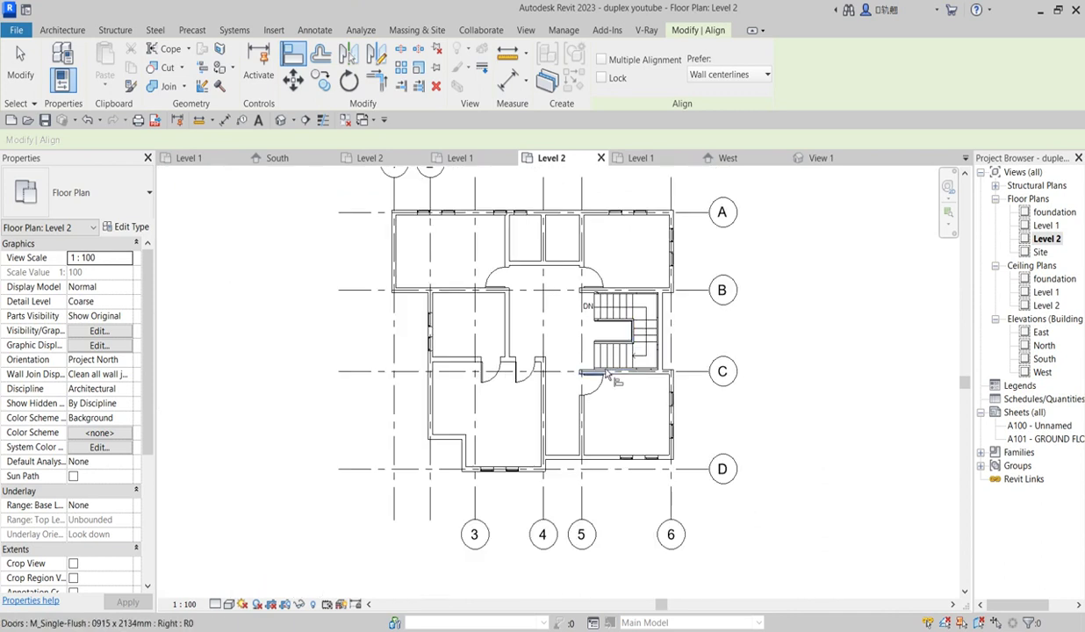
{"action": "scroll", "coordinate": [638, 349], "scroll_direction": "up", "scroll_amount": 3}
{"action": "right_click", "coordinate": [581, 301]}
{"action": "left_click", "coordinate": [614, 314]}
{"action": "scroll", "coordinate": [664, 349], "scroll_direction": "down", "scroll_amount": 3}
{"action": "scroll", "coordinate": [617, 341], "scroll_direction": "up", "scroll_amount": 2}
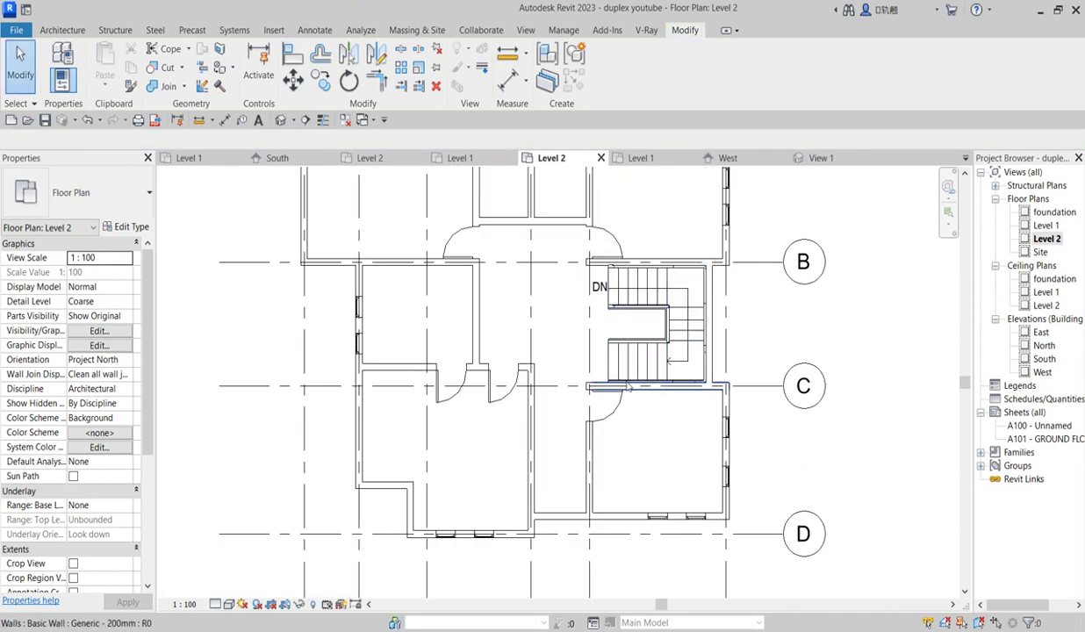
{"action": "scroll", "coordinate": [646, 376], "scroll_direction": "up", "scroll_amount": 2}
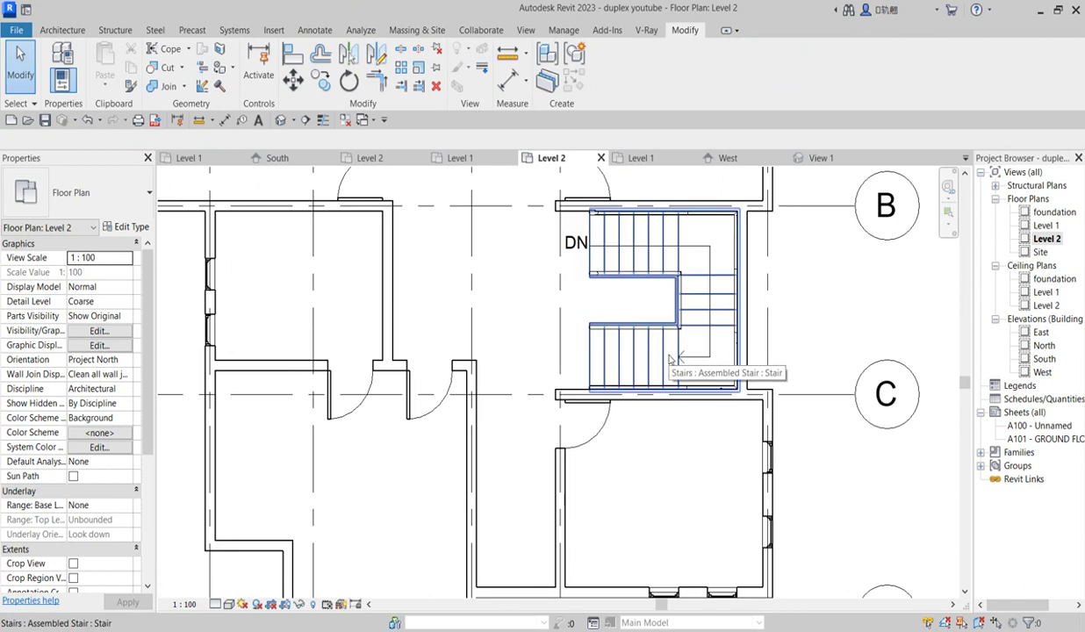
Step: Change the U-shaped stair's type to Cast-In-Place Stair: Monolithic Stair and deselect it
{"action": "left_click", "coordinate": [667, 363]}
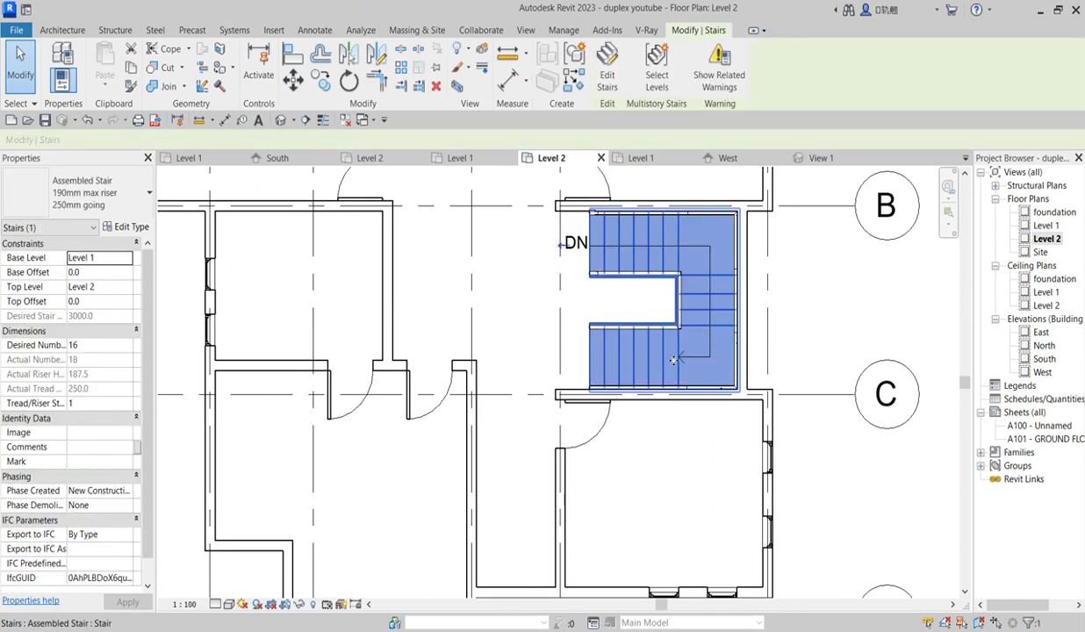
{"action": "left_click", "coordinate": [121, 183]}
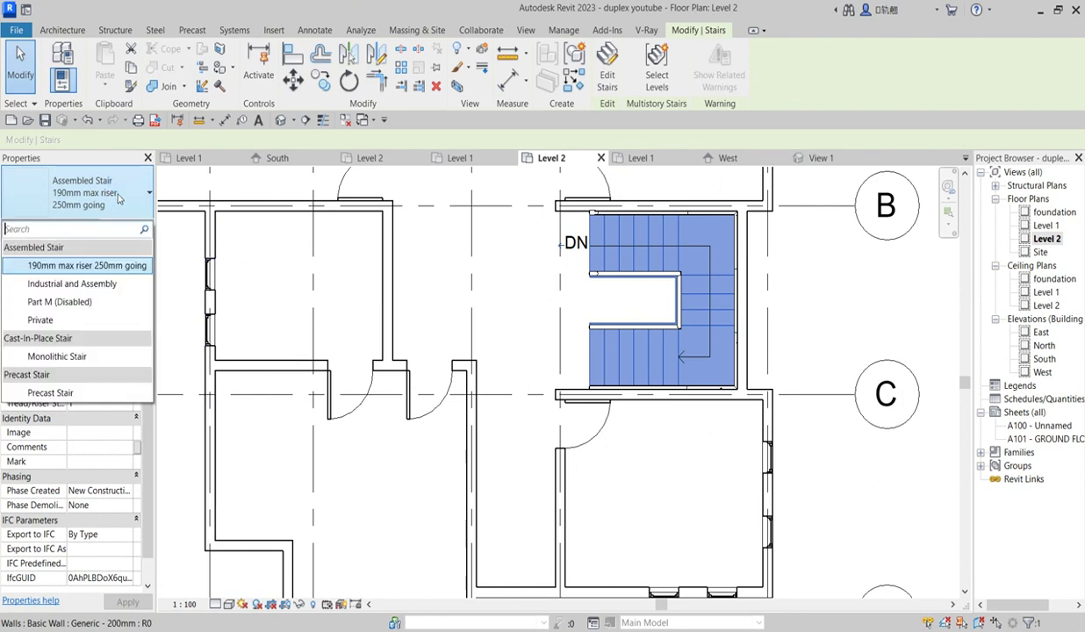
{"action": "left_click", "coordinate": [74, 358]}
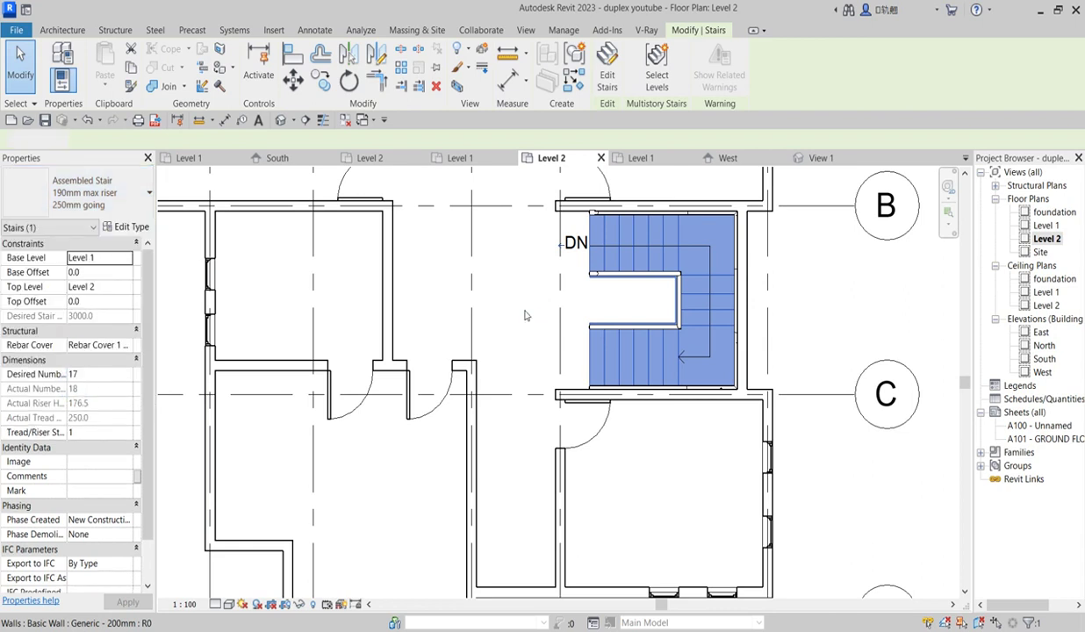
{"action": "left_click", "coordinate": [642, 306]}
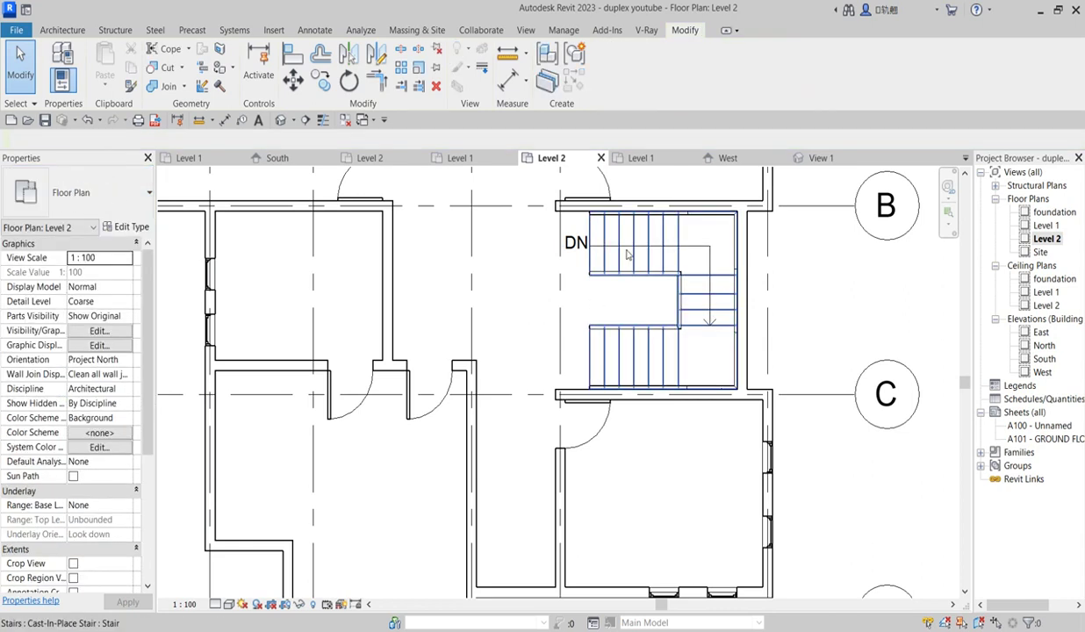
{"action": "scroll", "coordinate": [679, 273], "scroll_direction": "down", "scroll_amount": 2}
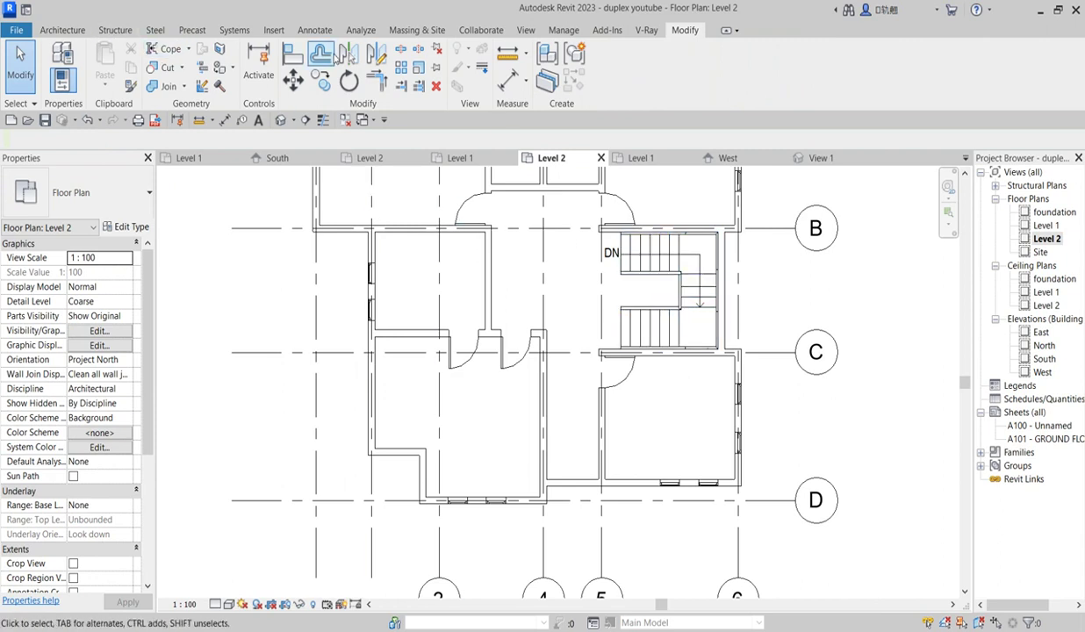
Step: Draw a building section across the stair, from a start point left of it to an end point right of it
{"action": "left_click", "coordinate": [74, 32]}
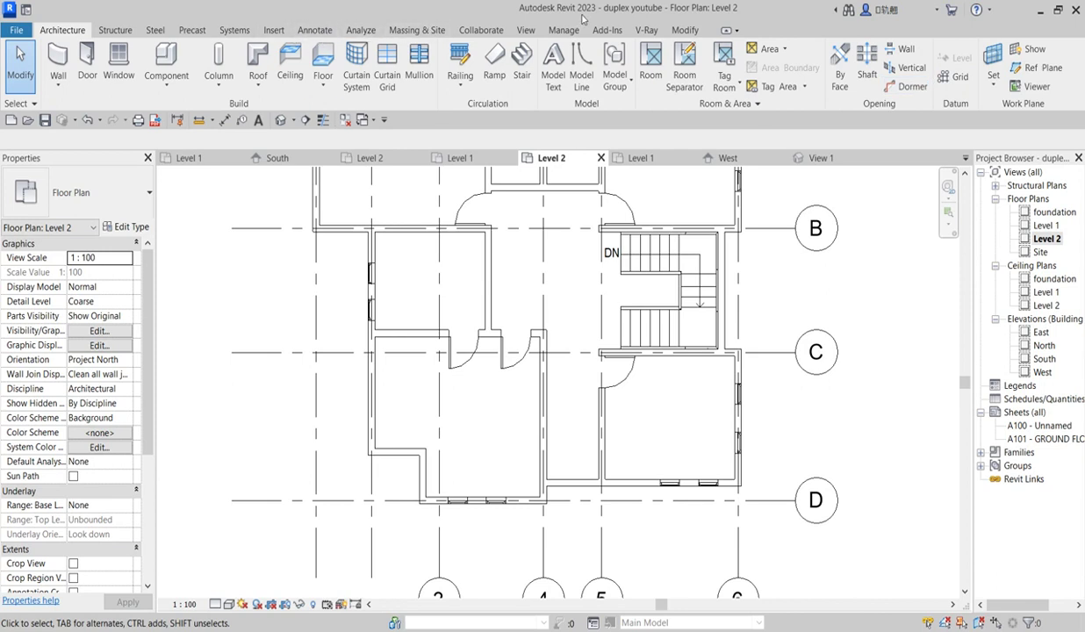
{"action": "left_click", "coordinate": [527, 31]}
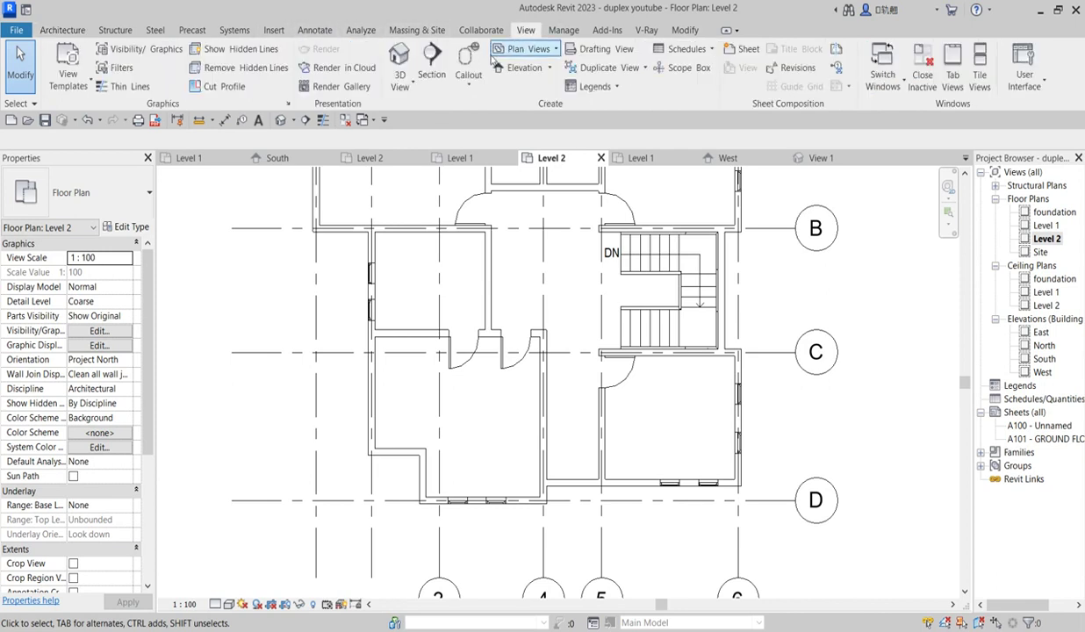
{"action": "left_click", "coordinate": [431, 61]}
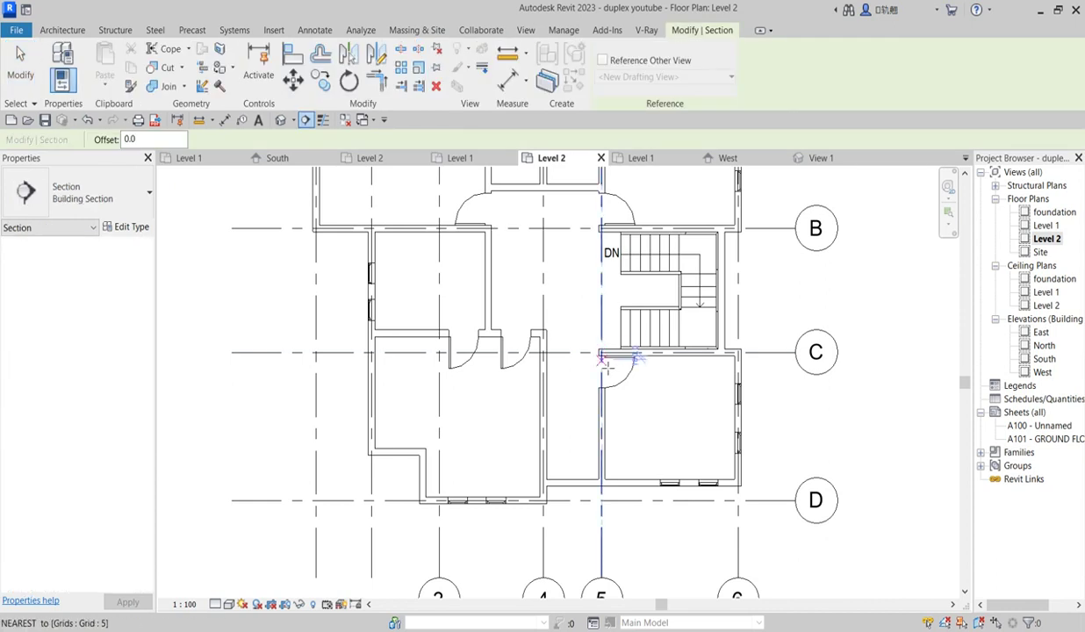
{"action": "left_click", "coordinate": [551, 289]}
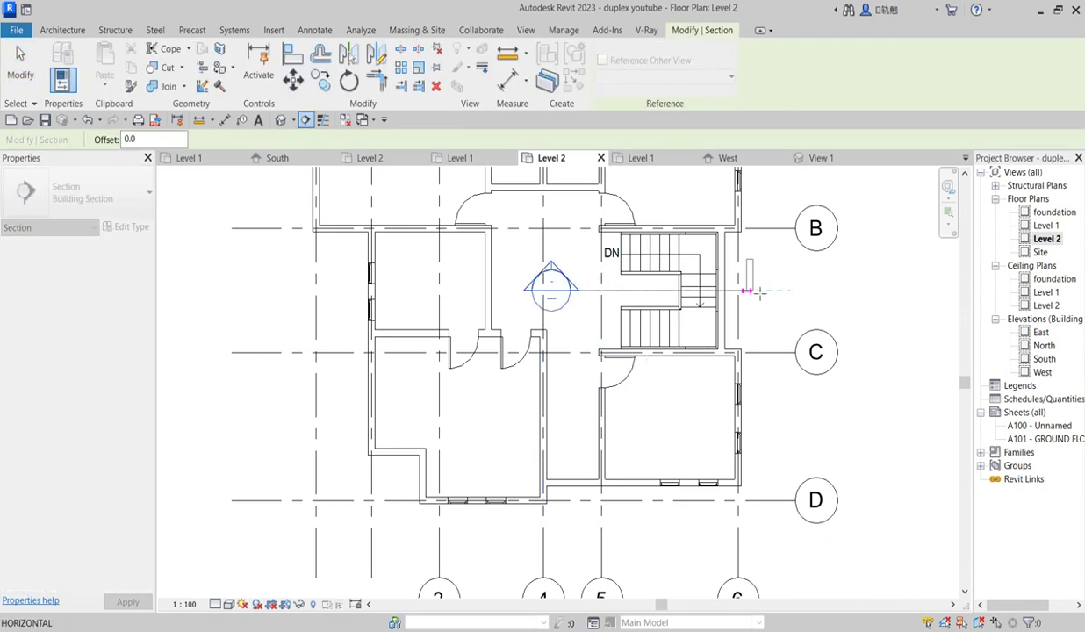
{"action": "left_click", "coordinate": [770, 290]}
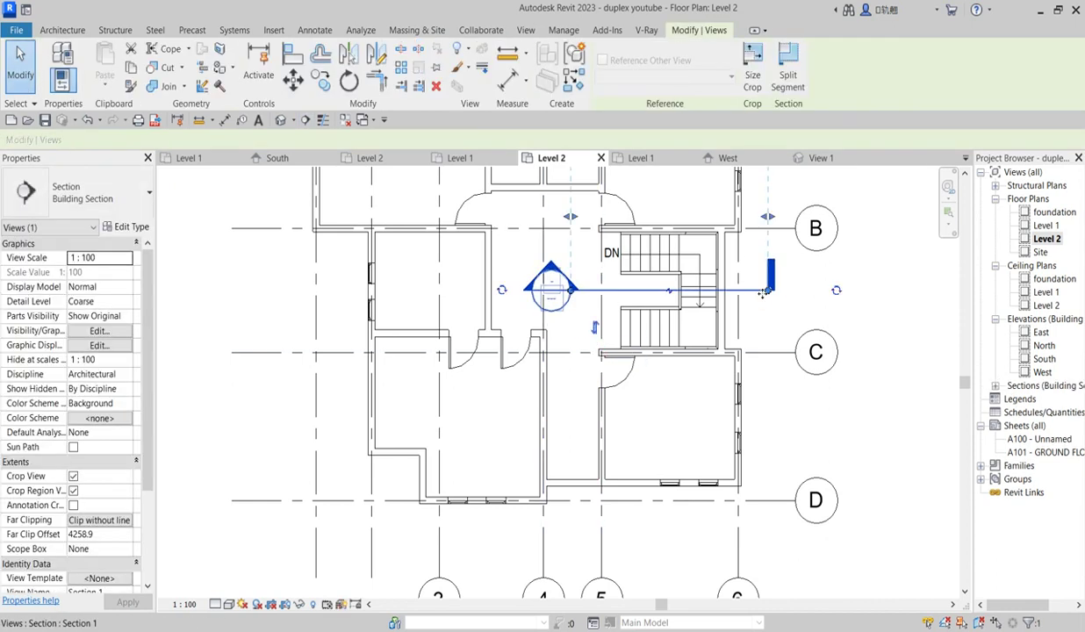
{"action": "right_click", "coordinate": [757, 291]}
Step: Open the new Section 1 view and select its crop boundary
{"action": "left_click", "coordinate": [813, 348]}
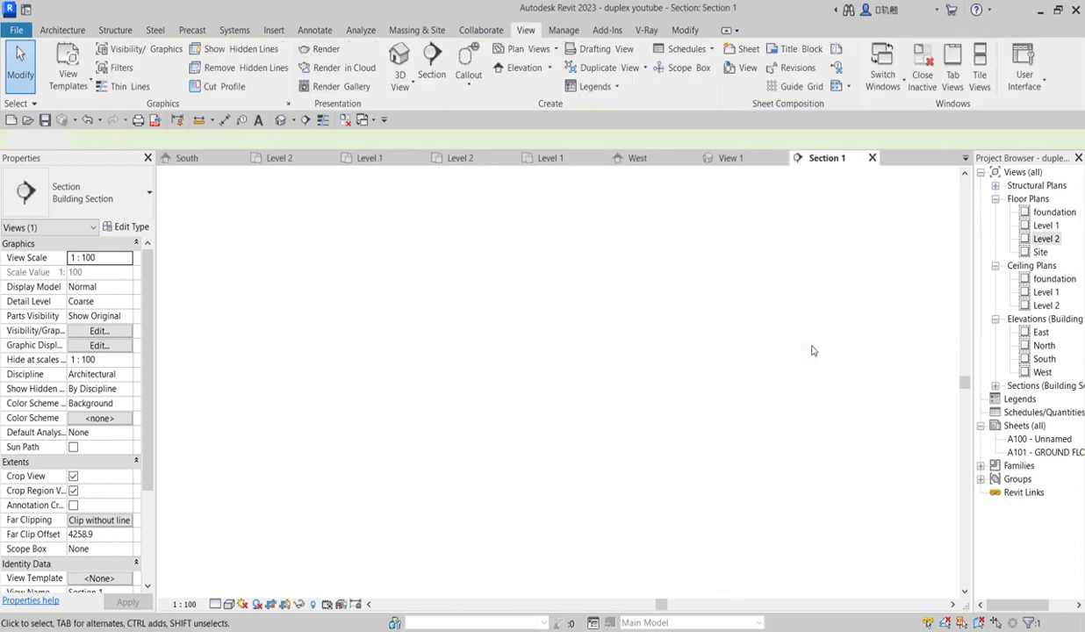
{"action": "scroll", "coordinate": [754, 311], "scroll_direction": "down", "scroll_amount": 5}
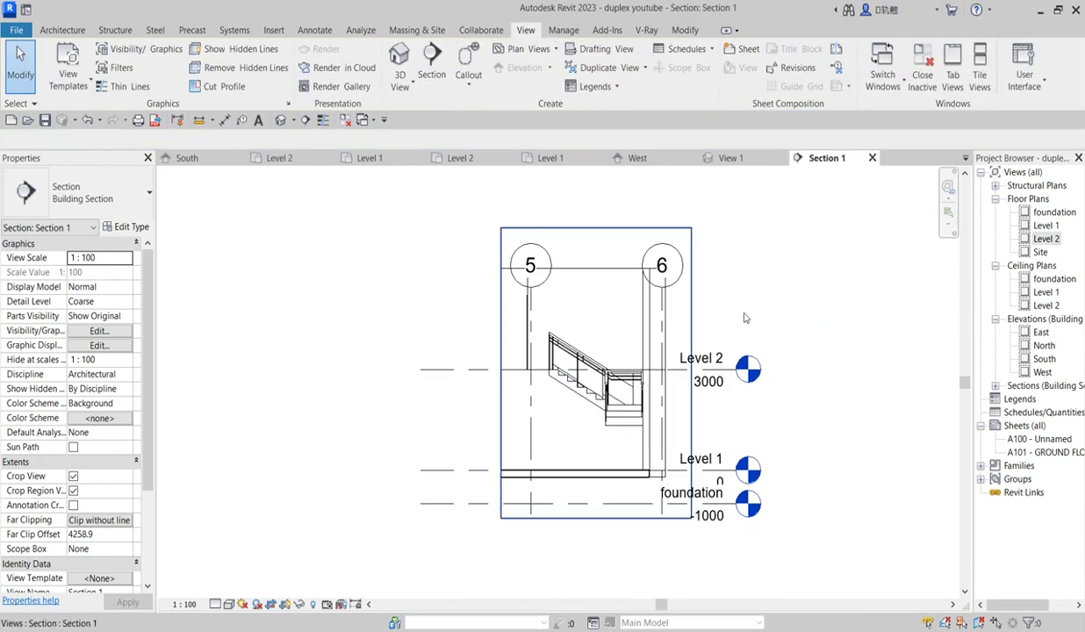
{"action": "left_click", "coordinate": [649, 259]}
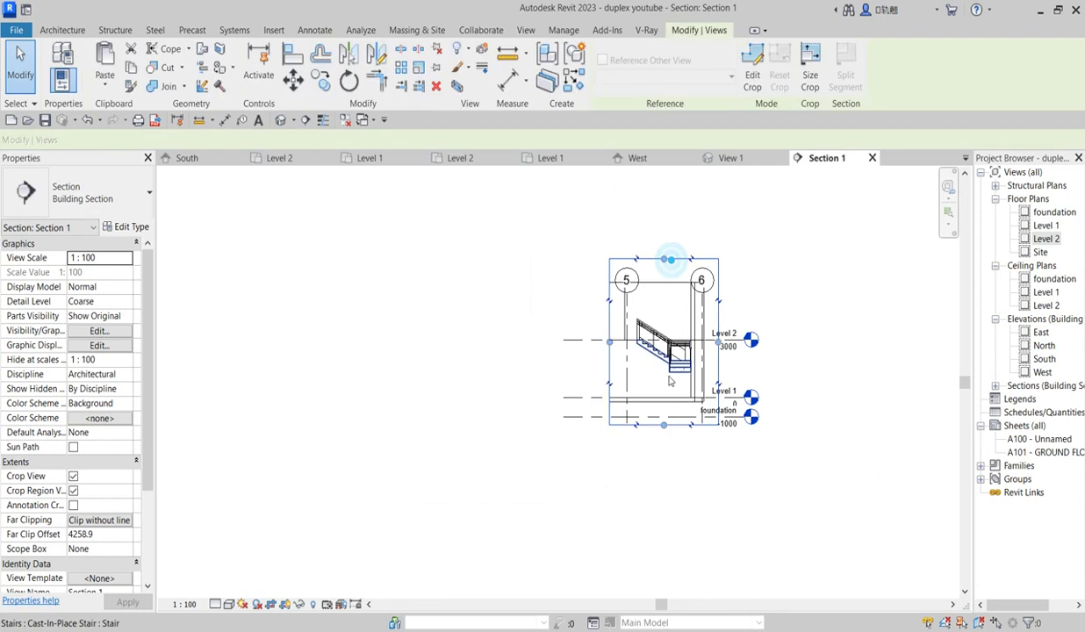
{"action": "scroll", "coordinate": [676, 377], "scroll_direction": "up", "scroll_amount": 5}
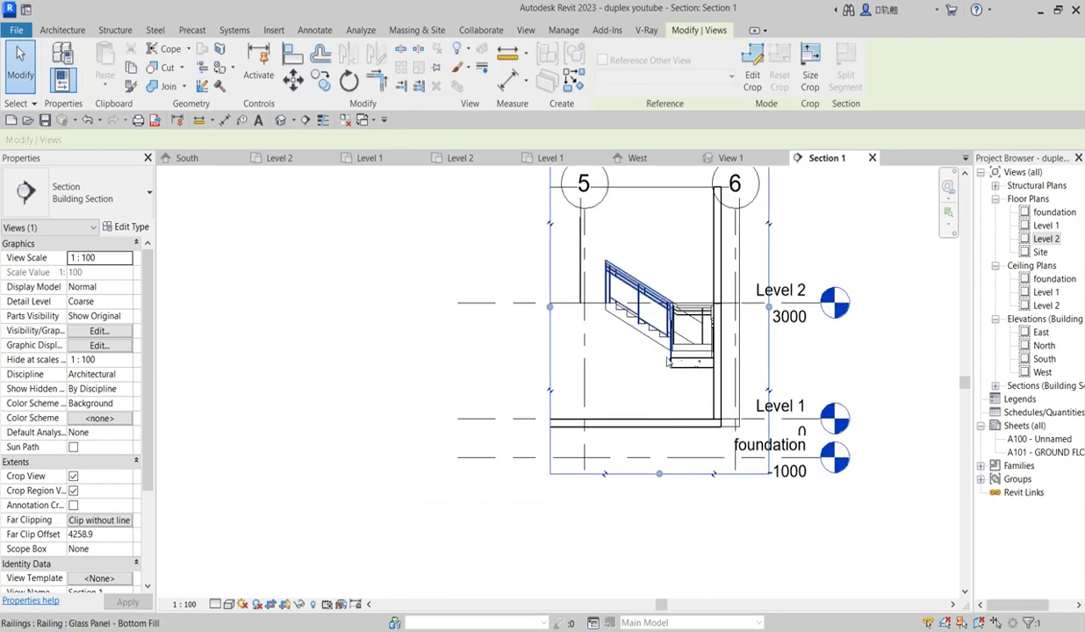
Step: Try the stair as '190mm max riser 250mm going', then as 'Industrial and Assembly'
{"action": "left_click", "coordinate": [703, 342]}
{"action": "left_click", "coordinate": [92, 211]}
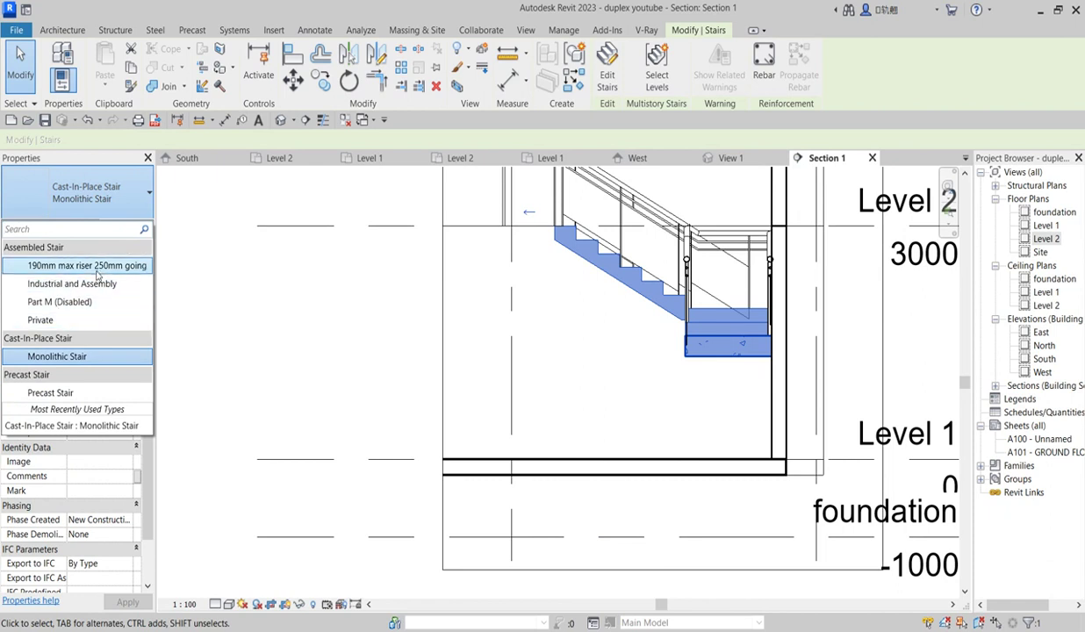
{"action": "left_click", "coordinate": [97, 267]}
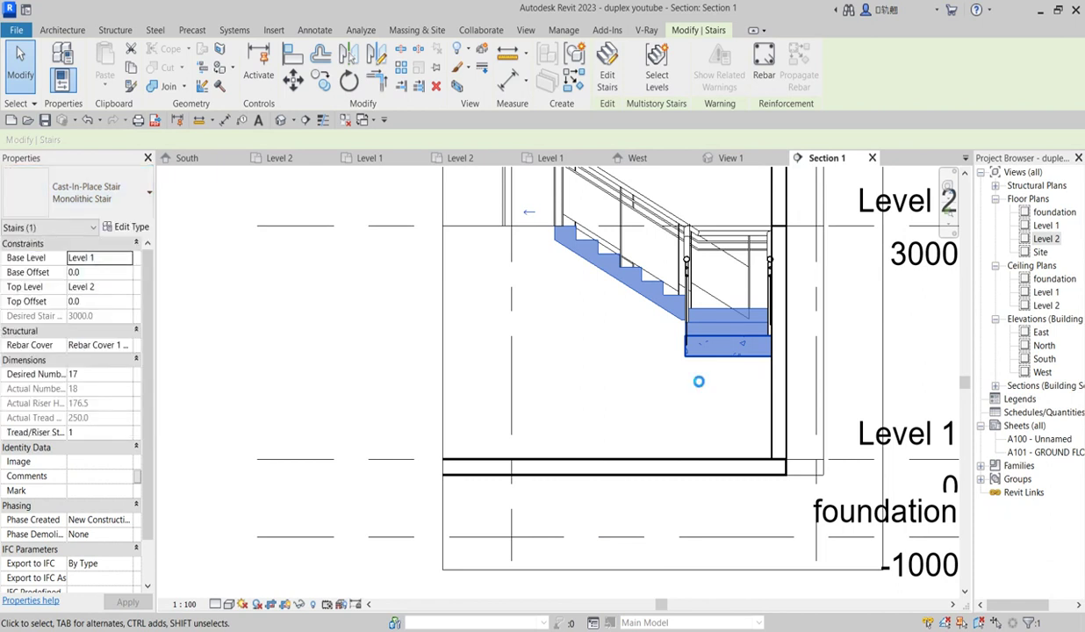
{"action": "left_click", "coordinate": [606, 368]}
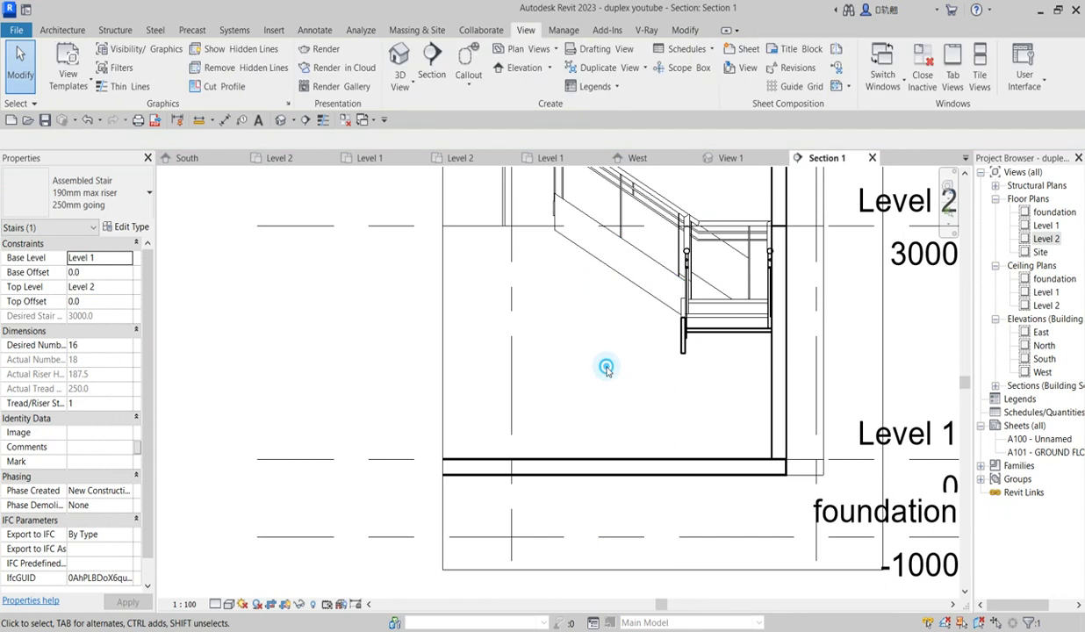
{"action": "left_click", "coordinate": [707, 339]}
{"action": "left_click", "coordinate": [136, 208]}
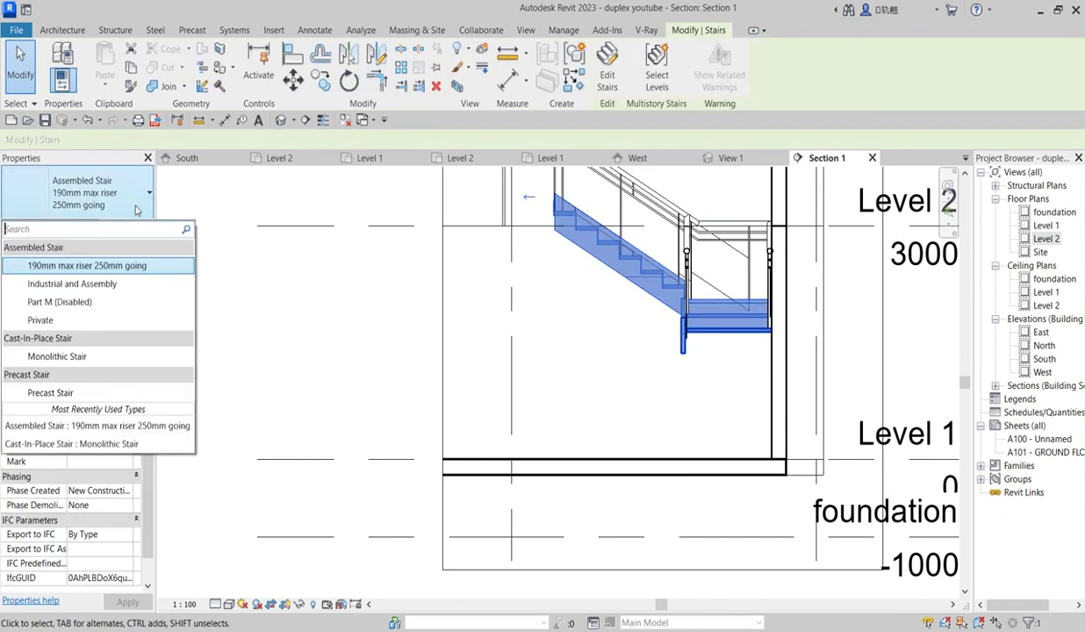
{"action": "left_click", "coordinate": [82, 286]}
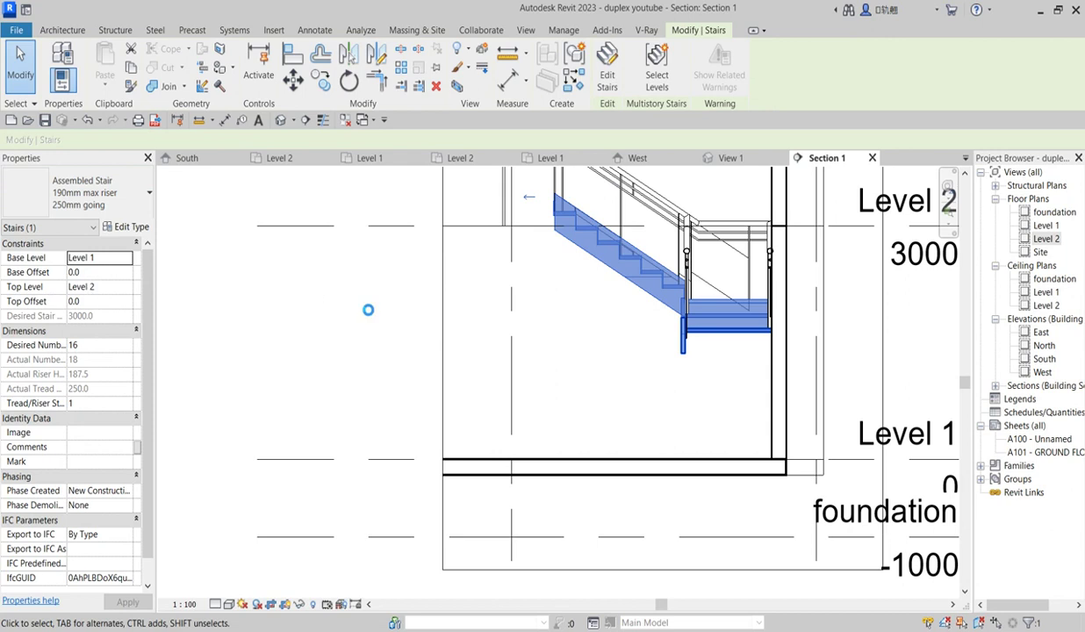
{"action": "left_click", "coordinate": [582, 389]}
Step: Change the stair back to the Cast-In-Place Monolithic Stair type
{"action": "left_click", "coordinate": [715, 349]}
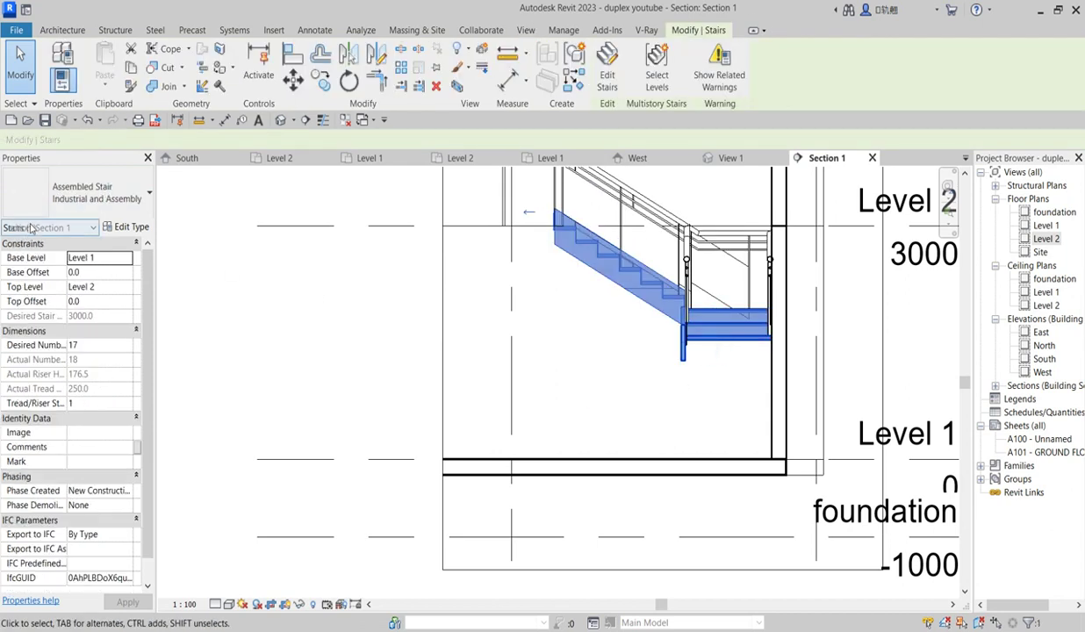
{"action": "left_click", "coordinate": [112, 185]}
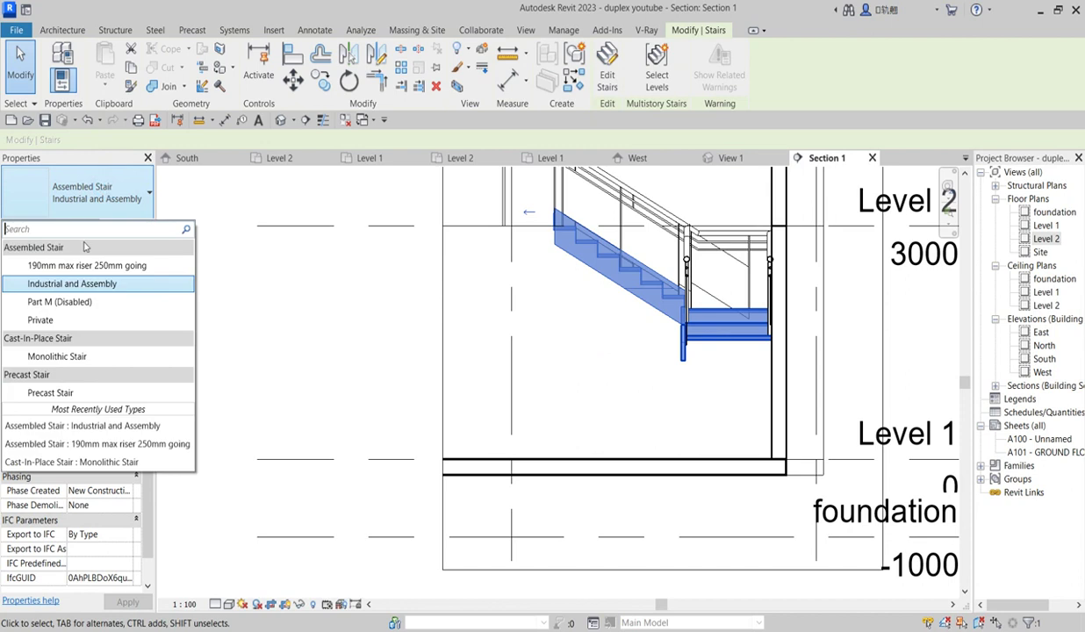
{"action": "left_click", "coordinate": [58, 357]}
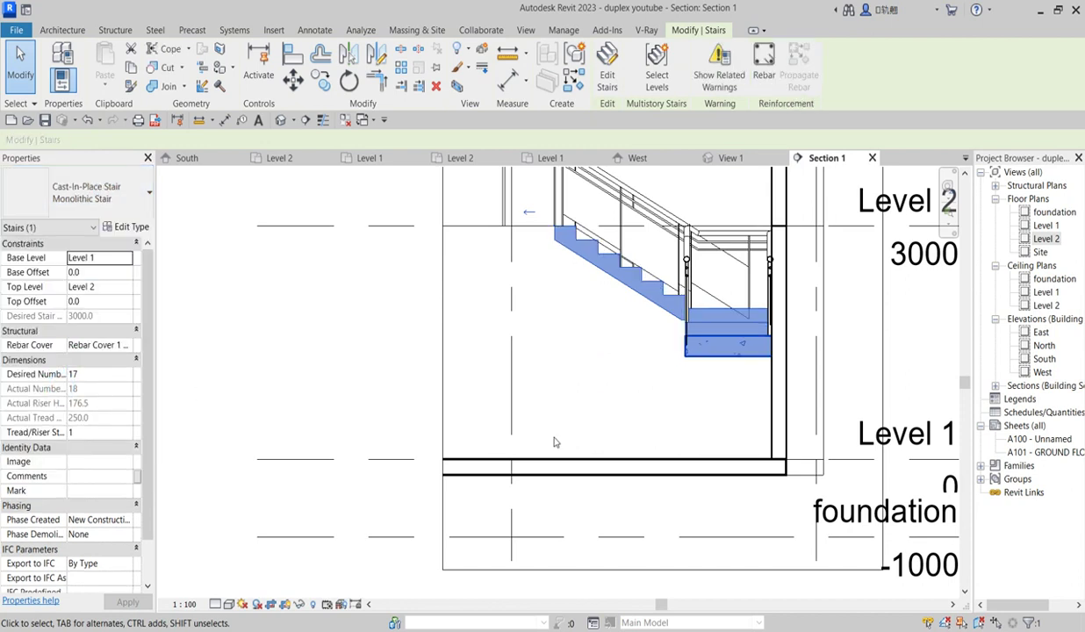
{"action": "left_click", "coordinate": [606, 427]}
{"action": "scroll", "coordinate": [665, 409], "scroll_direction": "down", "scroll_amount": 3}
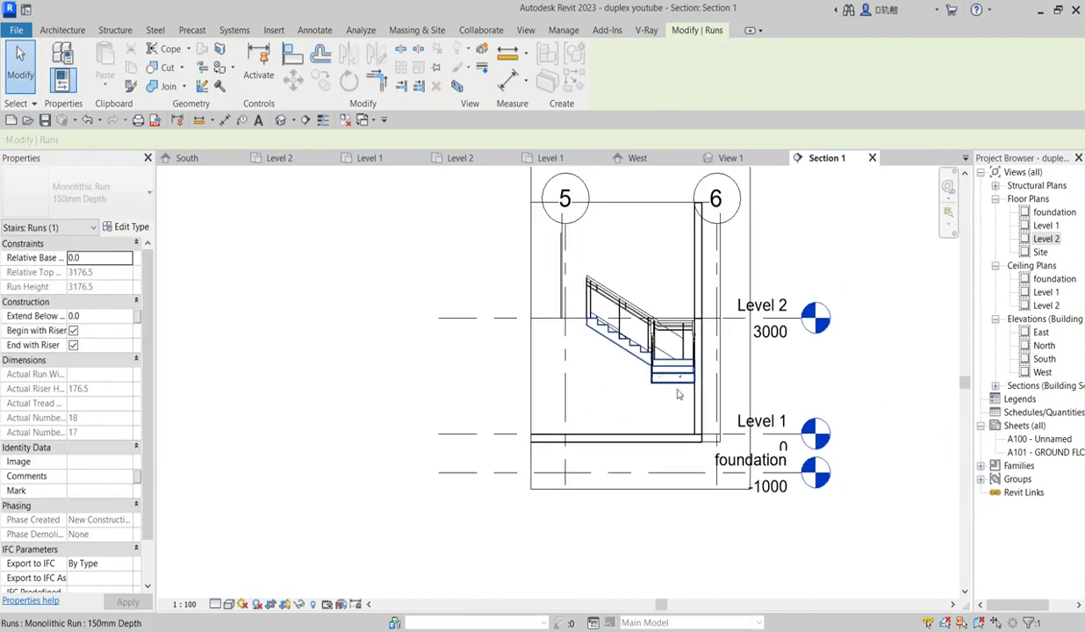
Step: In the Level 2 plan, drag the section line down across both stair flights
{"action": "double_click", "coordinate": [1046, 239]}
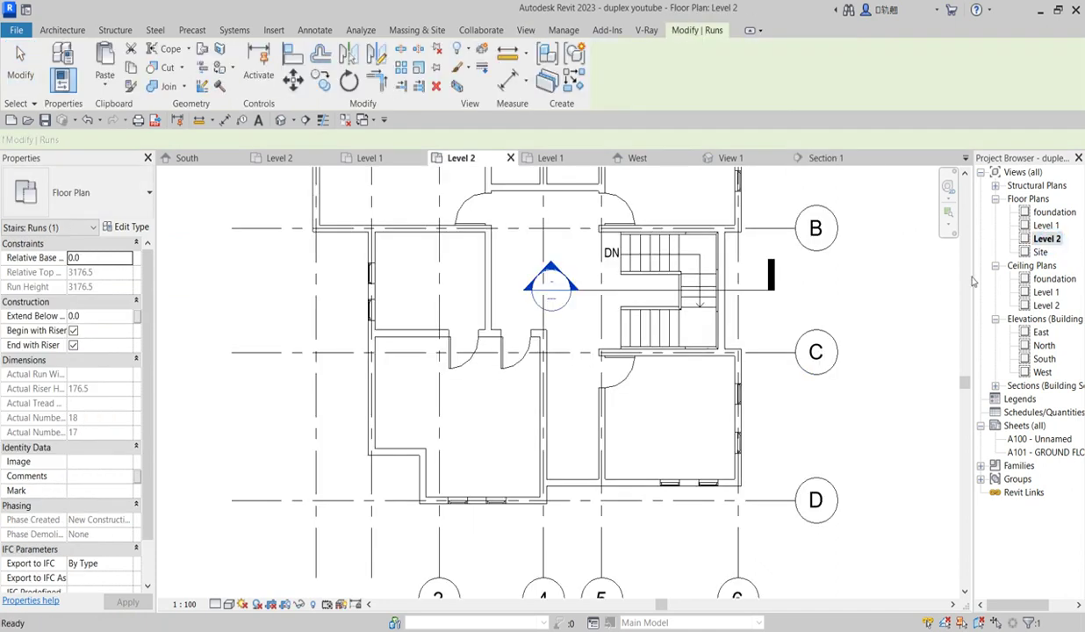
{"action": "left_click", "coordinate": [749, 291]}
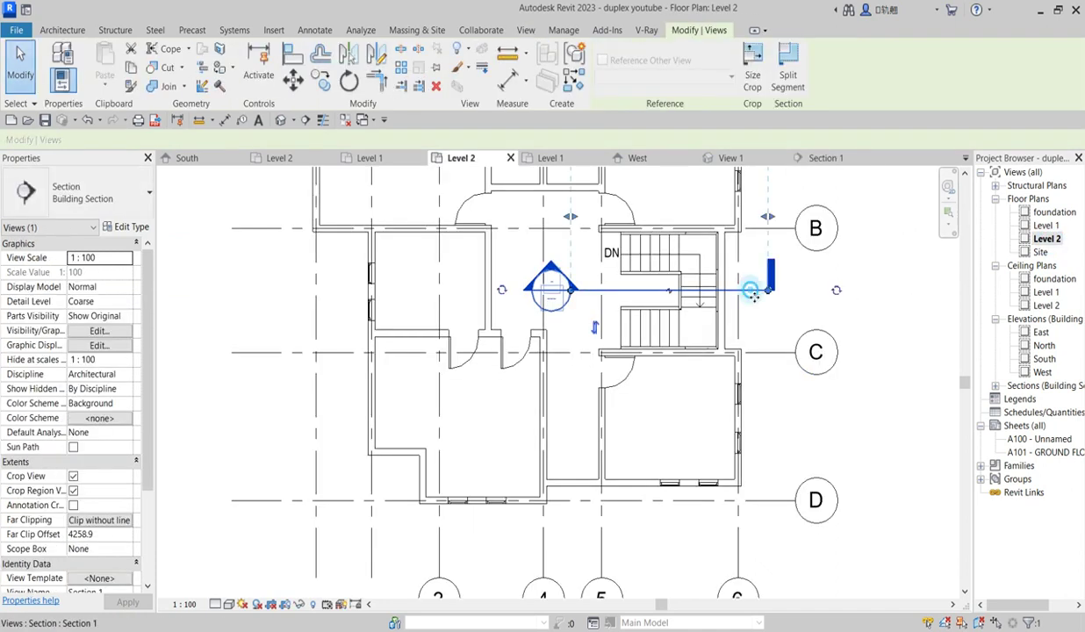
{"action": "left_click_drag", "start_coordinate": [750, 294], "coordinate": [746, 322]}
Step: Go to Section 1 again to see the full two-run monolithic stair
{"action": "right_click", "coordinate": [746, 322]}
{"action": "left_click", "coordinate": [791, 352]}
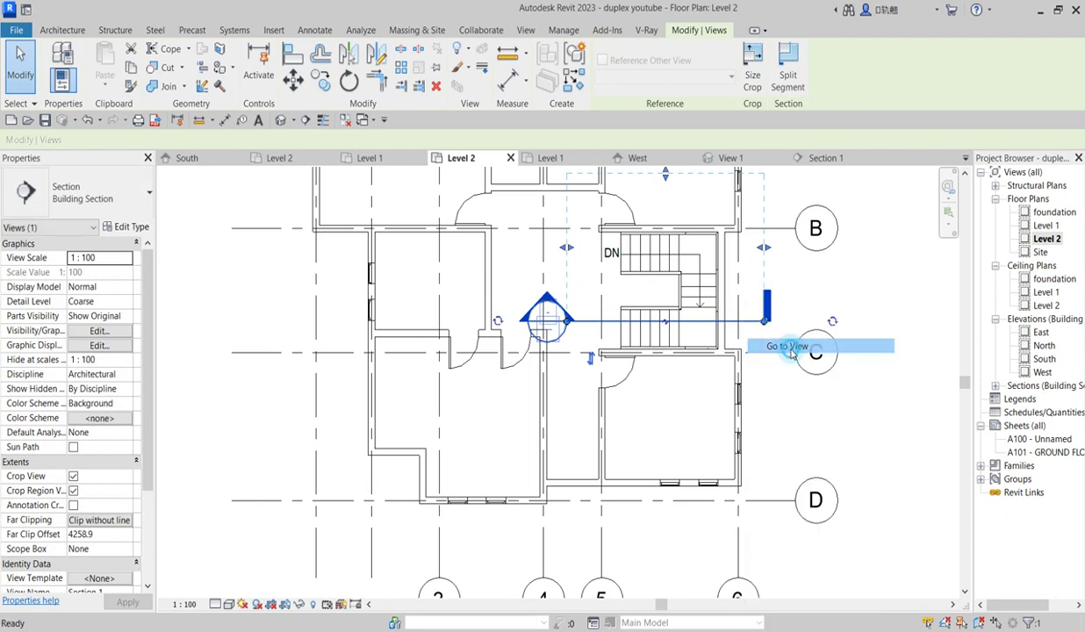
{"action": "scroll", "coordinate": [625, 453], "scroll_direction": "up", "scroll_amount": 3}
{"action": "scroll", "coordinate": [657, 378], "scroll_direction": "down", "scroll_amount": 2}
{"action": "scroll", "coordinate": [641, 419], "scroll_direction": "up", "scroll_amount": 1}
{"action": "scroll", "coordinate": [676, 360], "scroll_direction": "down", "scroll_amount": 5}
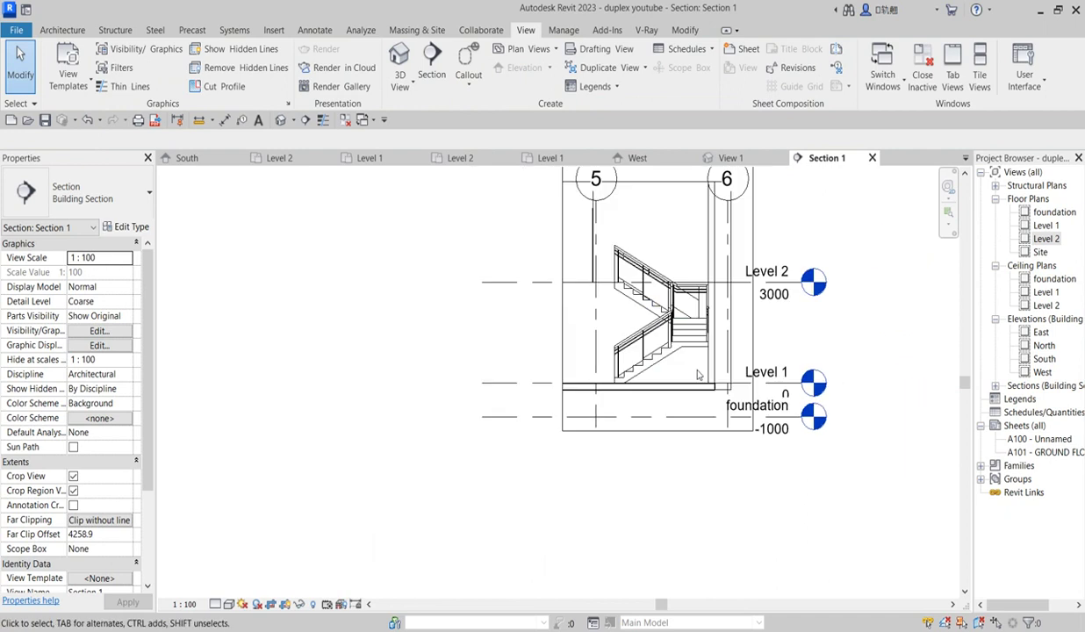
{"action": "scroll", "coordinate": [755, 360], "scroll_direction": "up", "scroll_amount": 3}
{"action": "scroll", "coordinate": [781, 368], "scroll_direction": "up", "scroll_amount": 2}
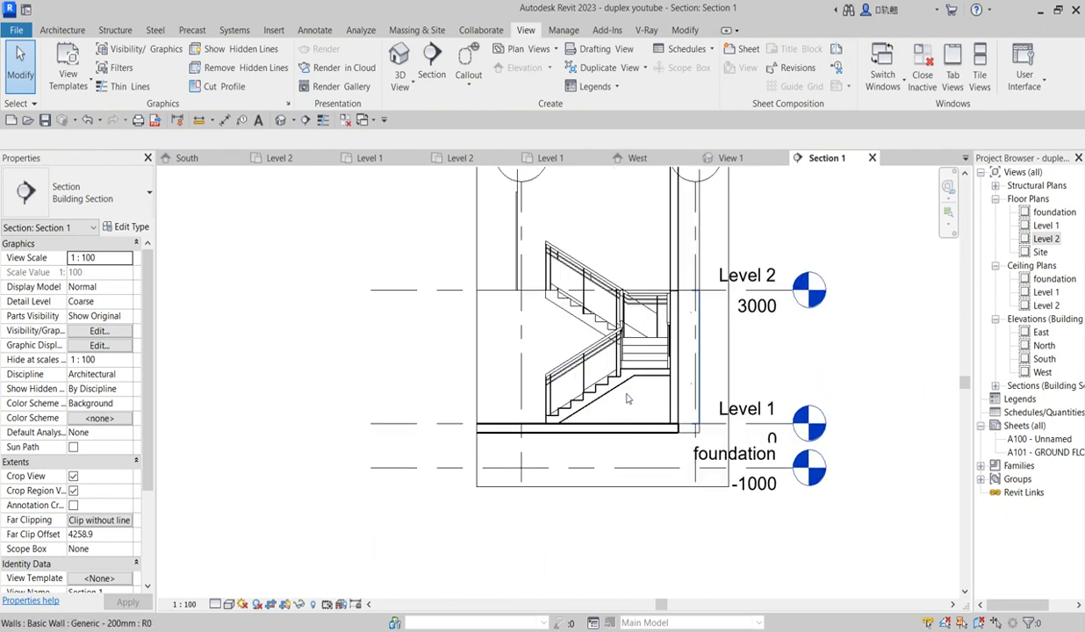
{"action": "scroll", "coordinate": [393, 418], "scroll_direction": "down", "scroll_amount": 1}
{"action": "scroll", "coordinate": [392, 418], "scroll_direction": "up", "scroll_amount": 1}
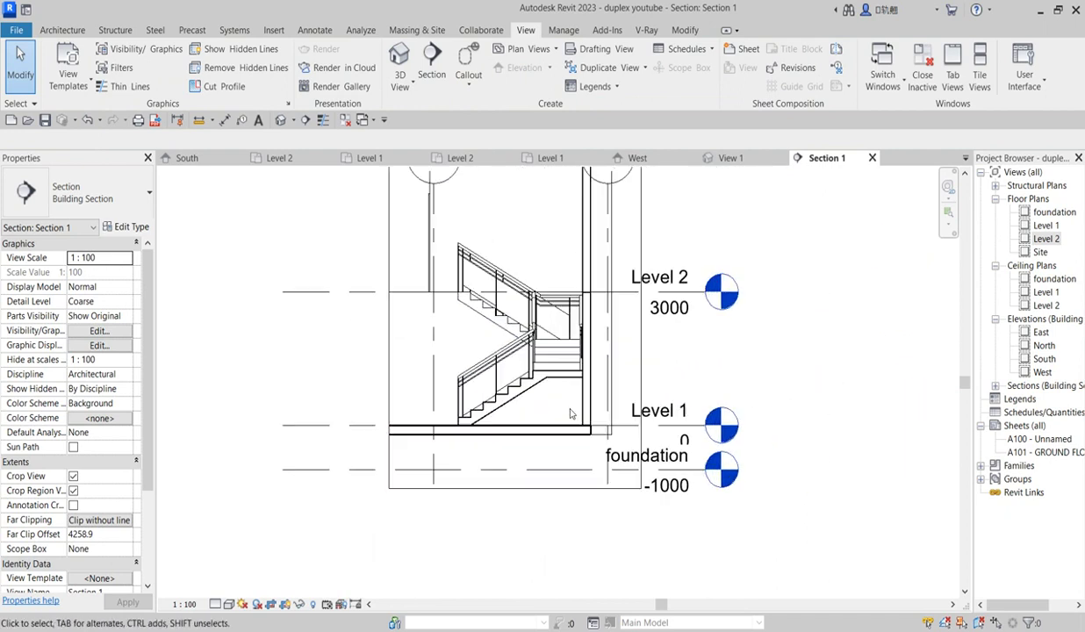
{"action": "scroll", "coordinate": [562, 390], "scroll_direction": "down", "scroll_amount": 2}
{"action": "scroll", "coordinate": [564, 389], "scroll_direction": "up", "scroll_amount": 1}
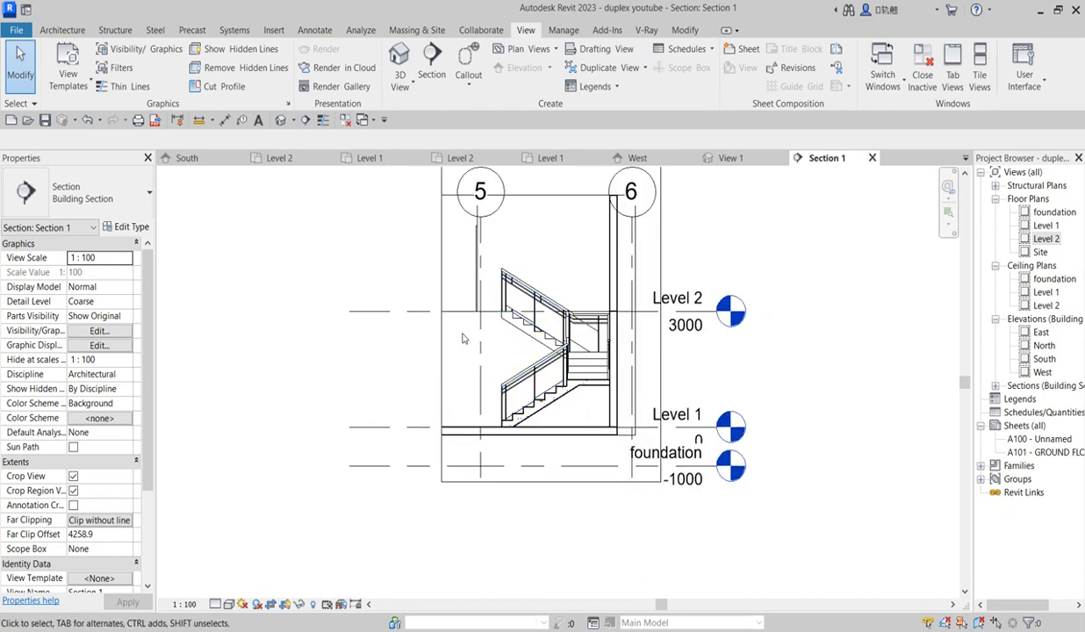
{"action": "scroll", "coordinate": [540, 358], "scroll_direction": "up", "scroll_amount": 1}
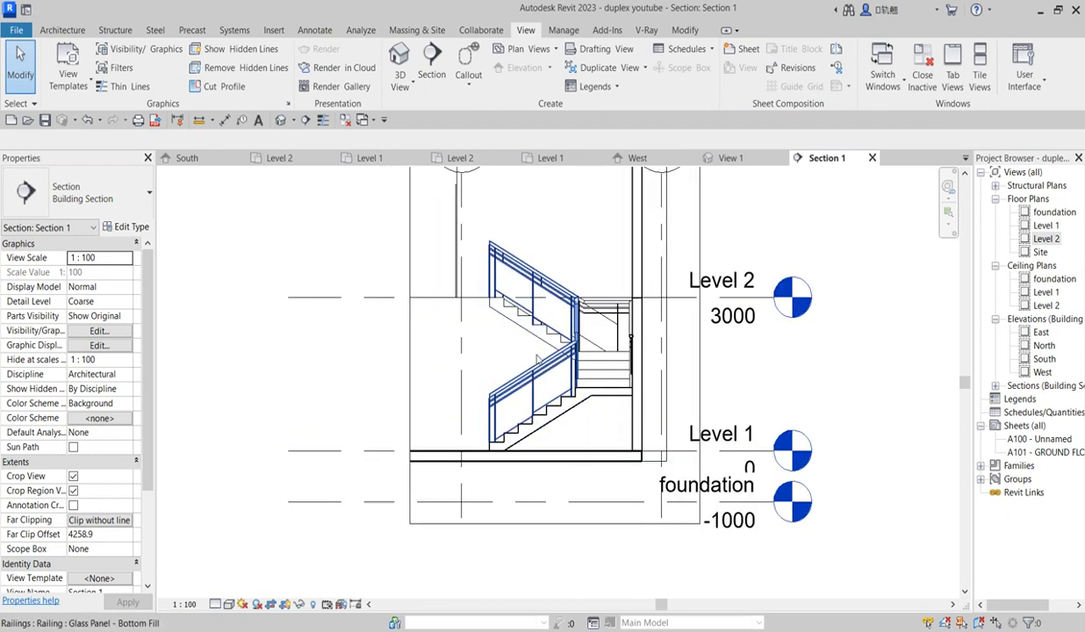
{"action": "scroll", "coordinate": [655, 309], "scroll_direction": "down", "scroll_amount": 1}
{"action": "scroll", "coordinate": [566, 276], "scroll_direction": "down", "scroll_amount": 1}
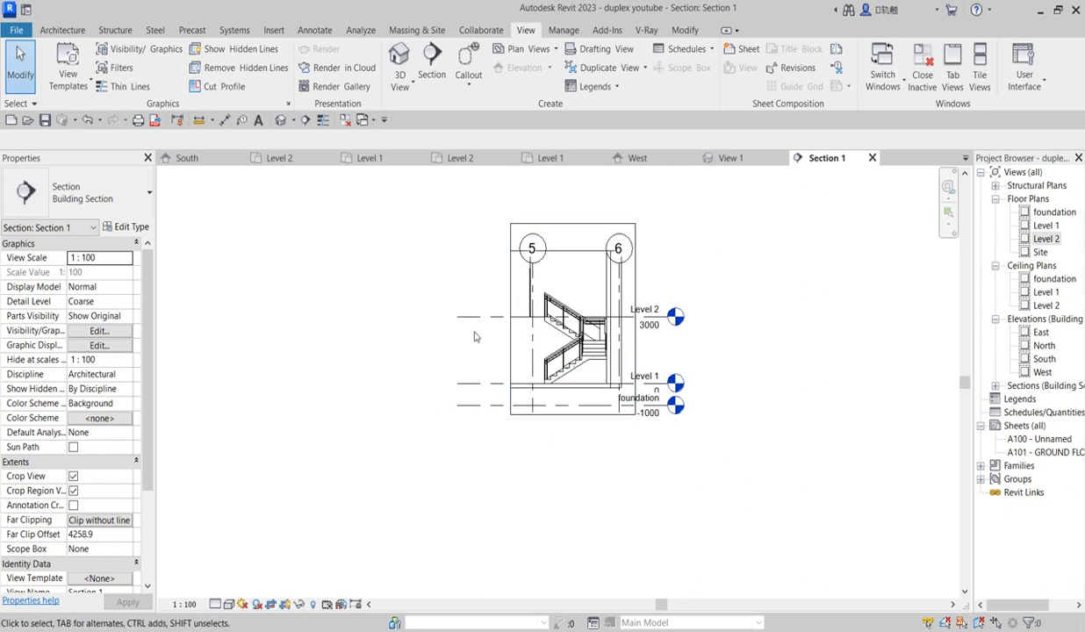
Step: Drag the Section 1 crop region's left edge outward and top edge upward, then deselect it
{"action": "left_click", "coordinate": [510, 319]}
{"action": "left_click_drag", "start_coordinate": [510, 312], "coordinate": [497, 311]}
{"action": "scroll", "coordinate": [604, 250], "scroll_direction": "up", "scroll_amount": 1}
{"action": "scroll", "coordinate": [605, 247], "scroll_direction": "up", "scroll_amount": 1}
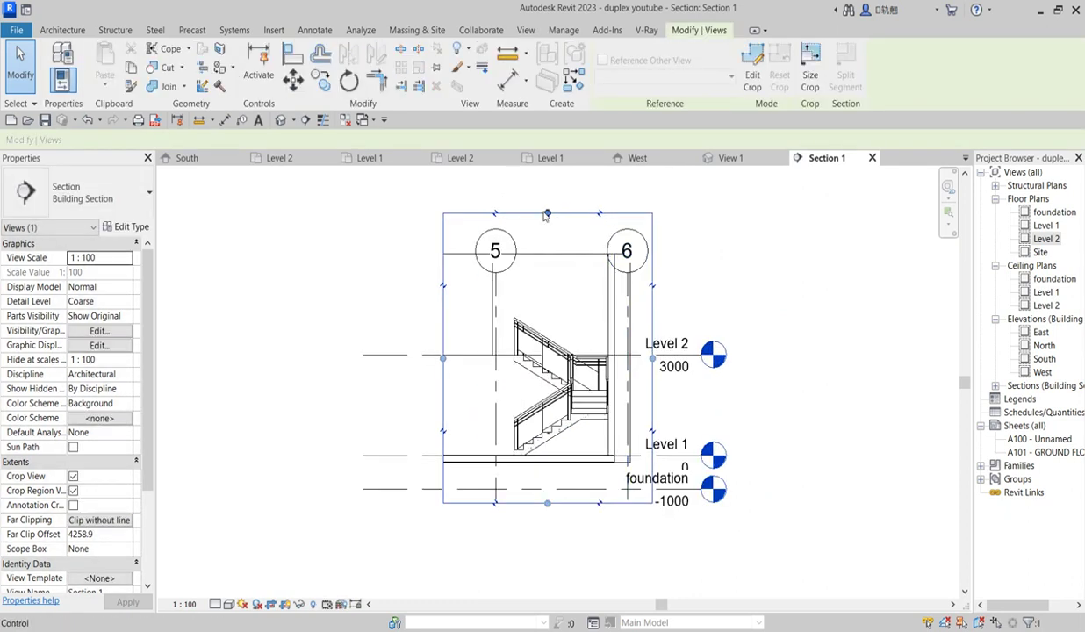
{"action": "left_click_drag", "start_coordinate": [546, 214], "coordinate": [547, 188]}
{"action": "scroll", "coordinate": [604, 405], "scroll_direction": "up", "scroll_amount": 1}
{"action": "scroll", "coordinate": [604, 408], "scroll_direction": "up", "scroll_amount": 1}
{"action": "scroll", "coordinate": [579, 436], "scroll_direction": "down", "scroll_amount": 2}
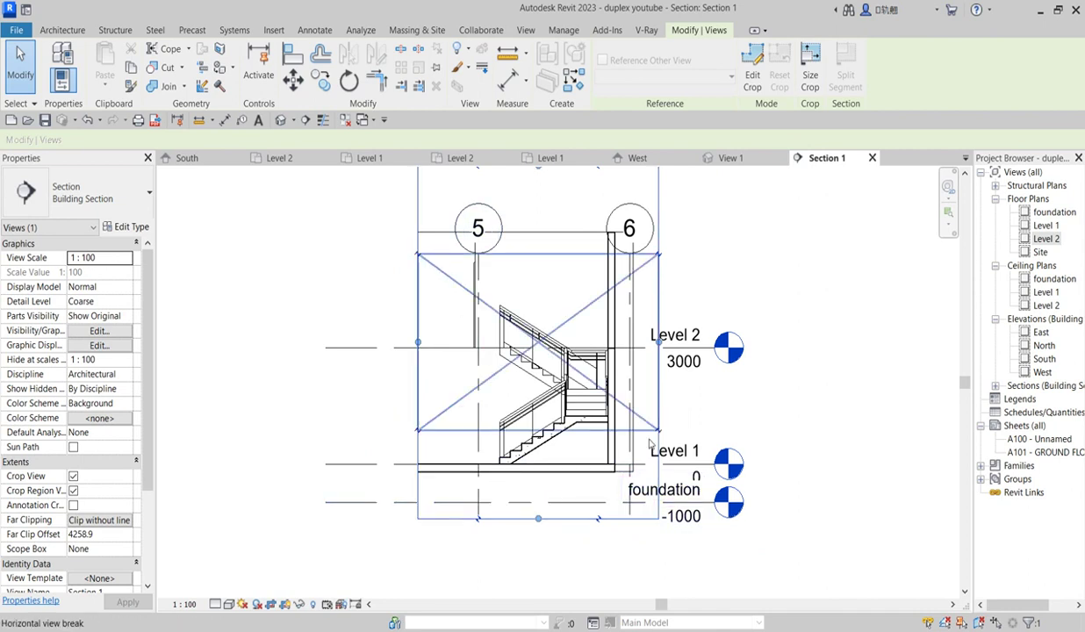
{"action": "left_click", "coordinate": [545, 555]}
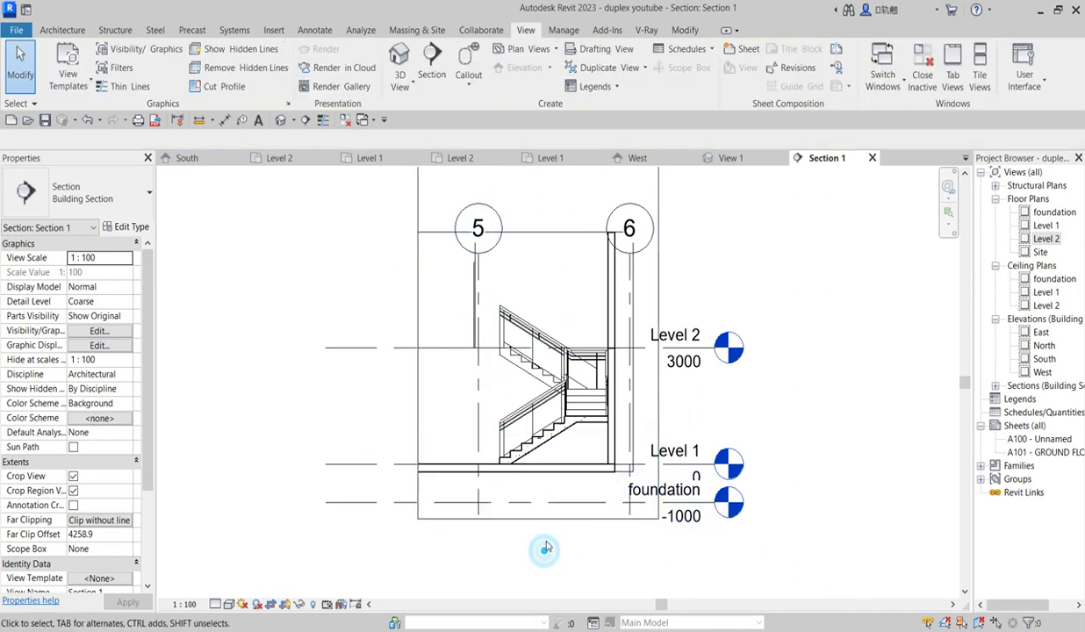
{"action": "scroll", "coordinate": [574, 293], "scroll_direction": "up", "scroll_amount": 2}
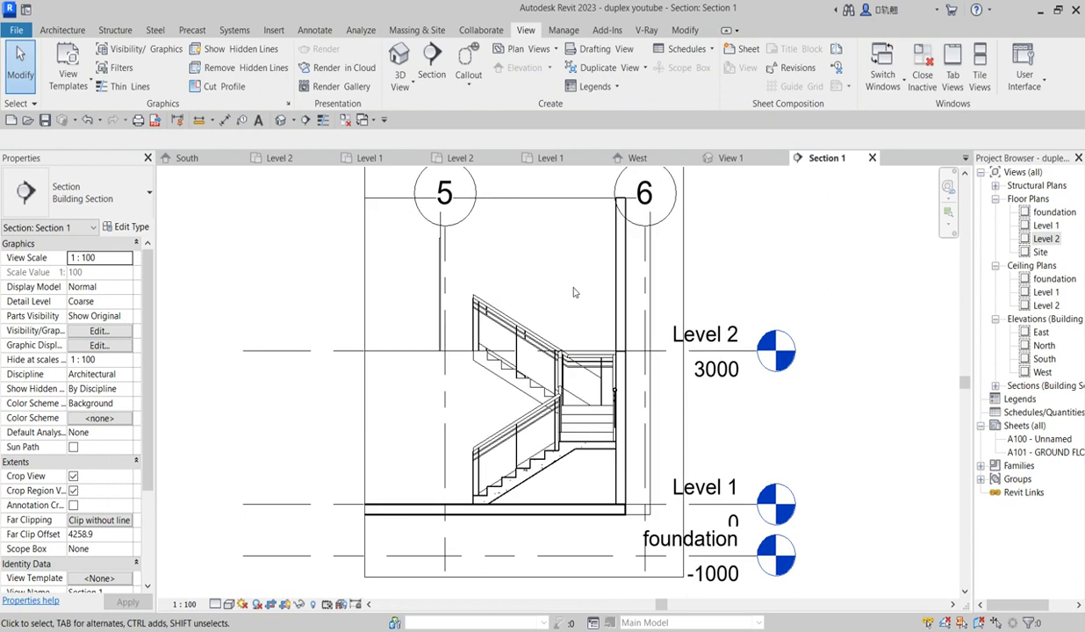